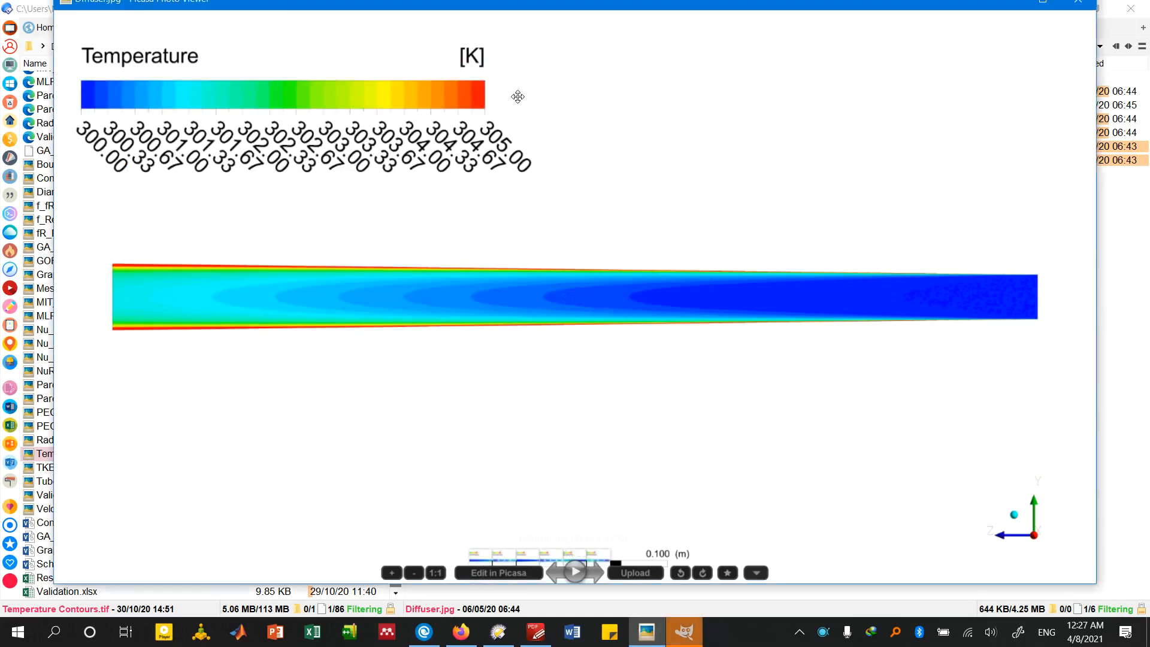
Close the Diffuser.jpg preview and maximize the GIMP window
double_click(564, 174)
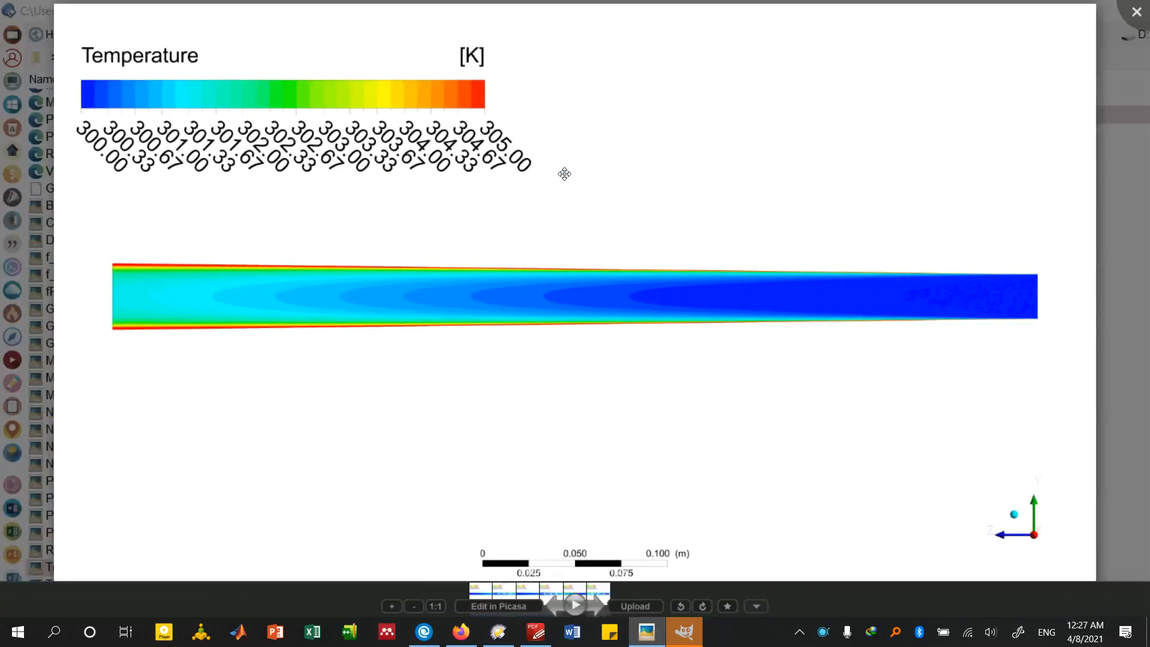
scroll(564, 173, "down", 1)
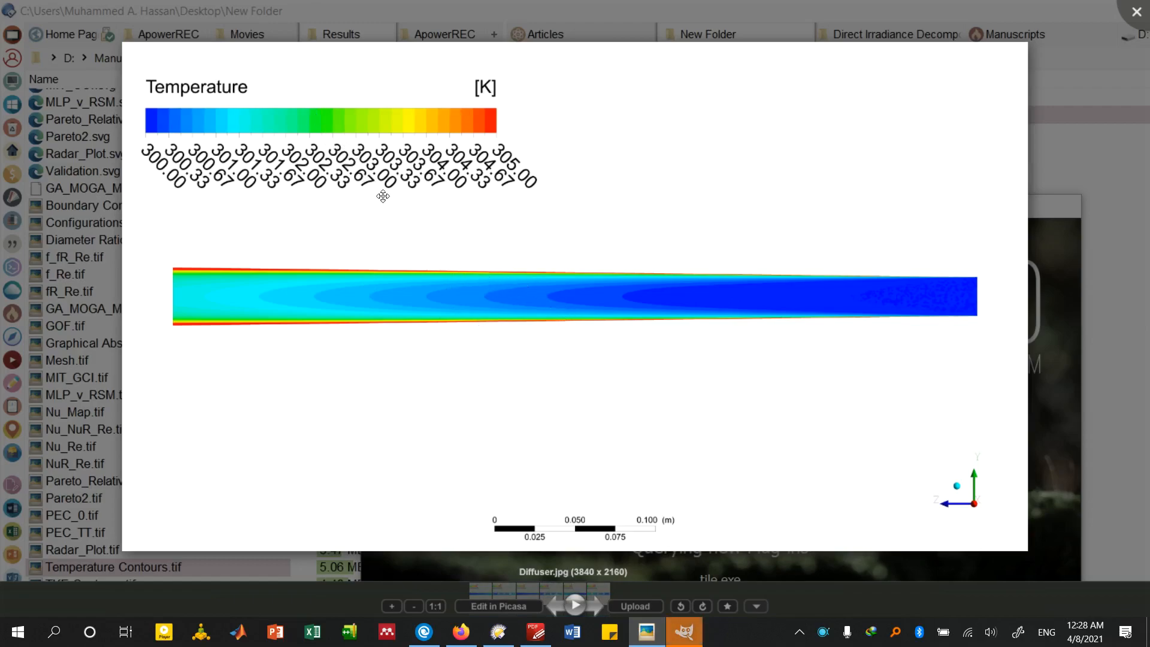
key("Escape")
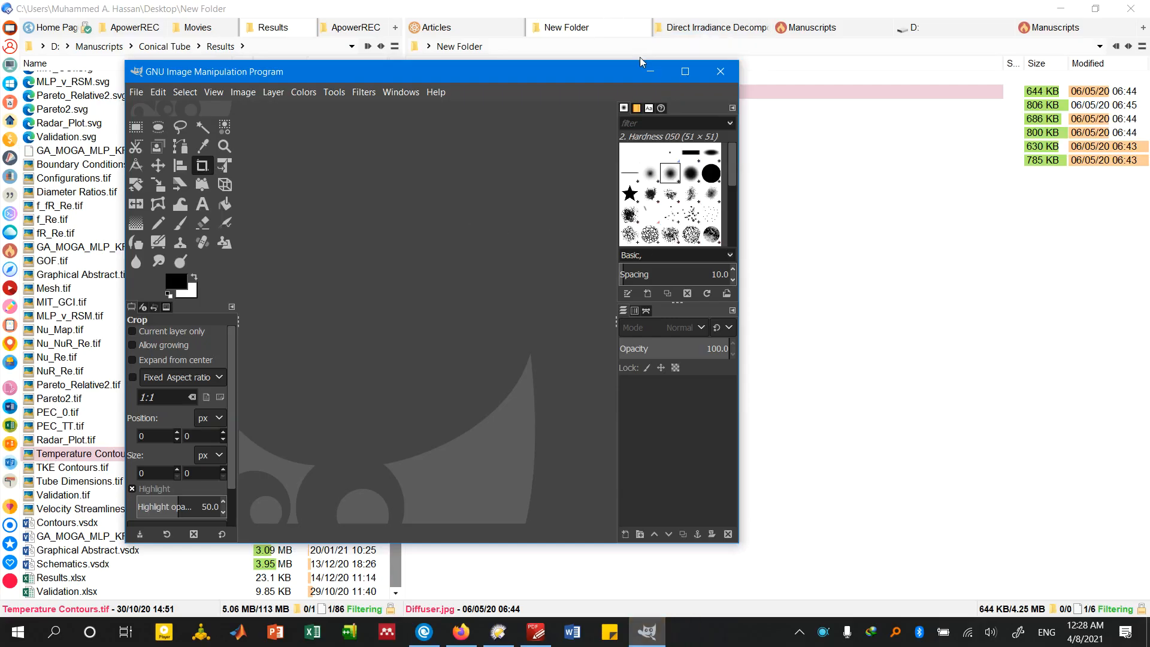
left_click(684, 72)
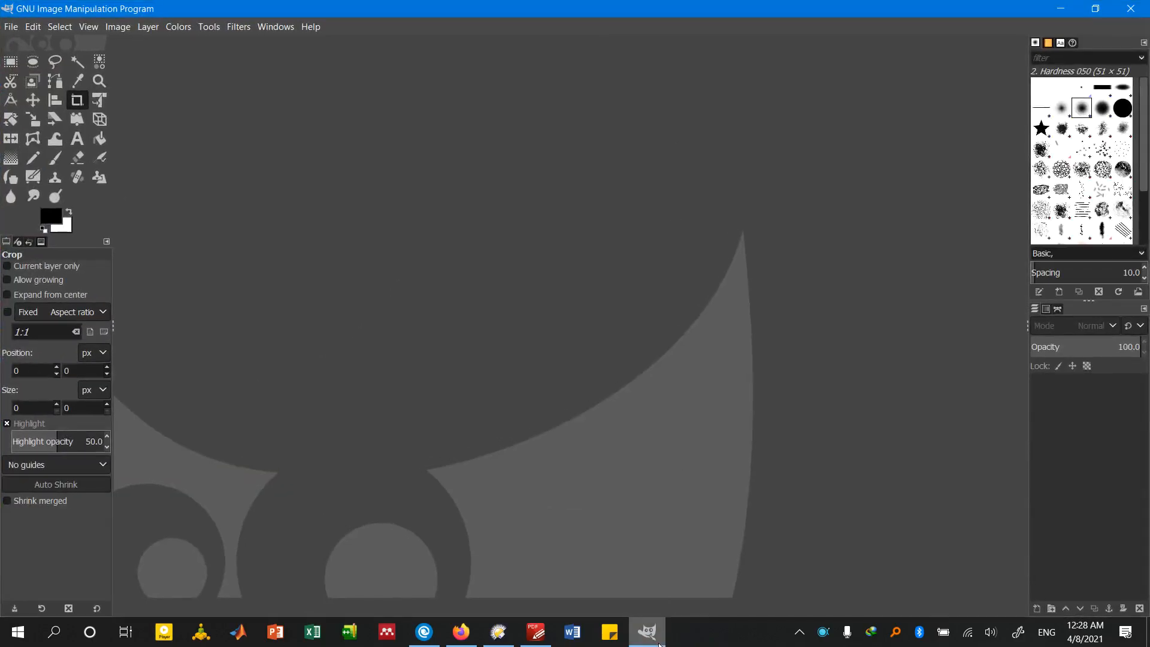
Return to the file manager and examine the temperature contour images from Diffuser+tt.jpg through Smooth+tt.jpg in New Folder
left_click(658, 642)
key("Down")
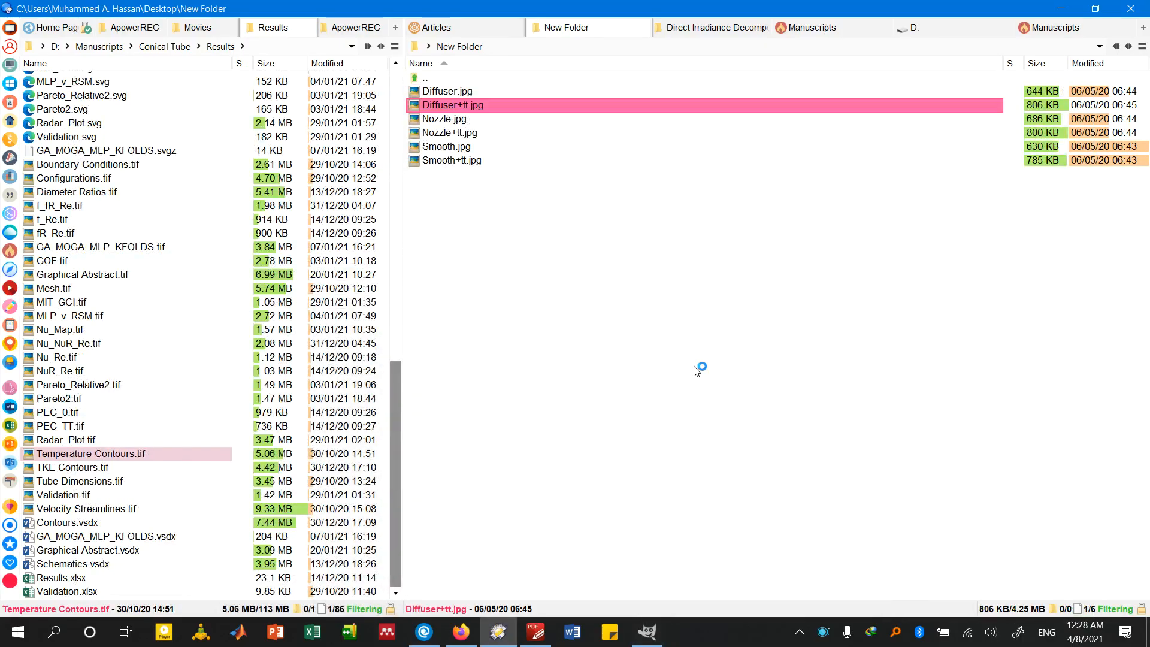
key("Return")
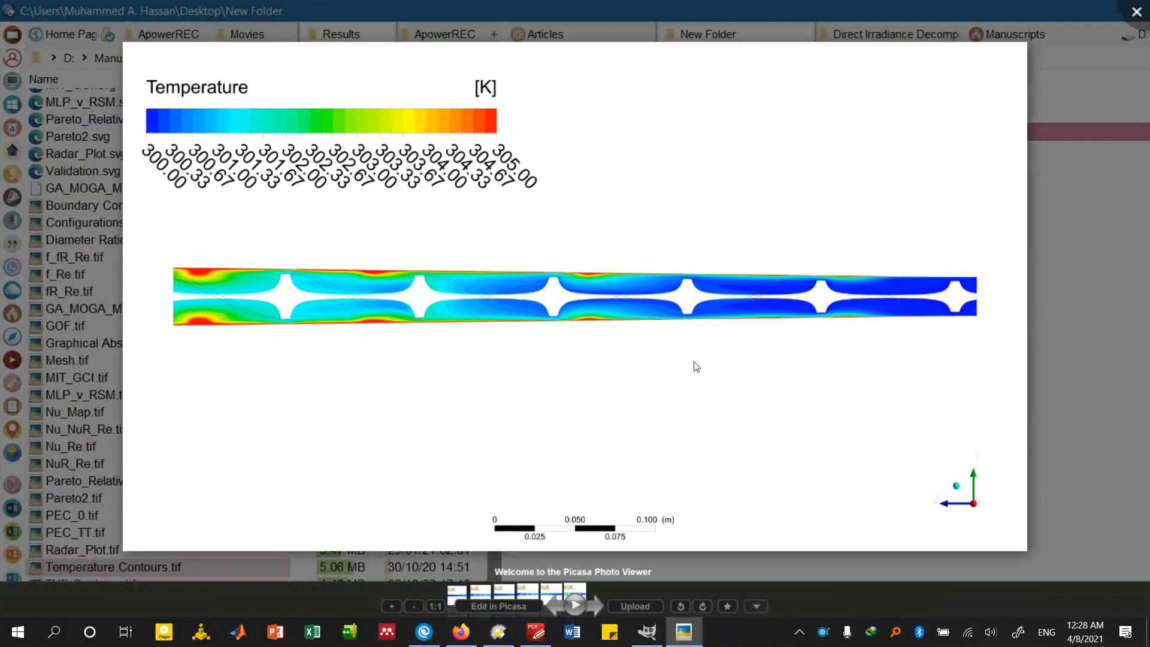
key("Right")
key("Left")
key("Right")
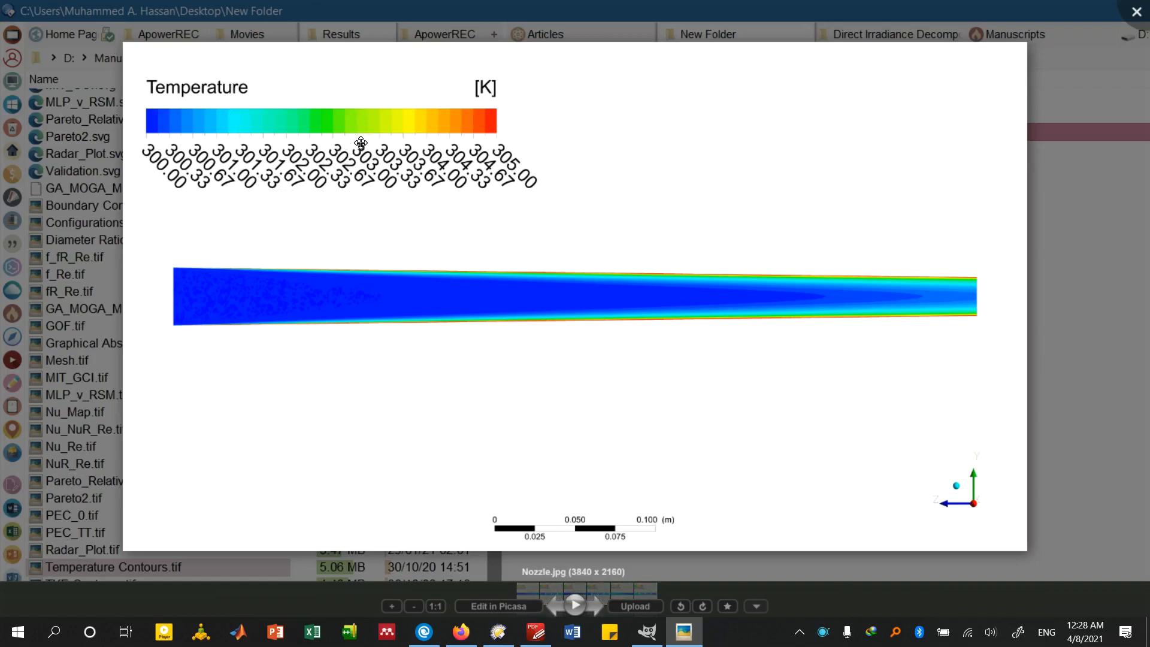
key("Right")
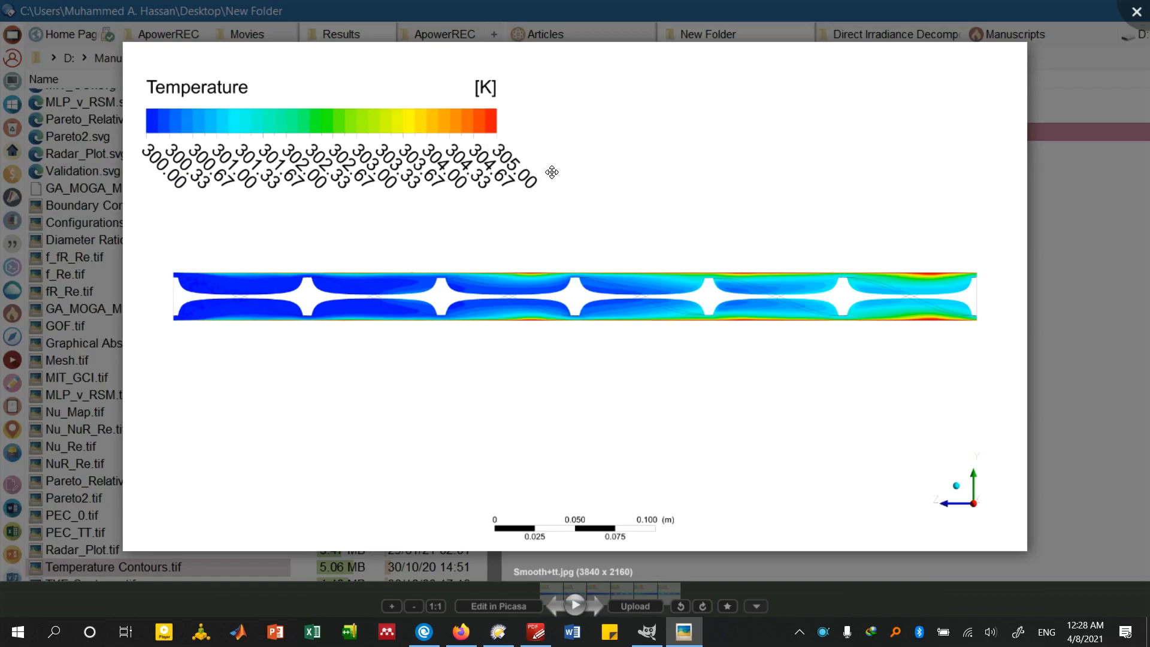
key("Left")
key("Right")
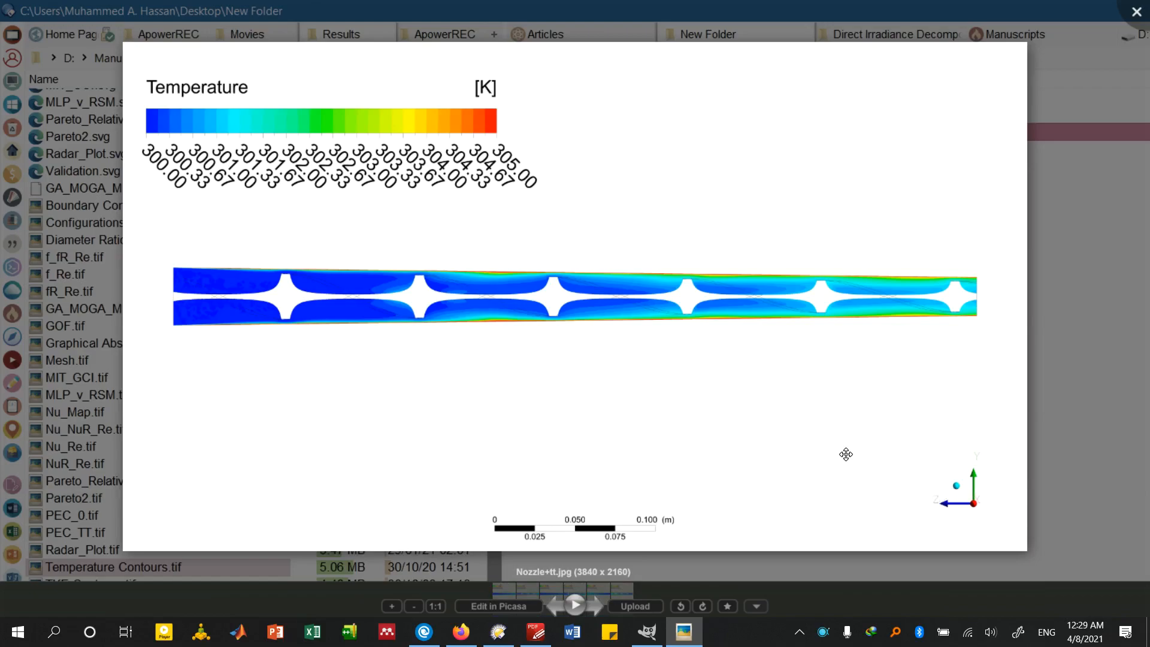
key("Escape")
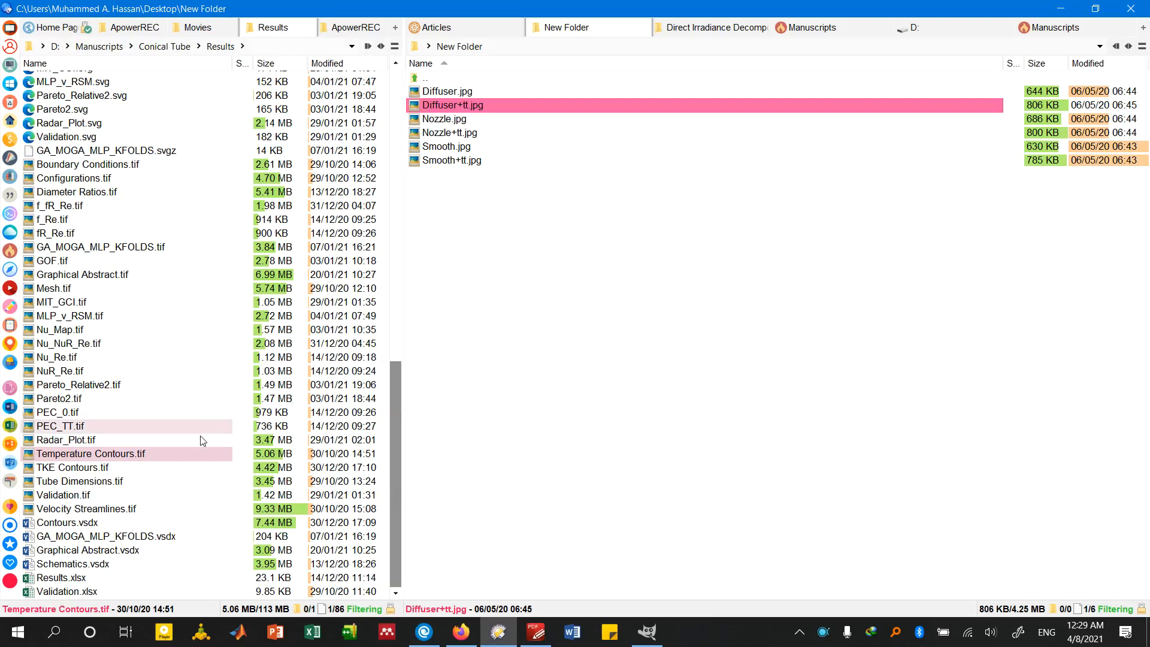
Examine the layout of the finished combined figure Temperature Contours.tif in the Results folder
double_click(180, 453)
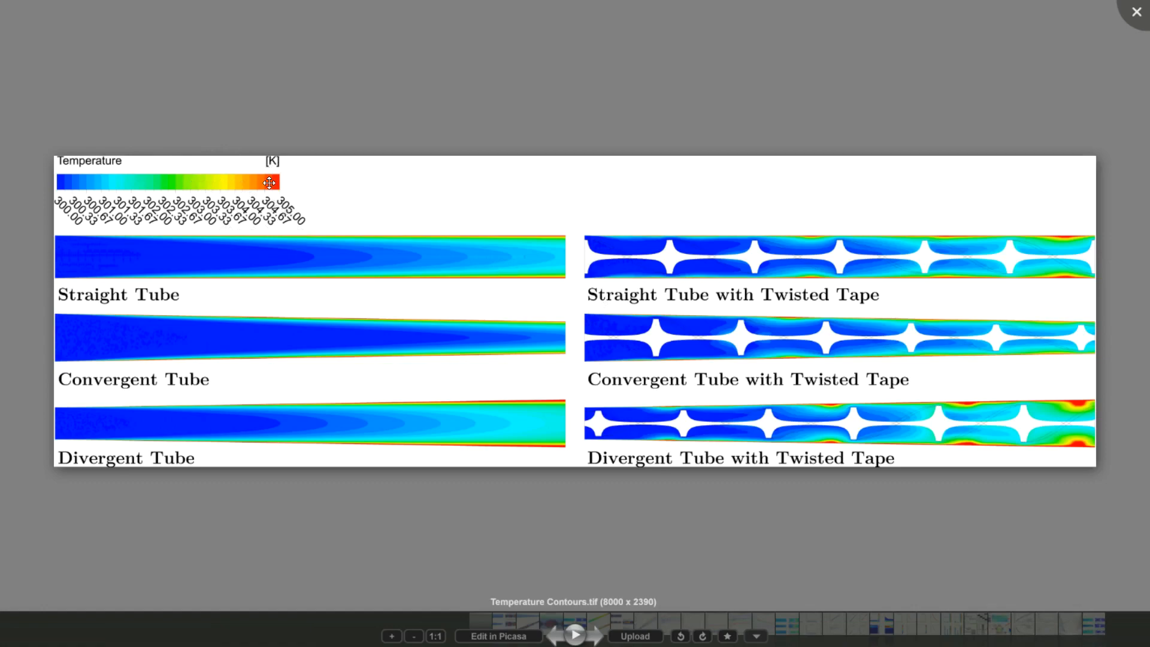
key("Escape")
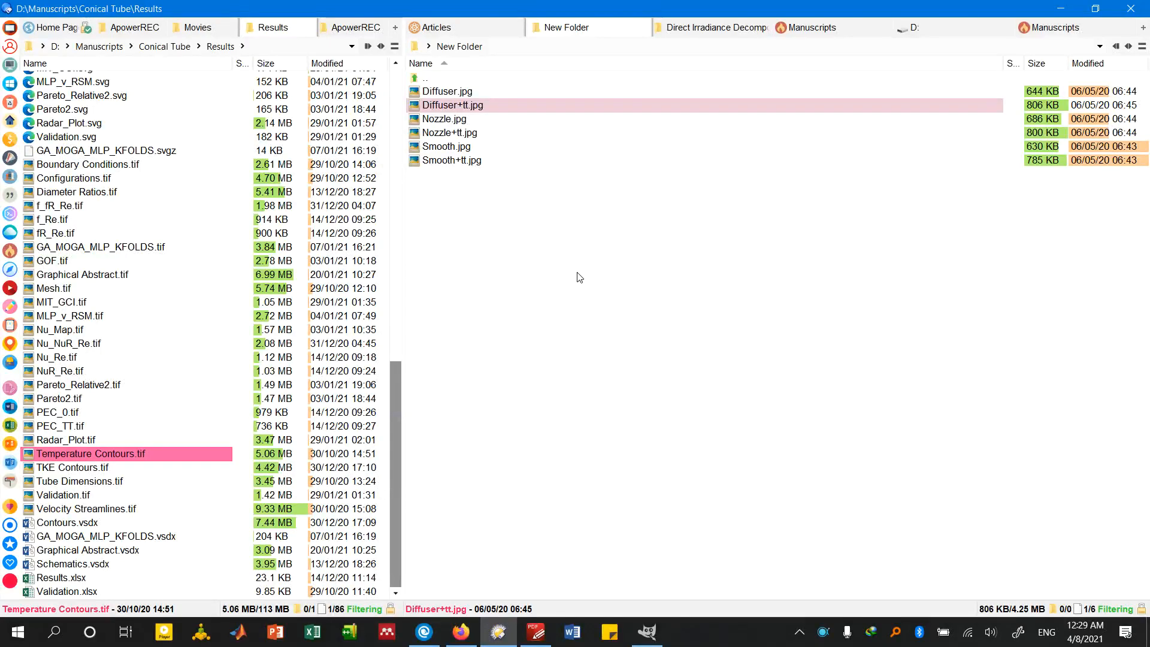
left_click(638, 229)
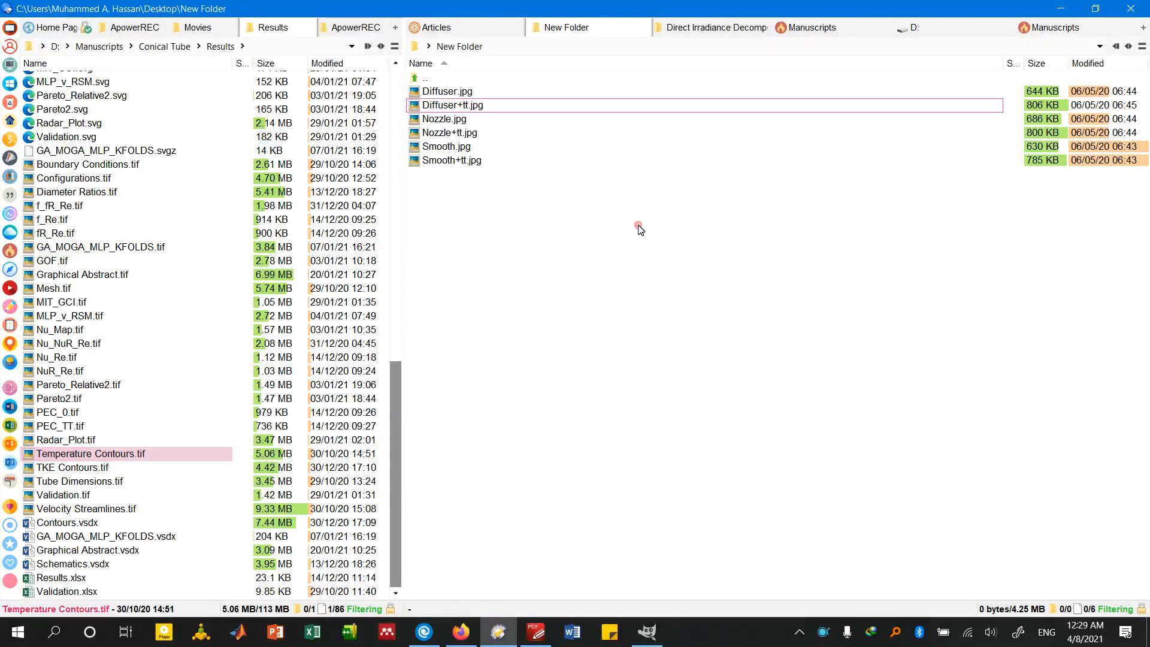
left_click(657, 630)
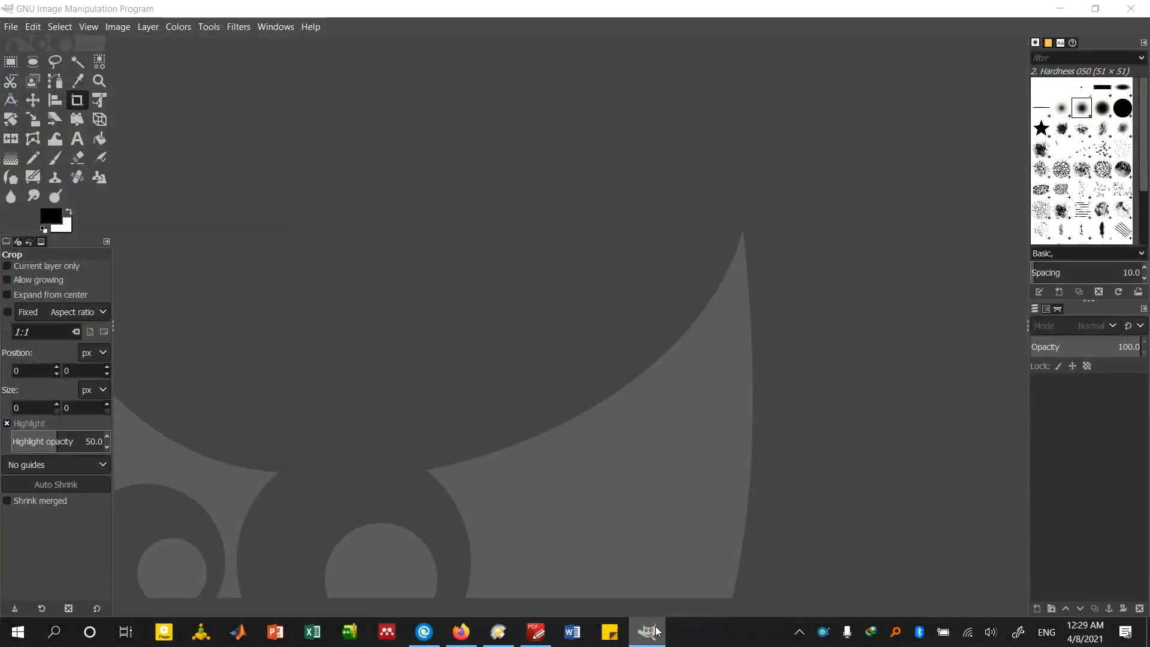
left_click(657, 630)
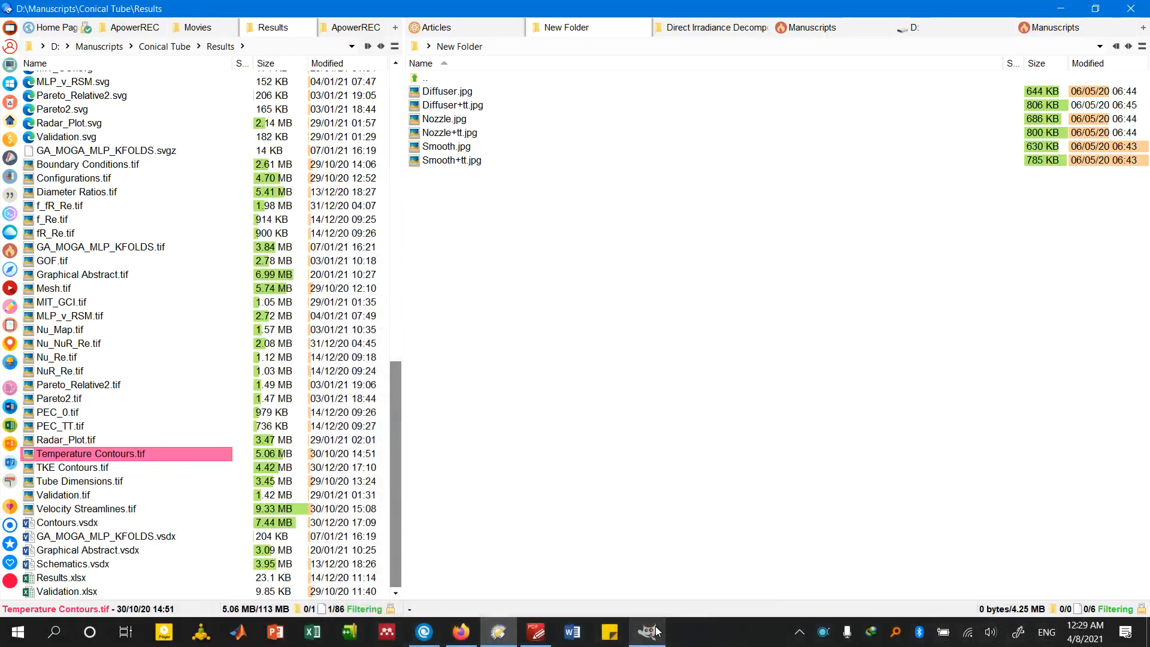
Rename Diffuser.jpg, Diffuser+tt.jpg, Nozzle.jpg and Nozzle+tt.jpg in New Folder as 1, 2, 3 and 4
left_click(527, 161)
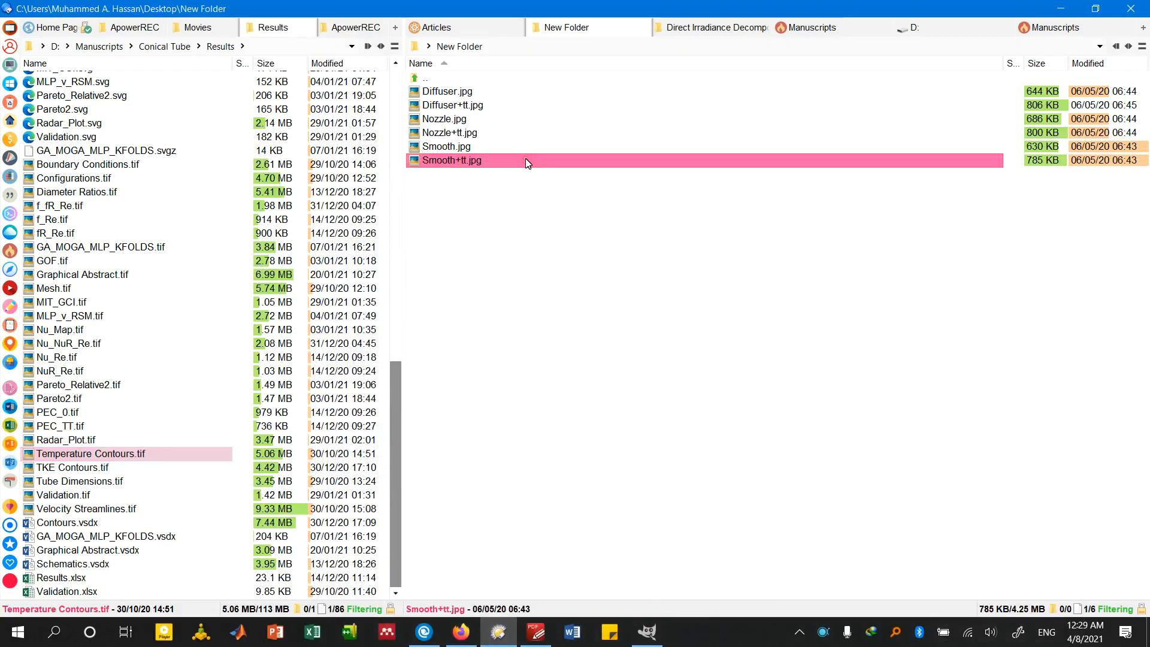
left_click(470, 91)
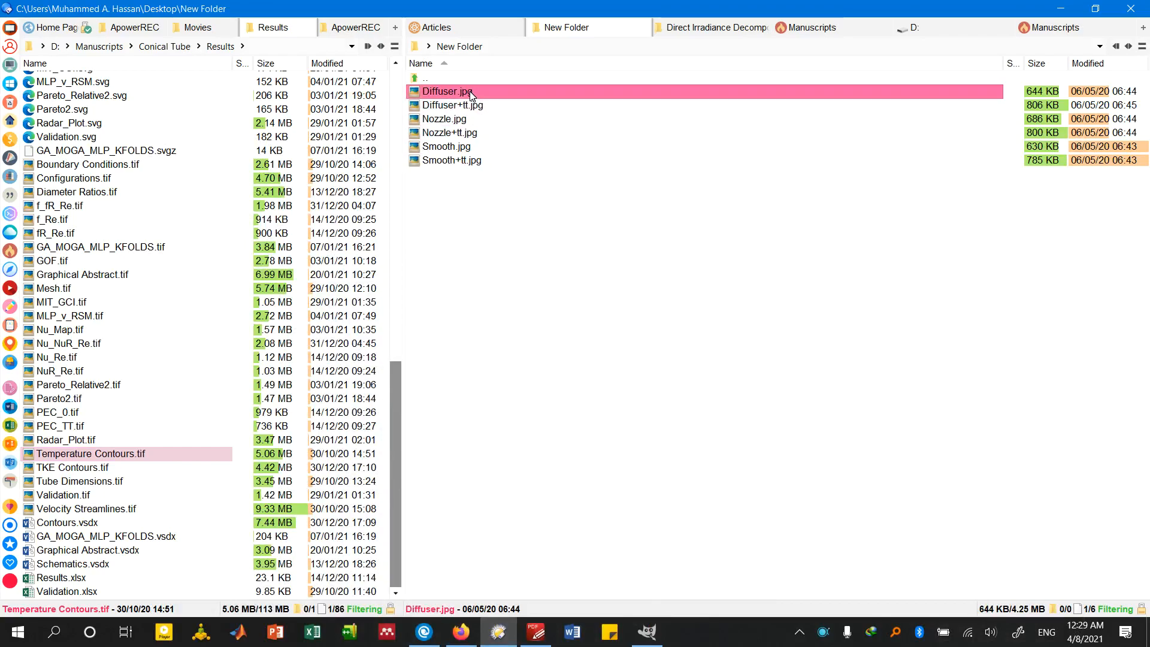
left_click(476, 92)
type("1")
key("Tab")
type("2")
key("Tab")
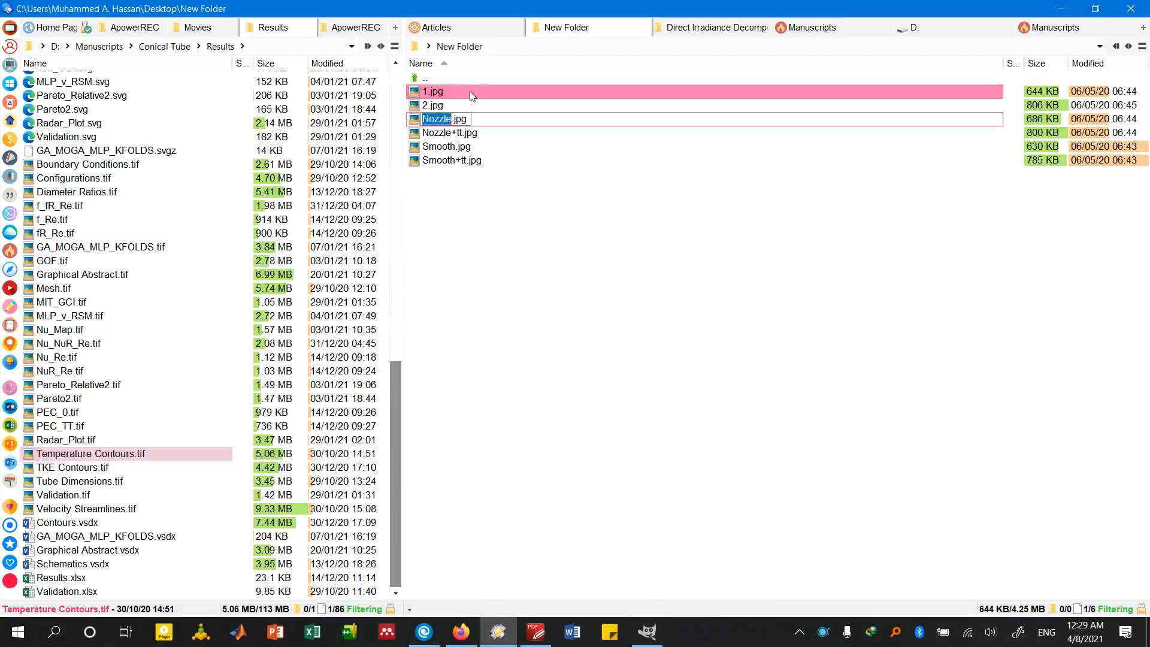
type("3")
key("Tab")
type("4")
key("Tab")
Rename Smooth.jpg and Smooth+tt.jpg in New Folder as 5 and 6
key("Tab")
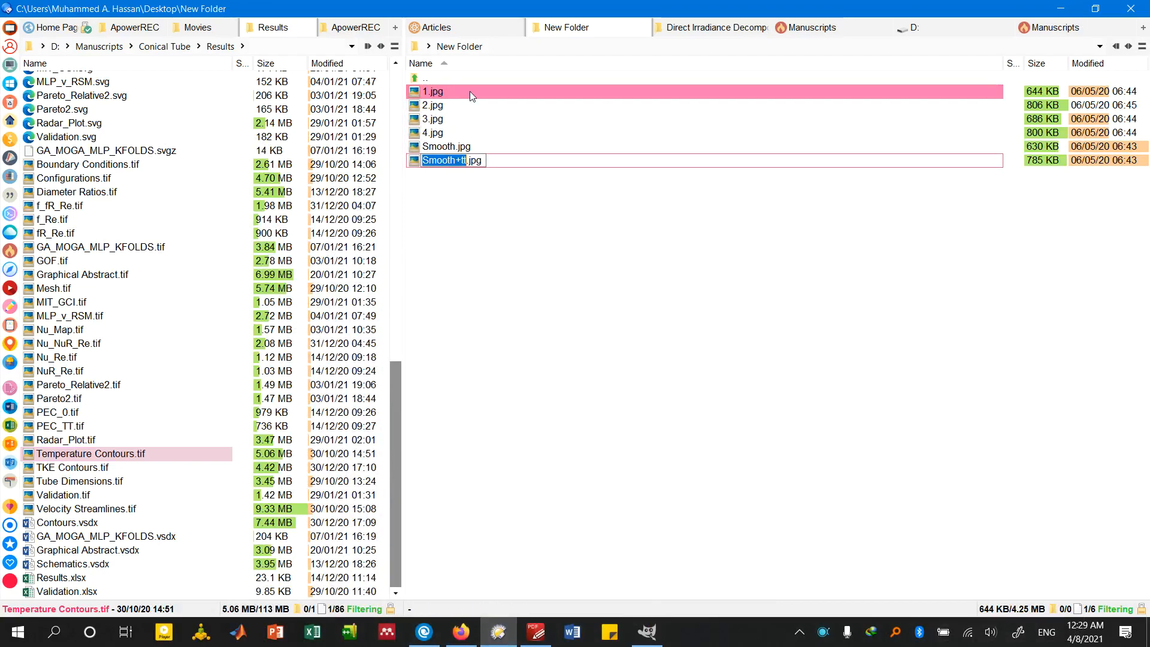
key("shift+Tab")
type("5")
key("Tab")
type("6")
key("Return")
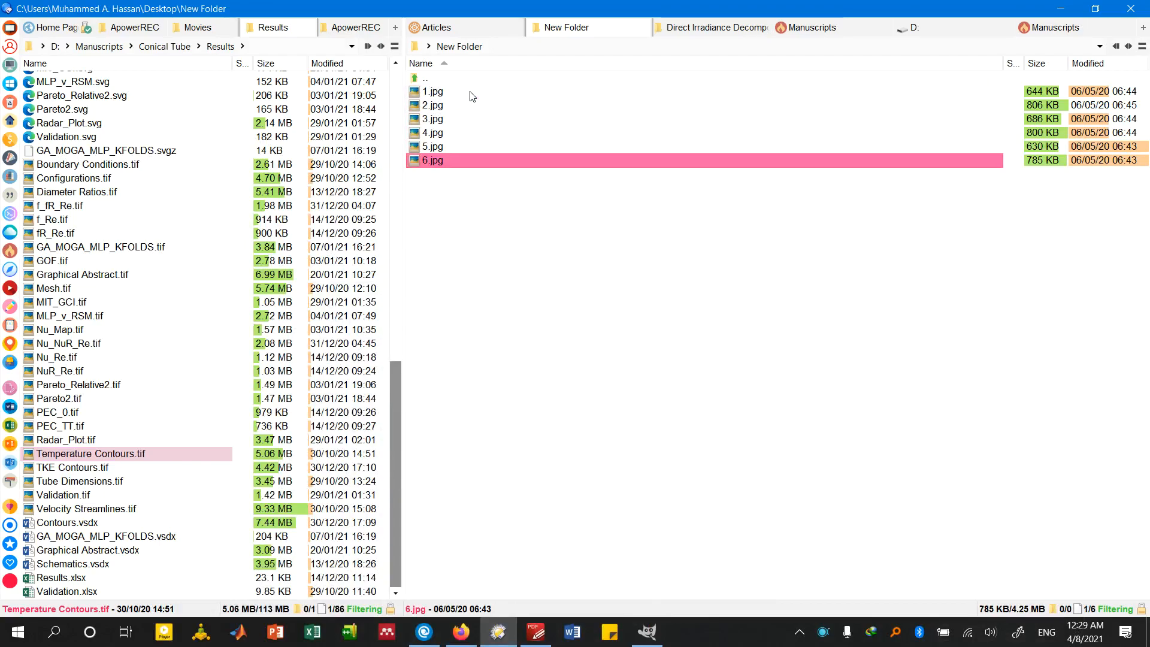
key("Up")
key("Up")
key("Up")
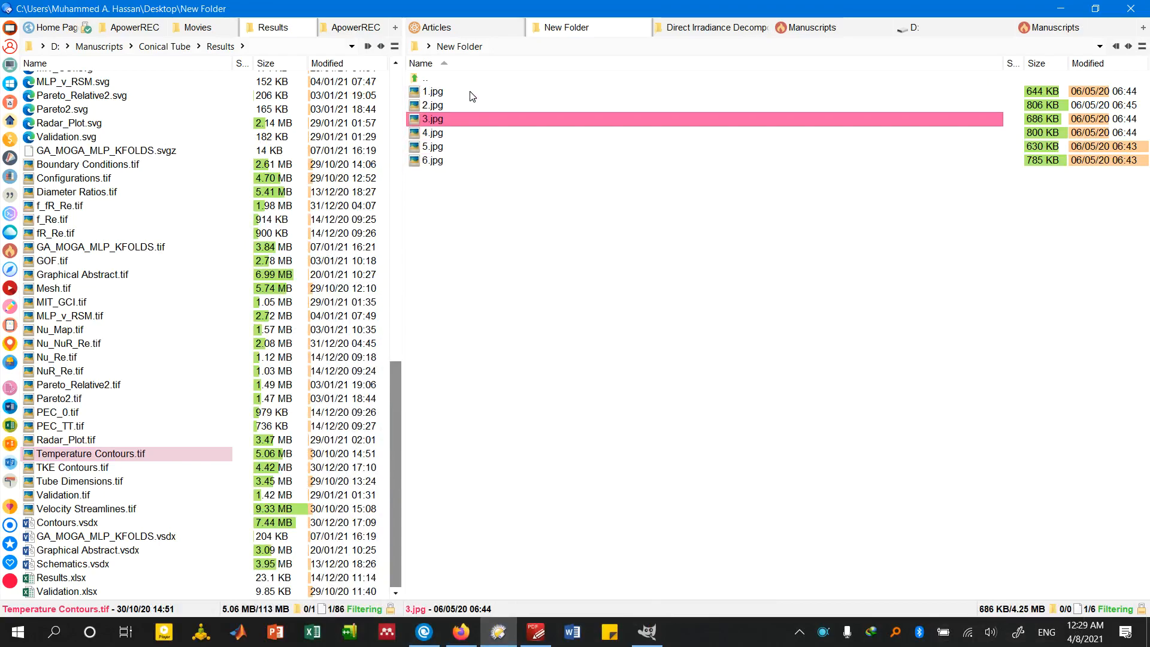
left_click(534, 210)
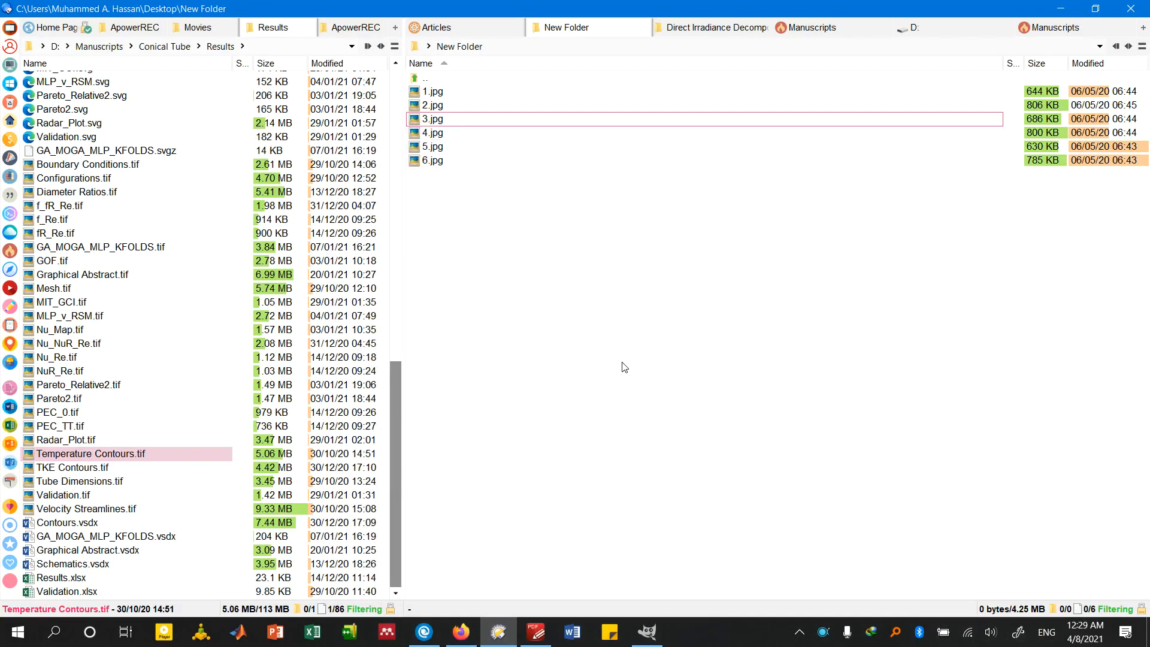
Duplicate 6.jpg within New Folder and name the copy CB.jpg
left_click_drag(516, 160, 504, 206)
key("F2")
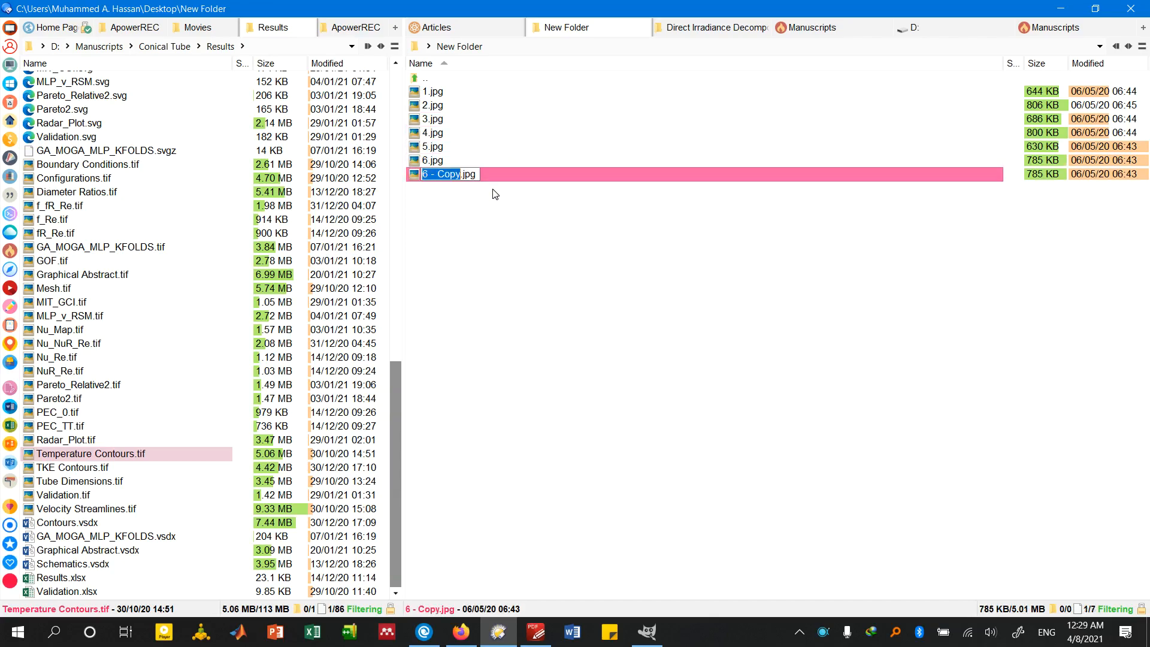
key("BackSpace")
type("CB")
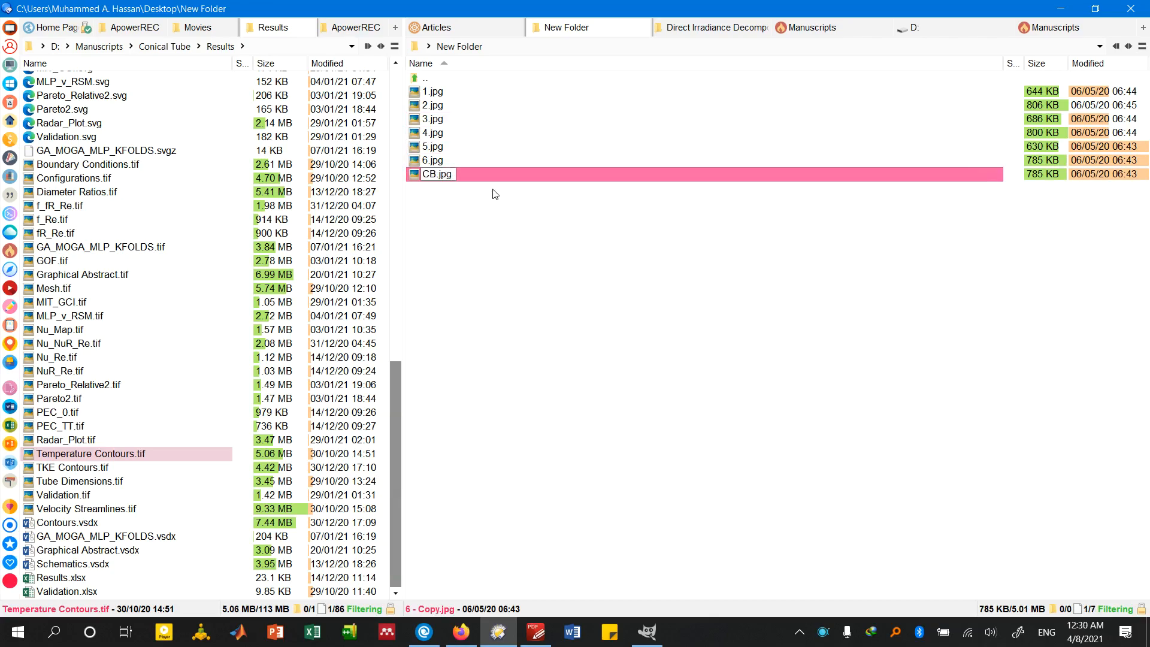
key("Return")
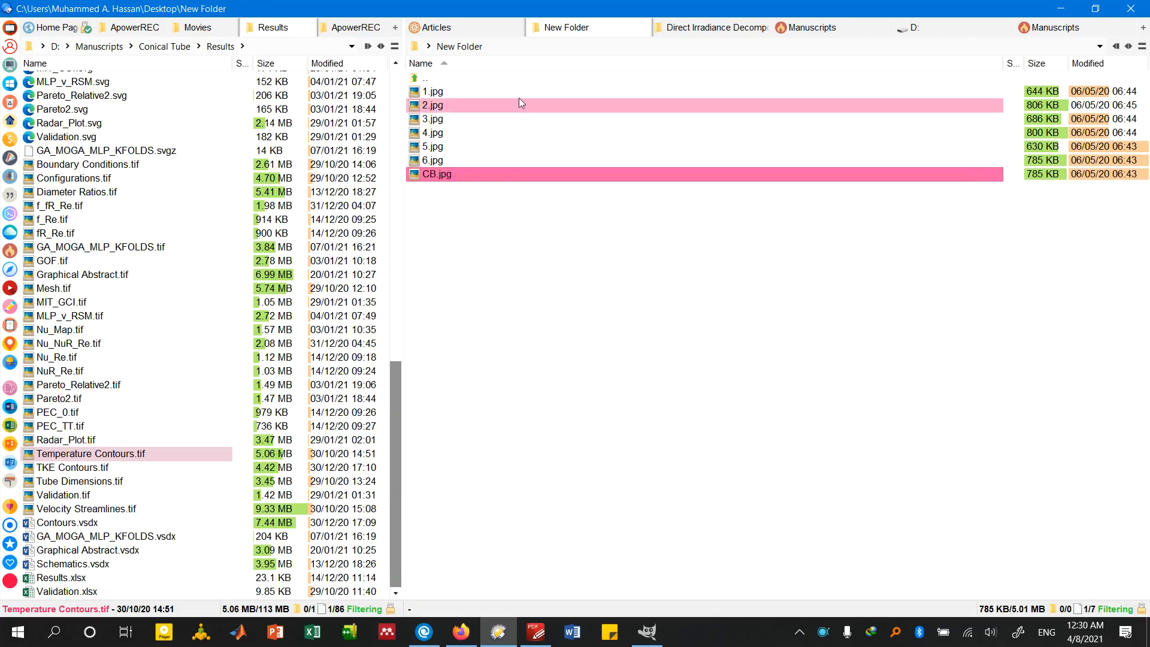
Open 1.jpg in GIMP and crop it around the tube contour to about 3573 × 597 px, trimming the remaining margins with Crop to Content
left_click_drag(518, 93, 467, 368)
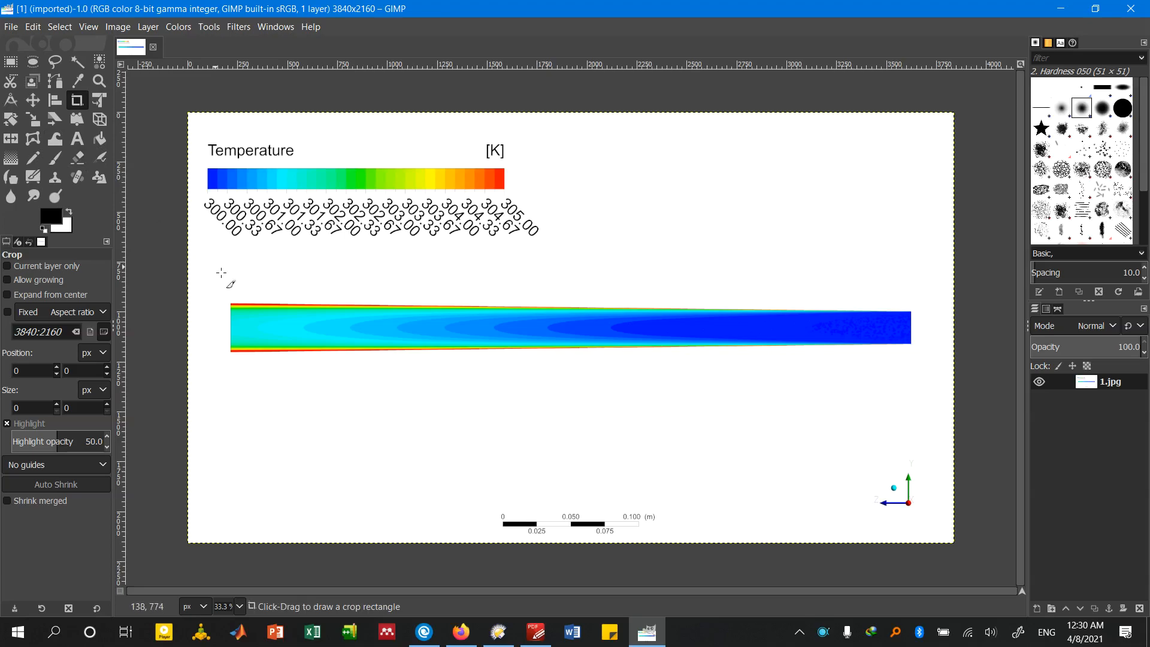
left_click_drag(216, 268, 929, 386)
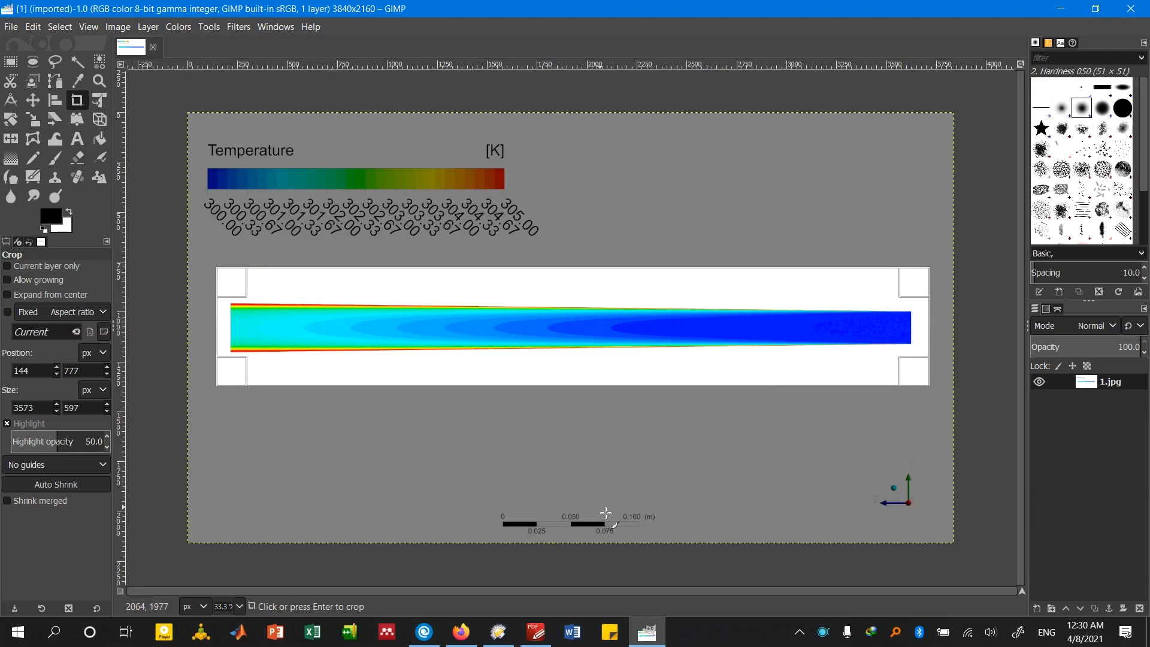
key("Return")
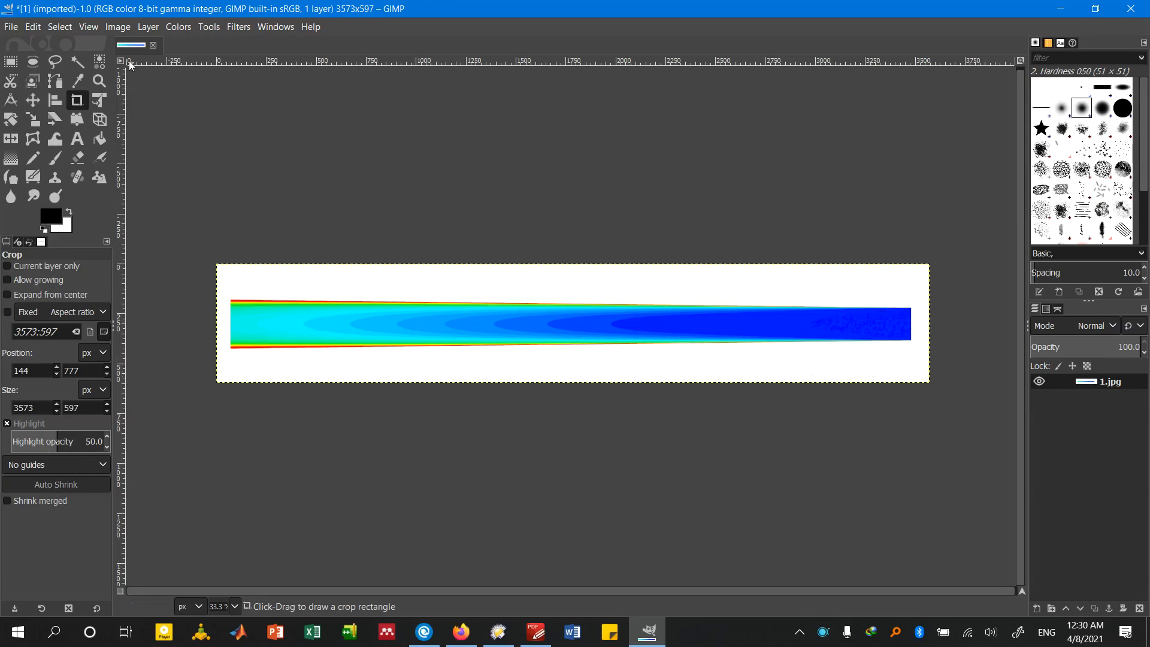
left_click(122, 28)
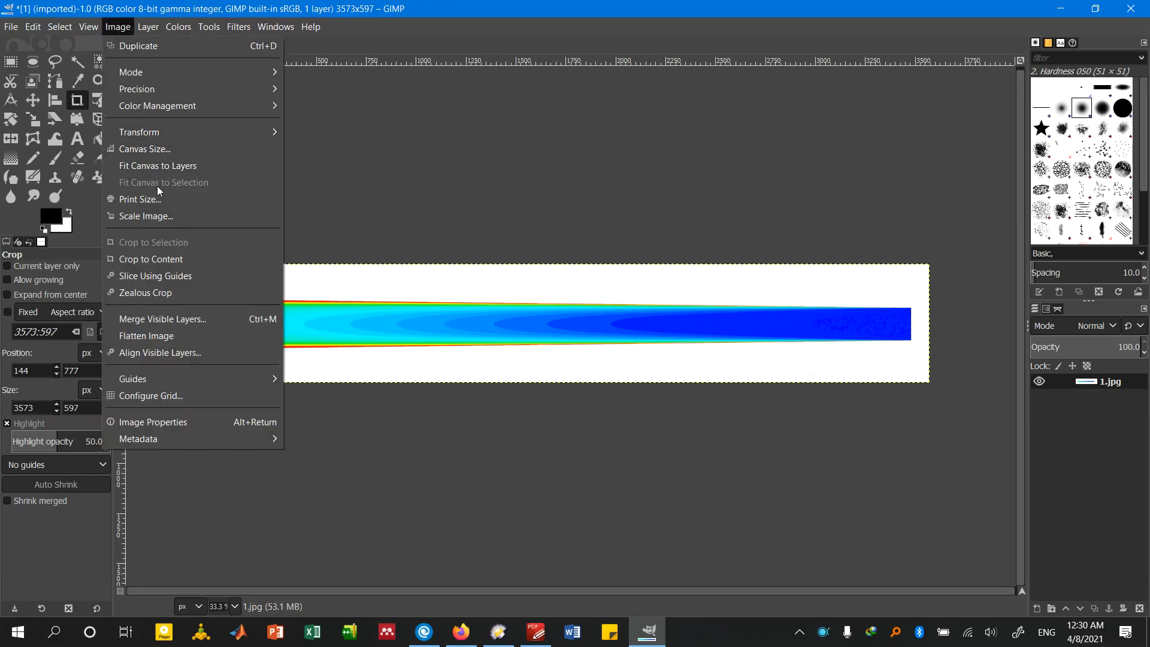
left_click(179, 260)
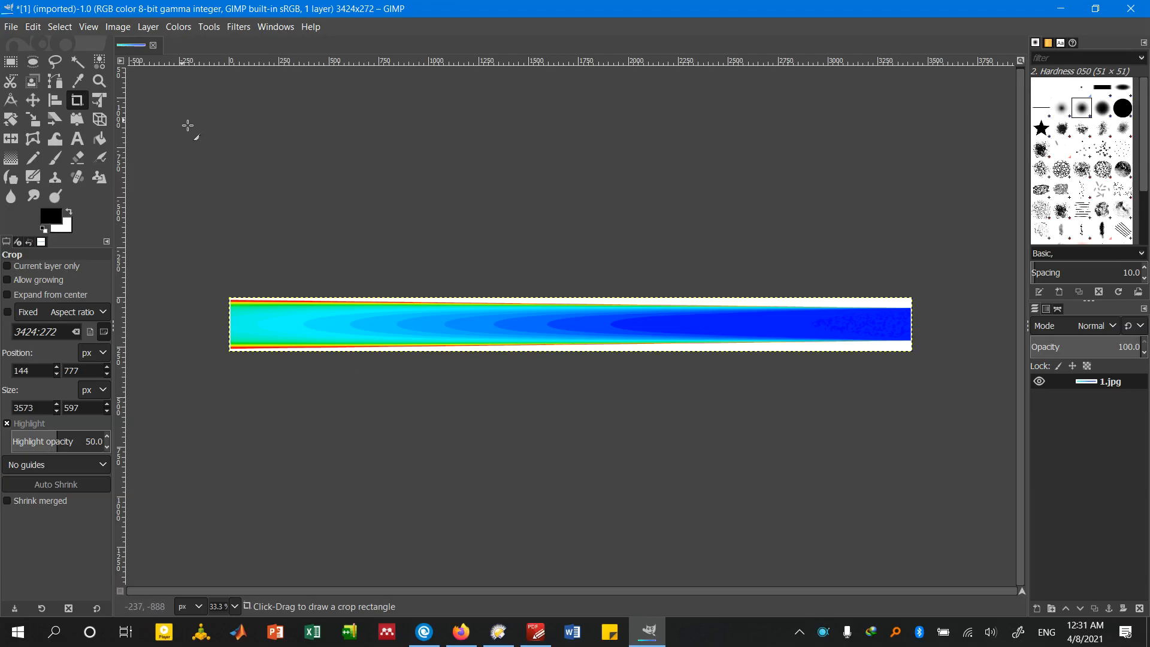
Export the cropped image as 1.jpg into New Folder at JPEG quality 100, replacing the existing file
left_click(11, 27)
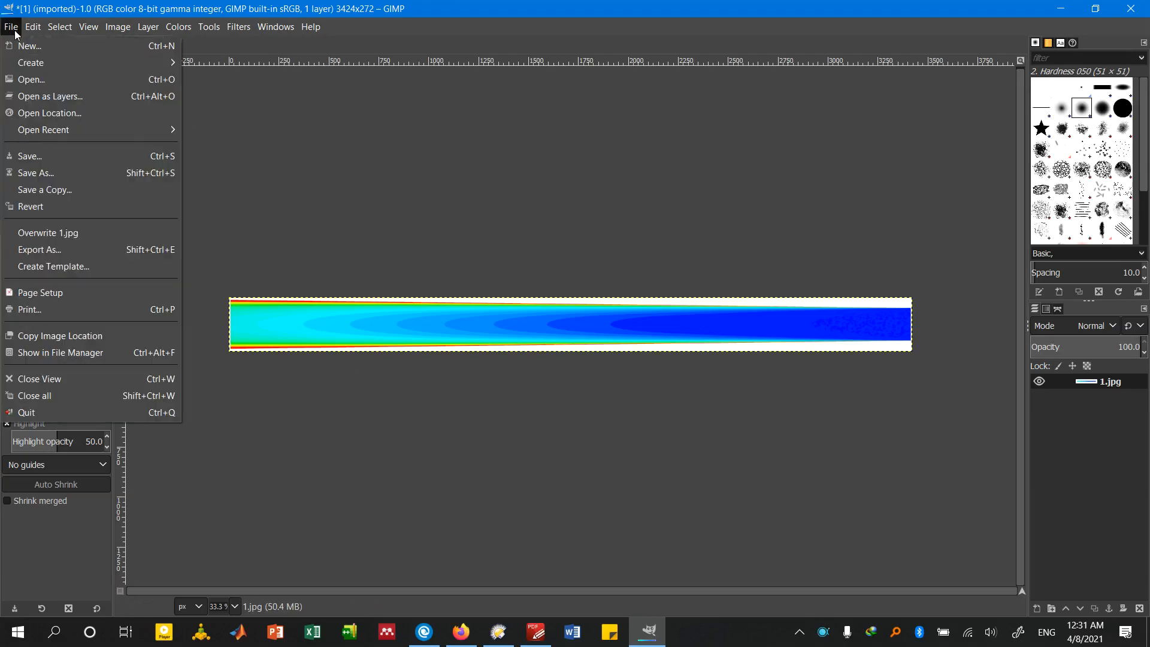
left_click(133, 249)
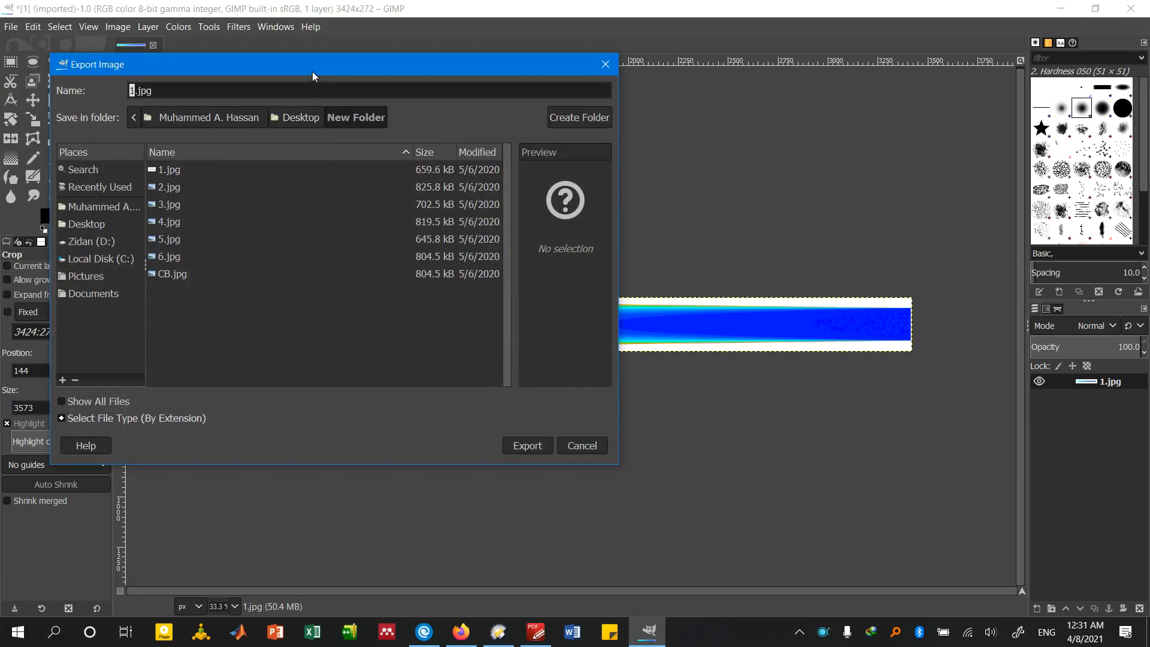
left_click_drag(311, 71, 515, 97)
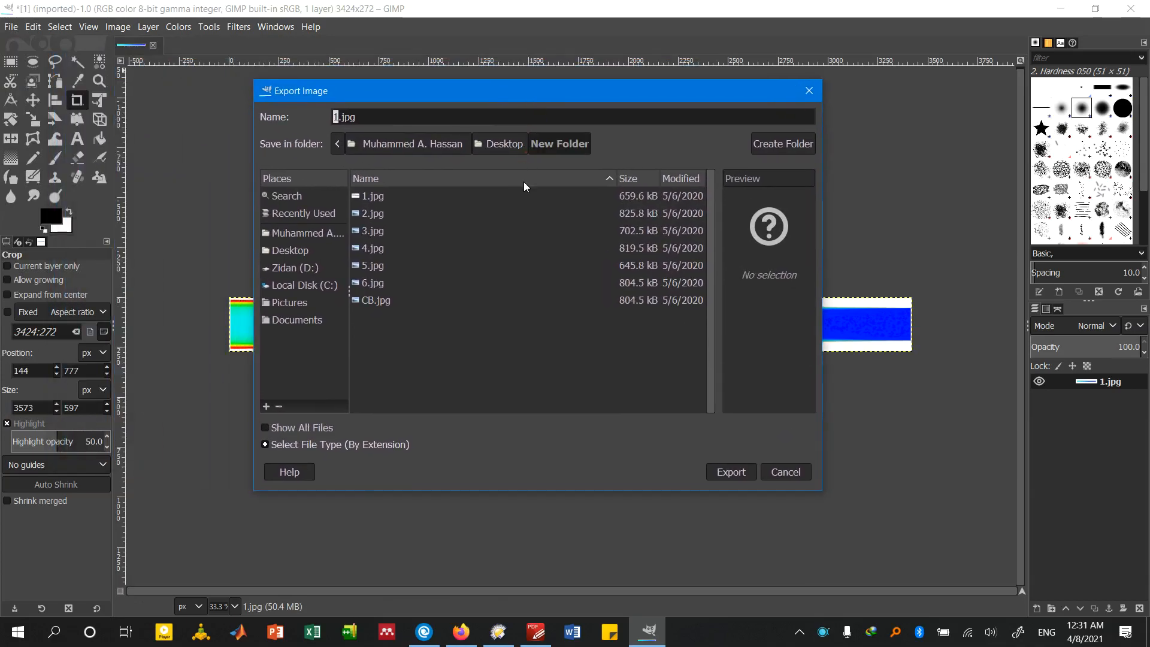
left_click(742, 472)
left_click(661, 352)
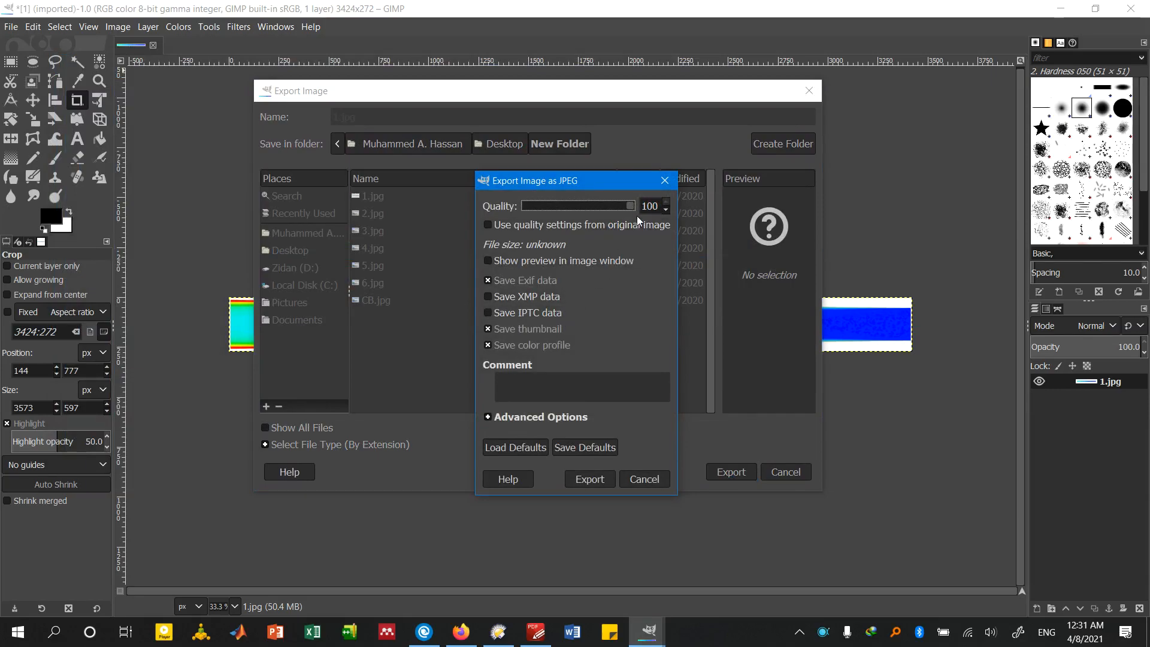
left_click(588, 479)
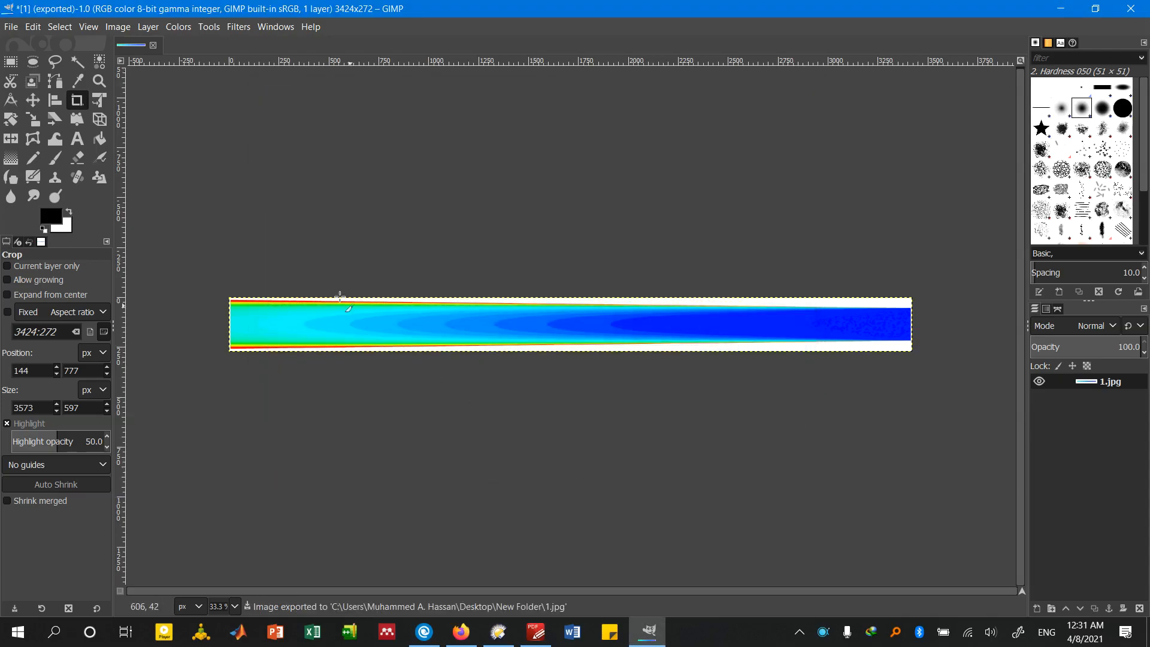
Close 1.jpg in GIMP, discarding the unsaved changes, and view the exported 1.jpg from New Folder in the photo viewer
left_click(153, 46)
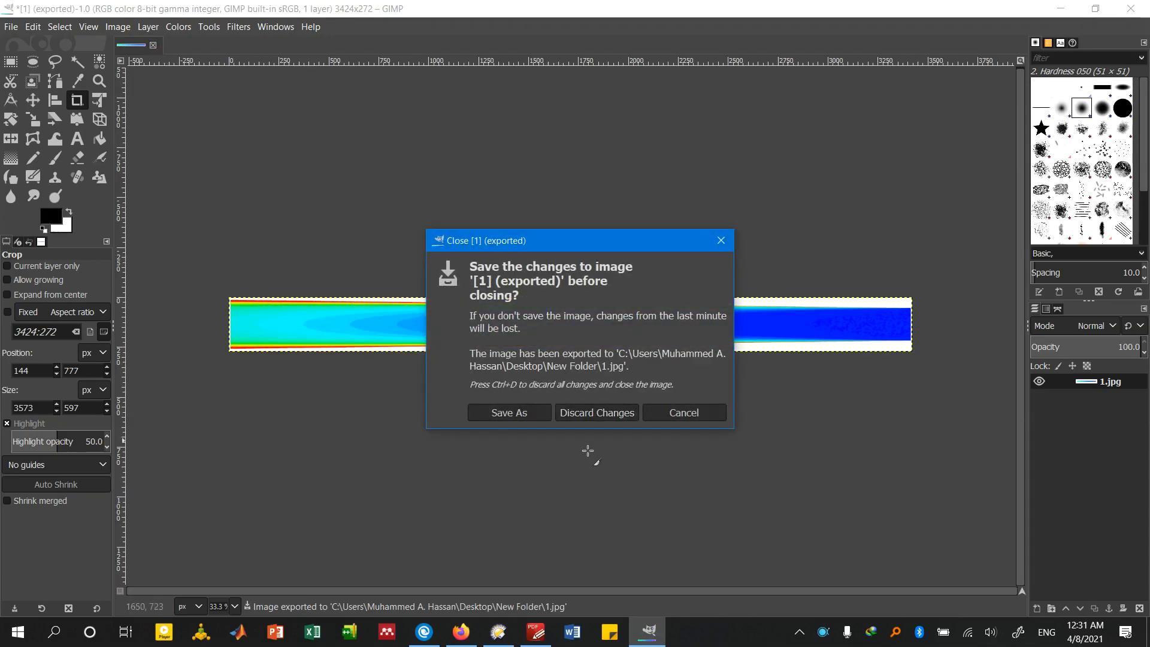
left_click(611, 414)
left_click(499, 631)
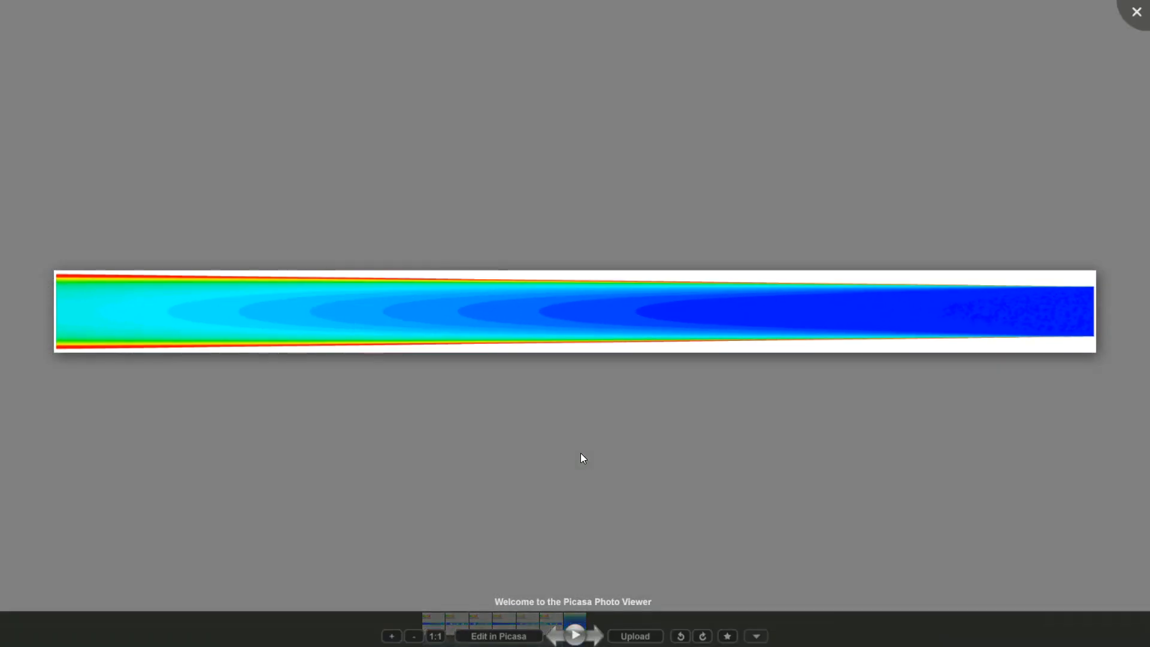
key("Escape")
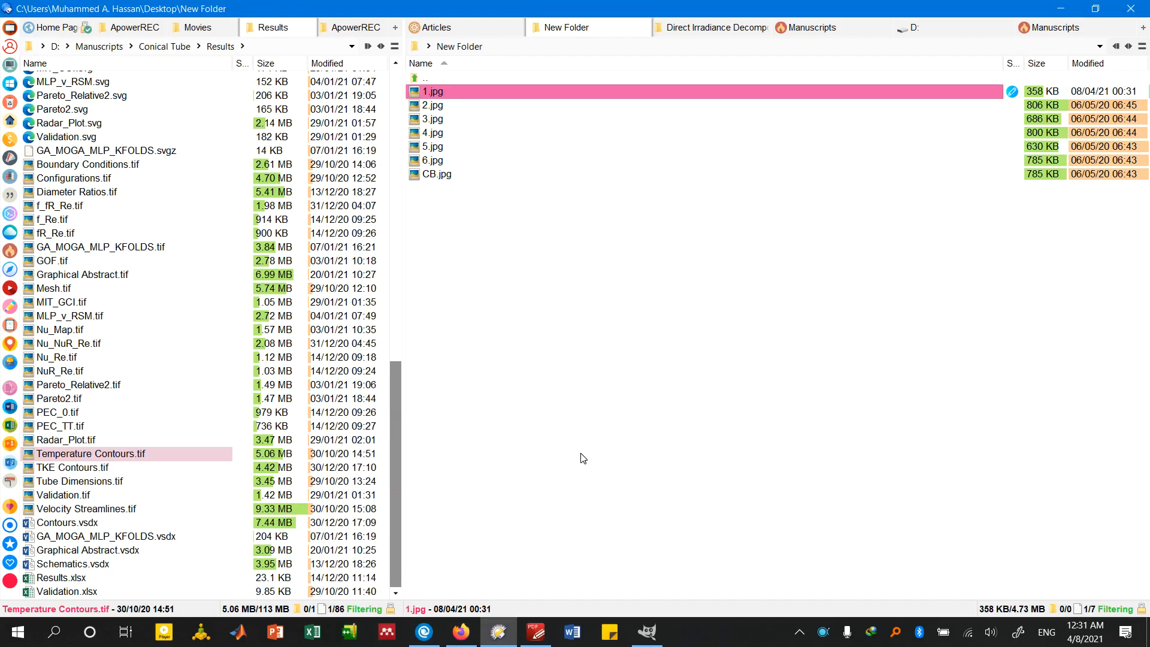
Open 2.jpg from New Folder in GIMP and trim the full image's outer margins with Crop to Content
key("Down")
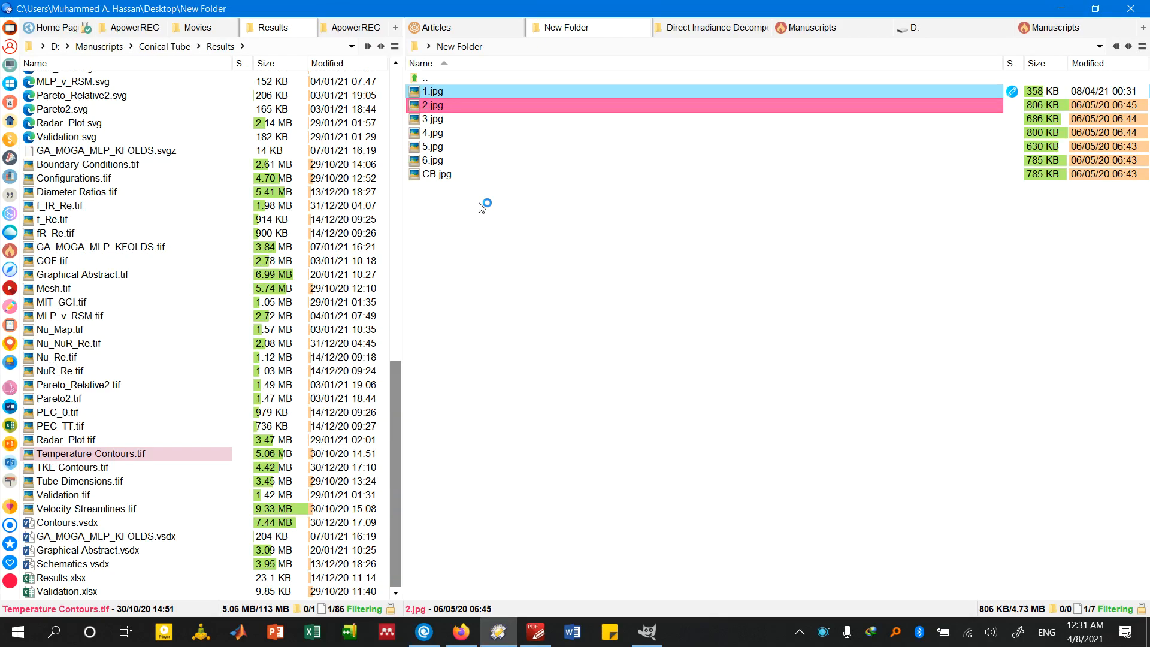
key("F2")
key("Escape")
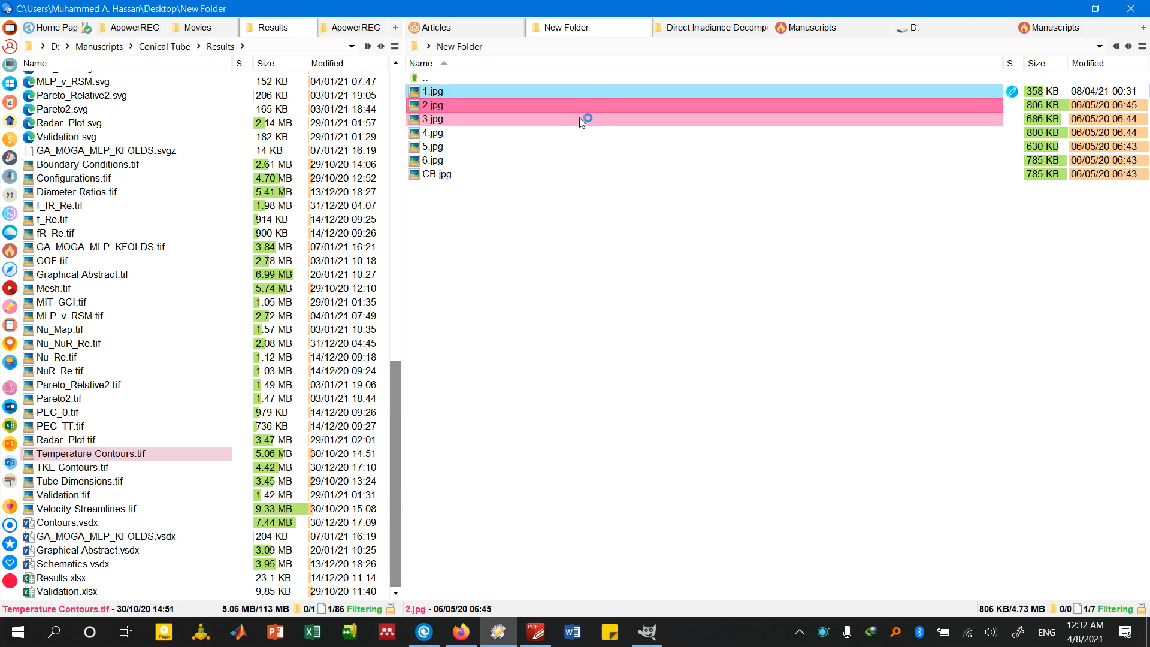
left_click_drag(578, 110, 500, 455)
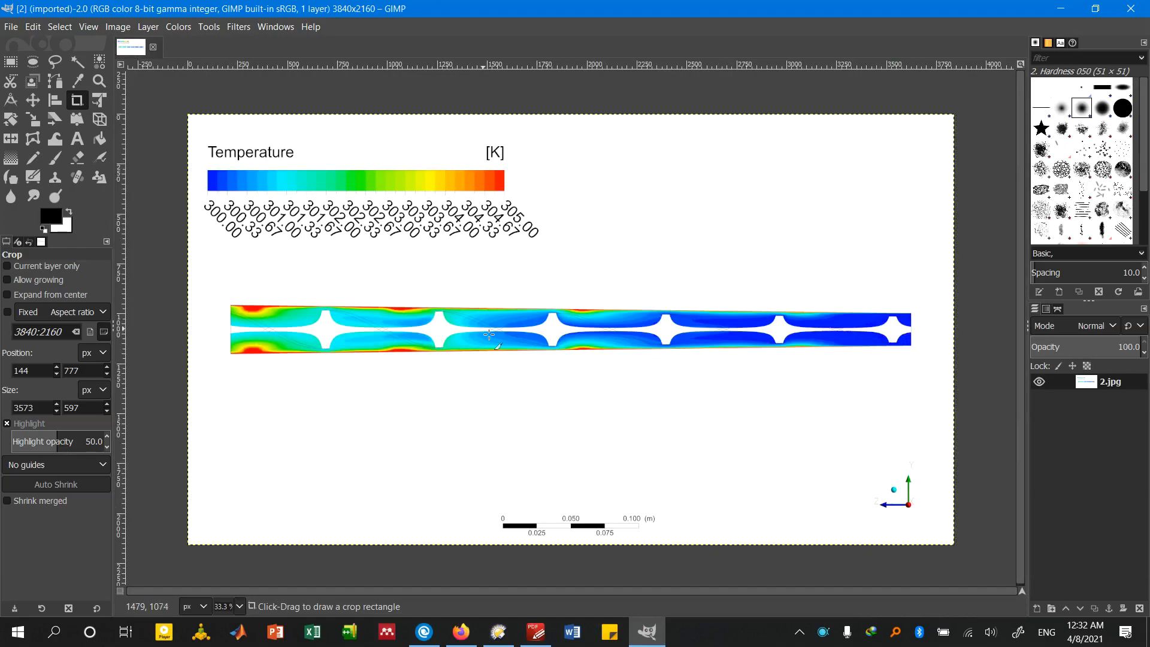
left_click(120, 27)
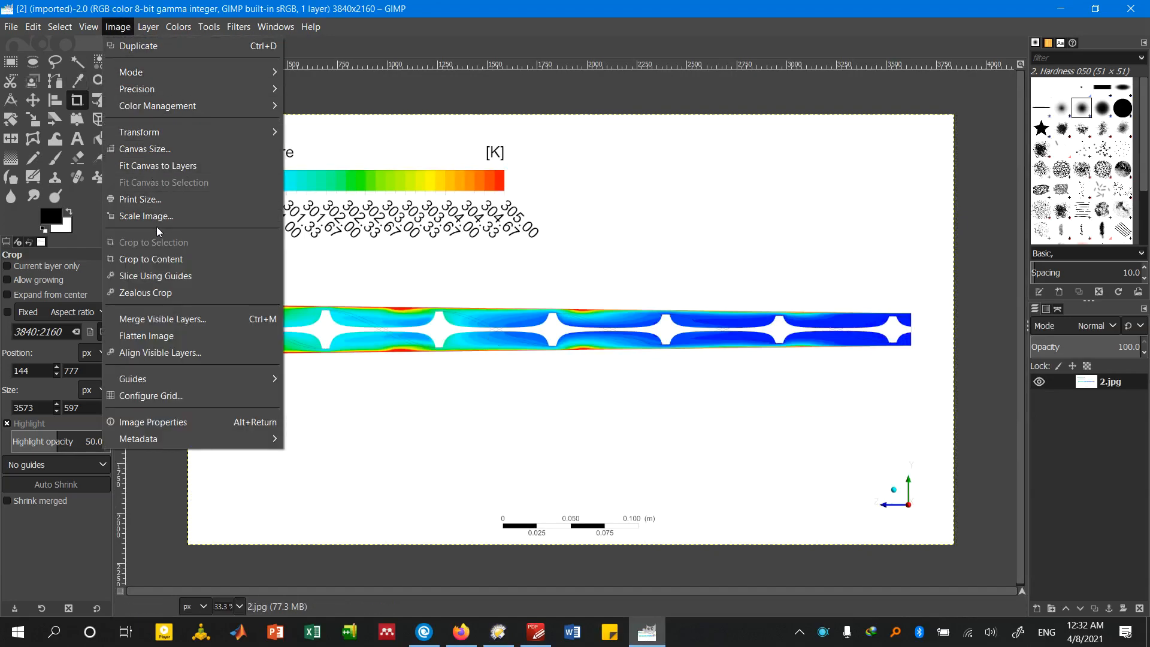
left_click(456, 13)
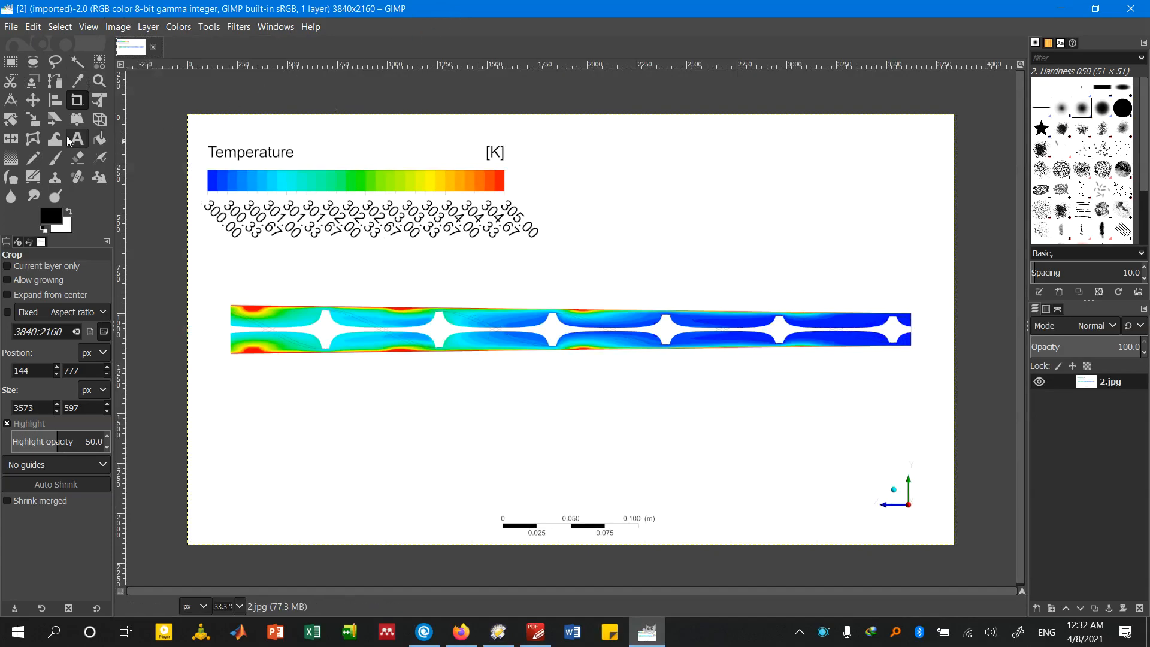
left_click(125, 27)
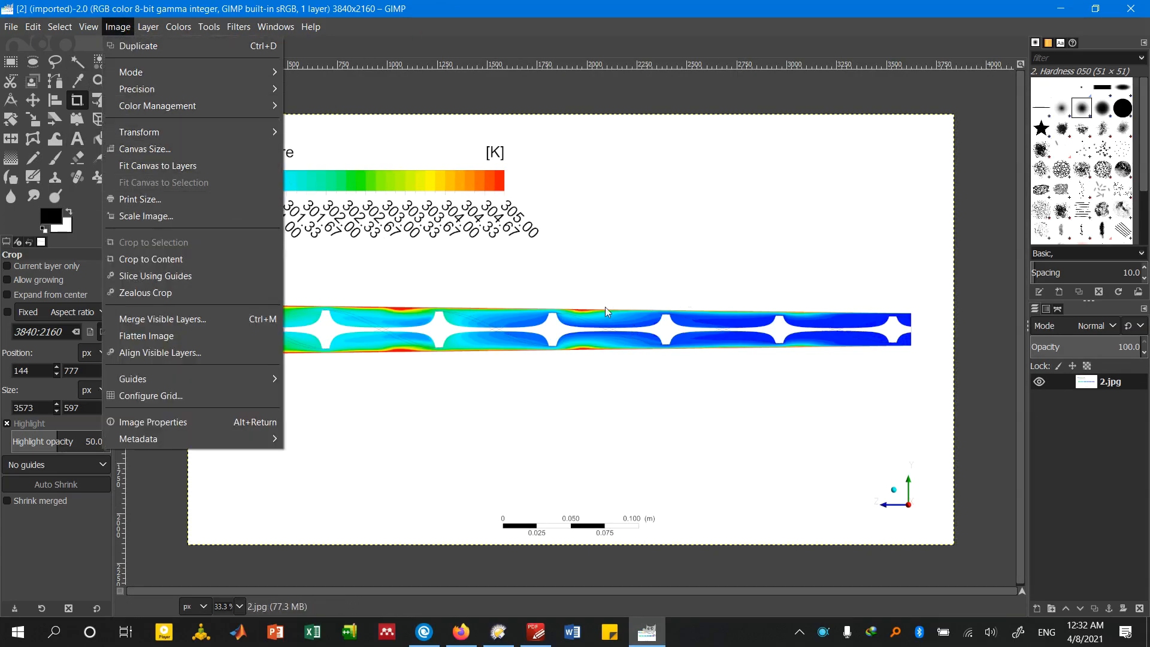
left_click(231, 259)
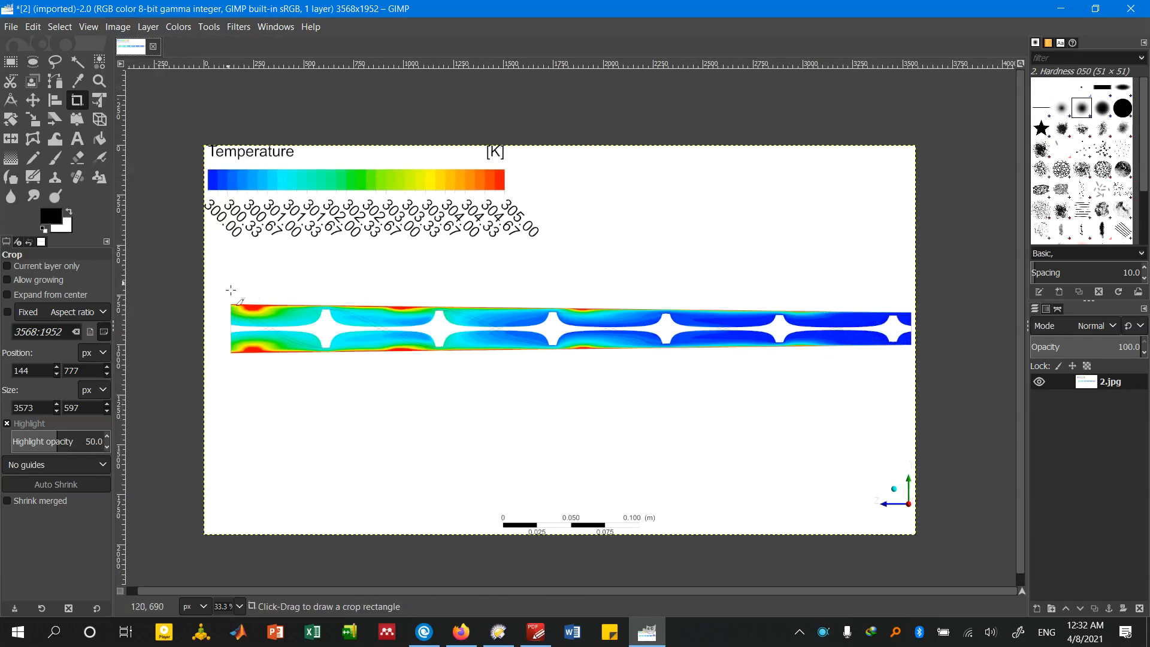
Crop 2.jpg around the tube contour to about 3535 × 402 px and trim the remaining margins with Crop to Content
left_click_drag(211, 285, 938, 371)
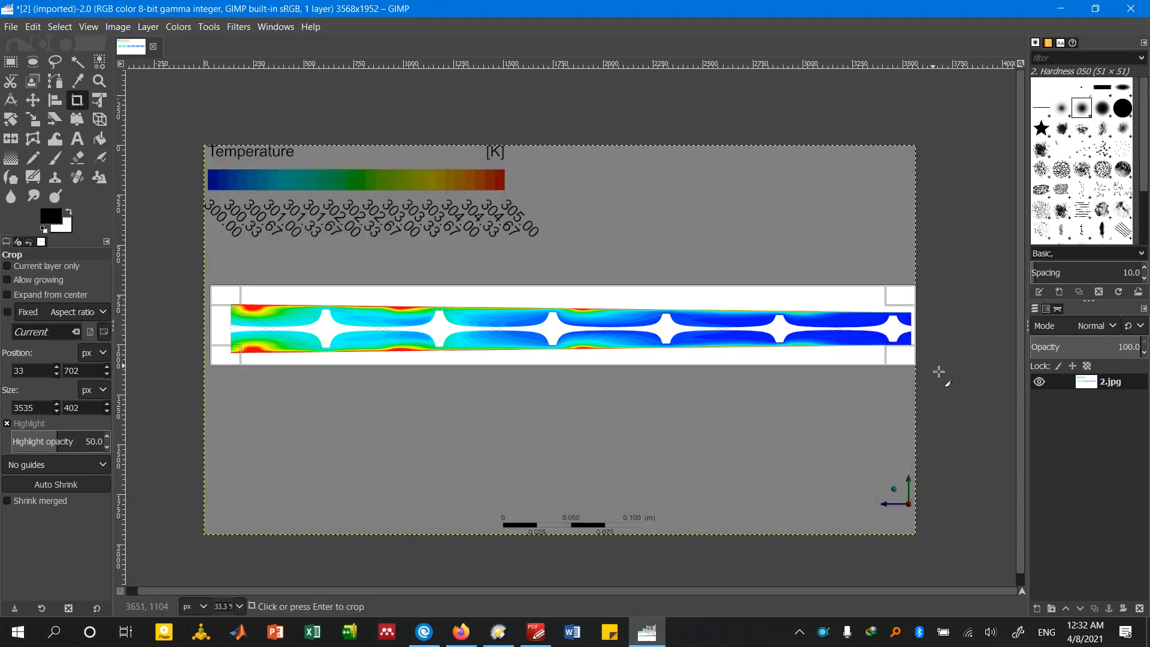
key("Return")
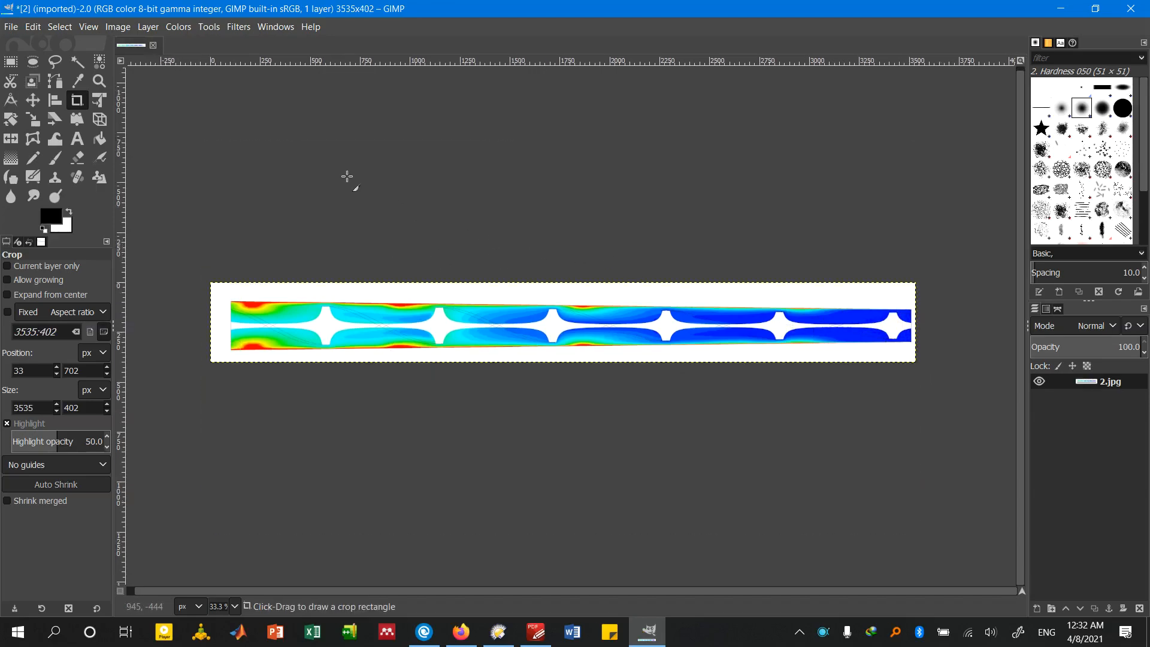
left_click(117, 27)
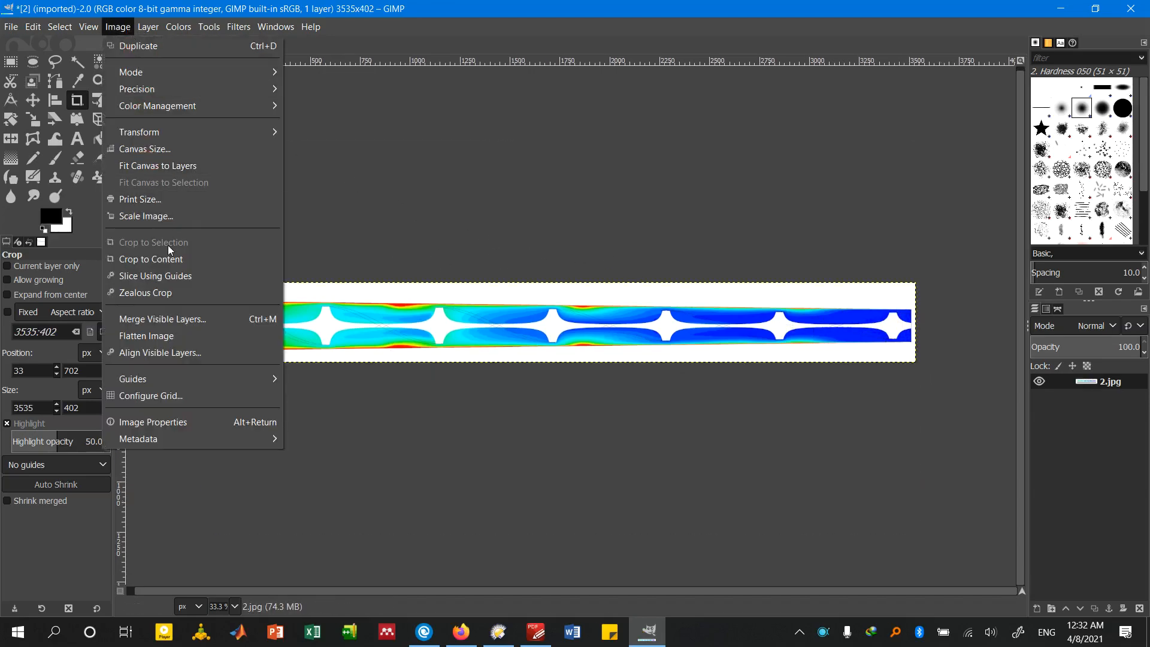
left_click(169, 259)
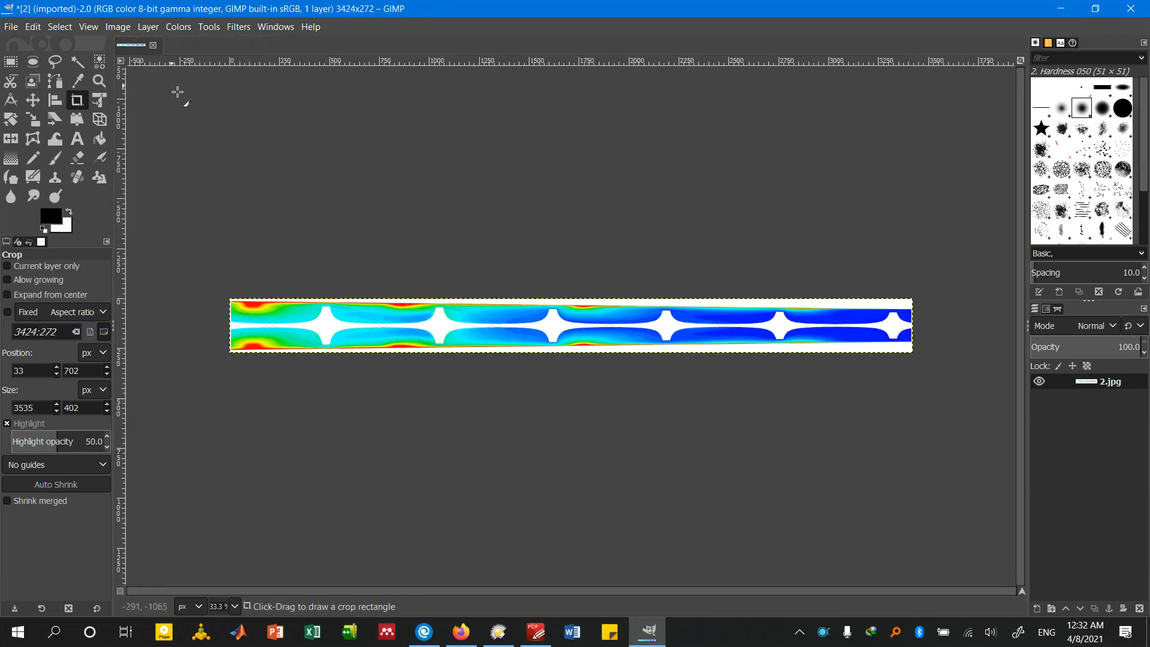
Export the cropped image as 2.jpg into New Folder at JPEG quality 100, replacing the existing file, and close it without saving
key("shift+ctrl+e")
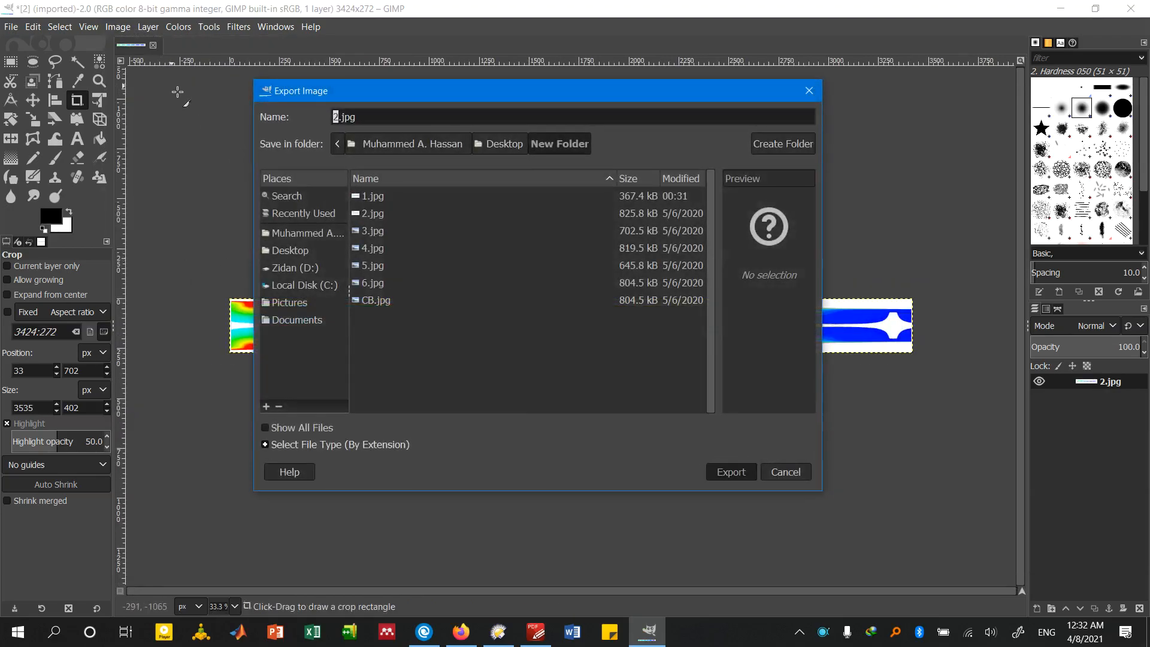
key("Return")
key("Return")
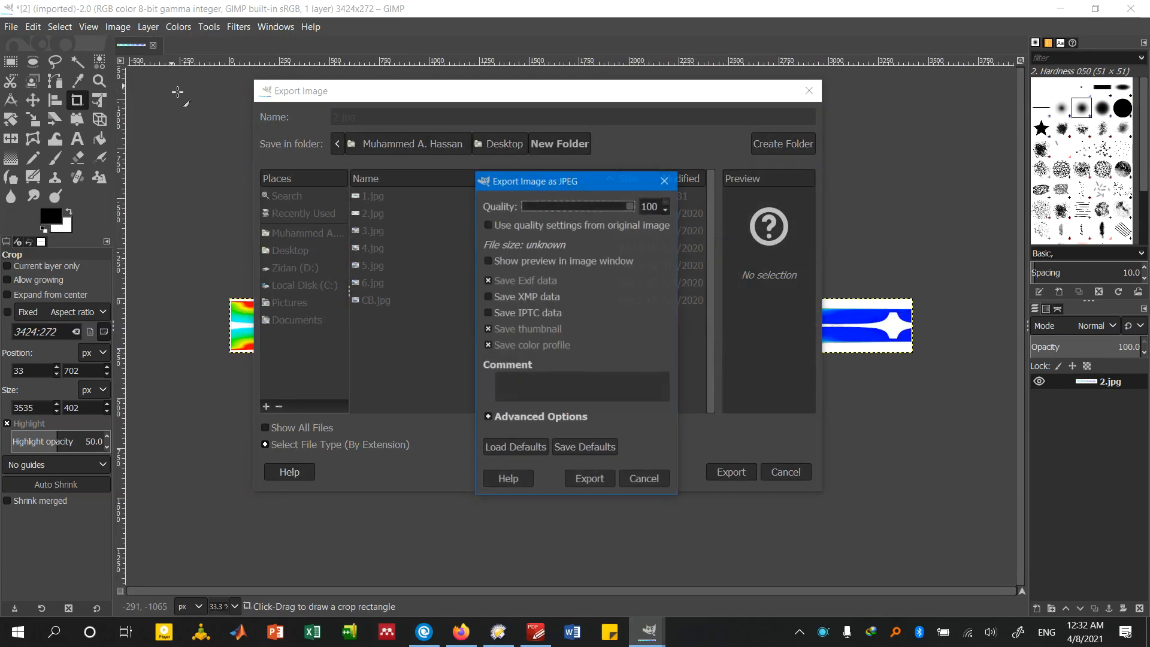
key("Return")
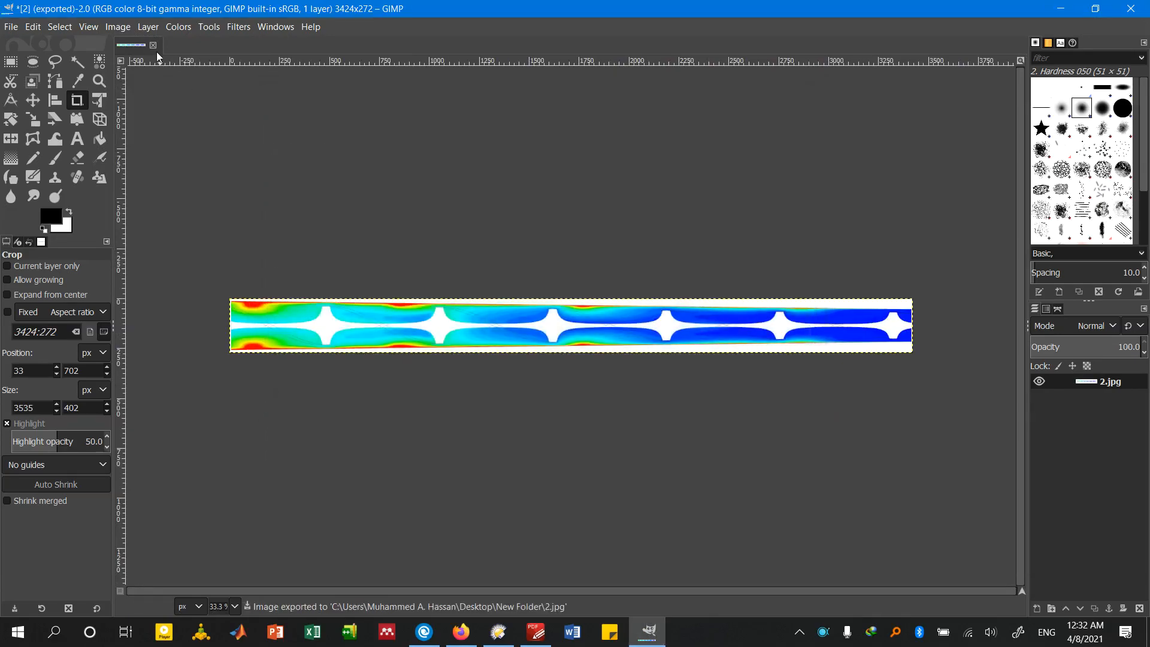
left_click(155, 49)
left_click(587, 414)
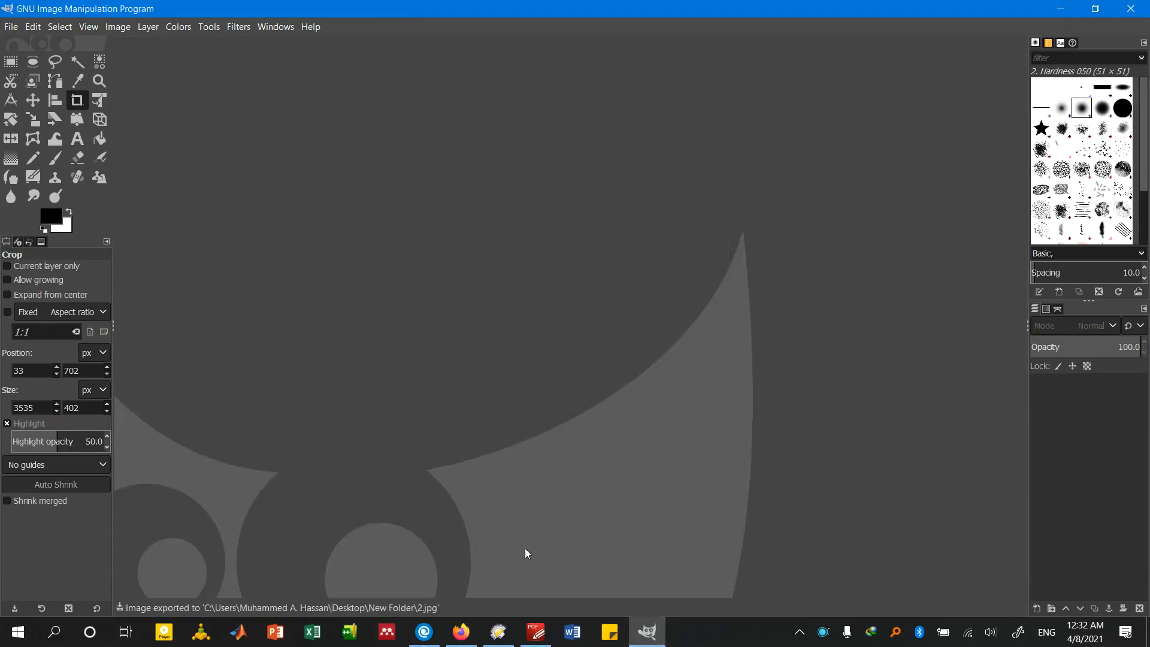
Open 3.jpg in GIMP and crop it around the tube contour to about 3567 × 663 px, trimming the remaining margins with Crop to Content
left_click(498, 631)
left_click_drag(498, 105, 458, 421)
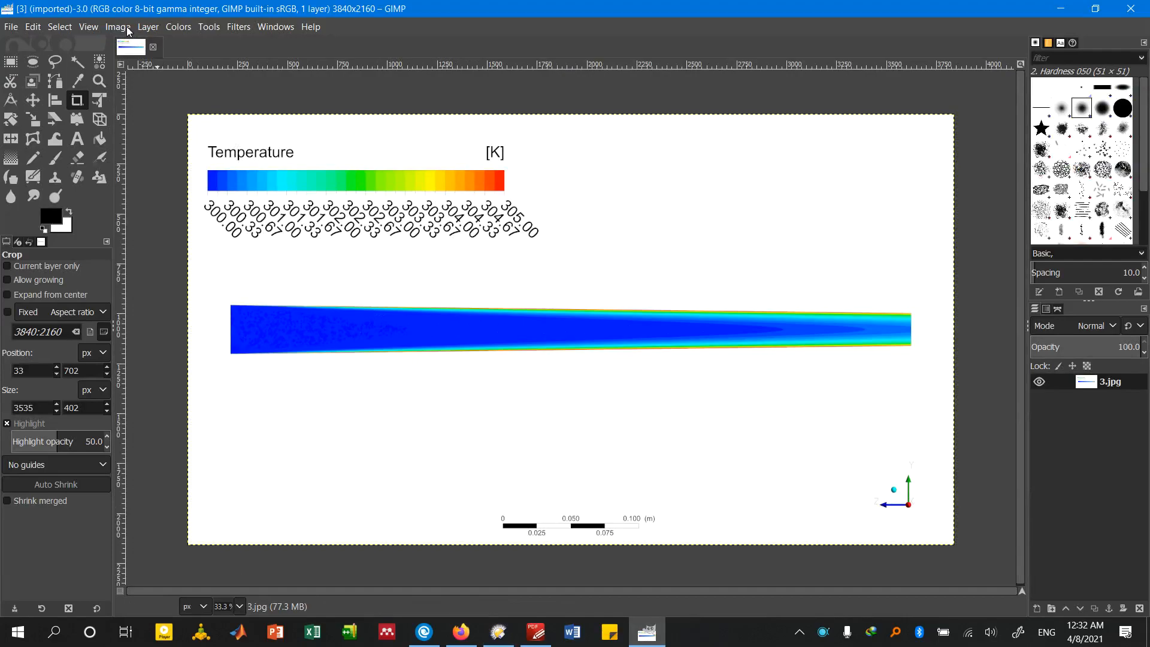
left_click_drag(216, 271, 926, 400)
key("Return")
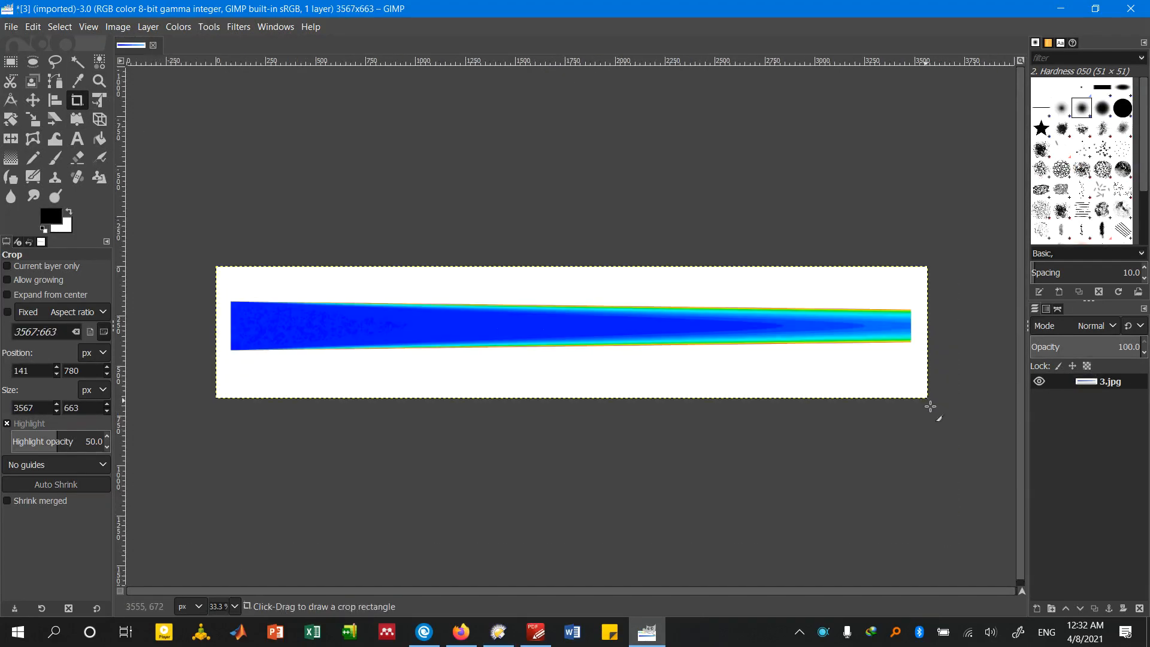
left_click(118, 27)
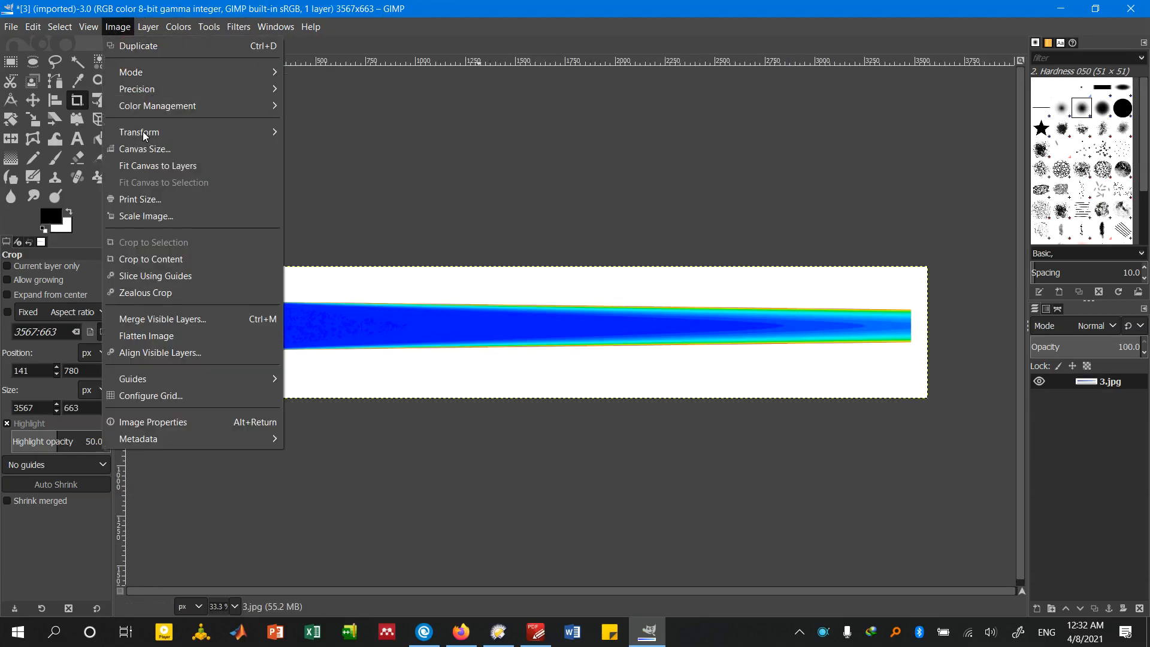
left_click(144, 261)
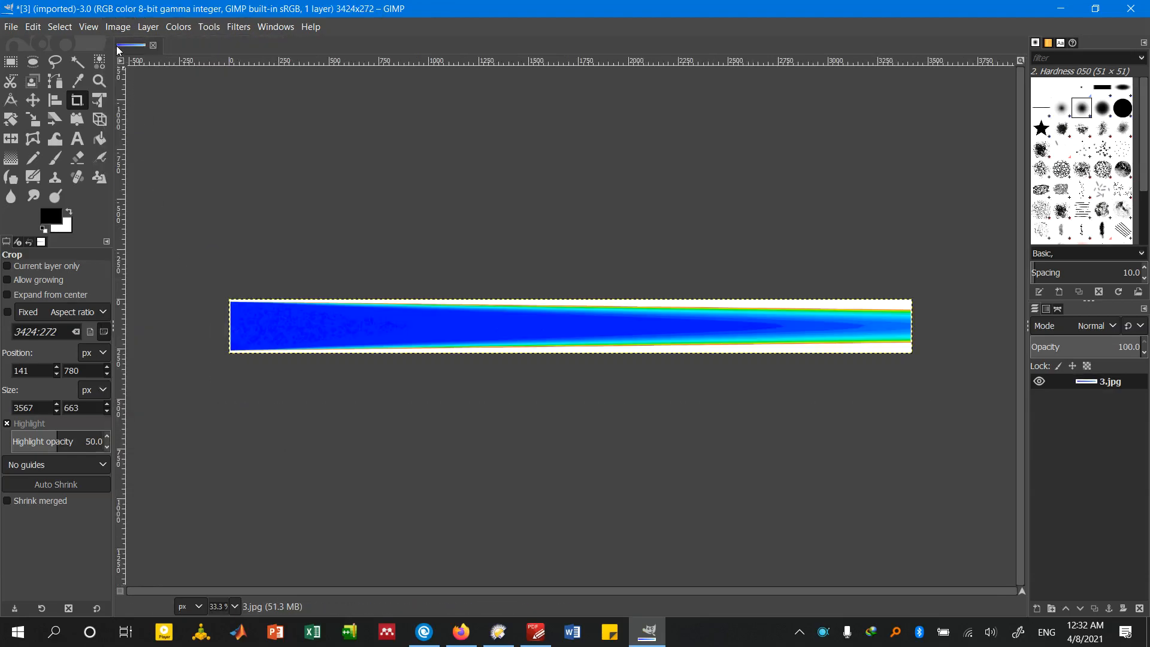
Export the cropped image as 3.jpg into New Folder, replacing the existing file, and close the image without saving its changes
key("ctrl+shift+e")
key("Return")
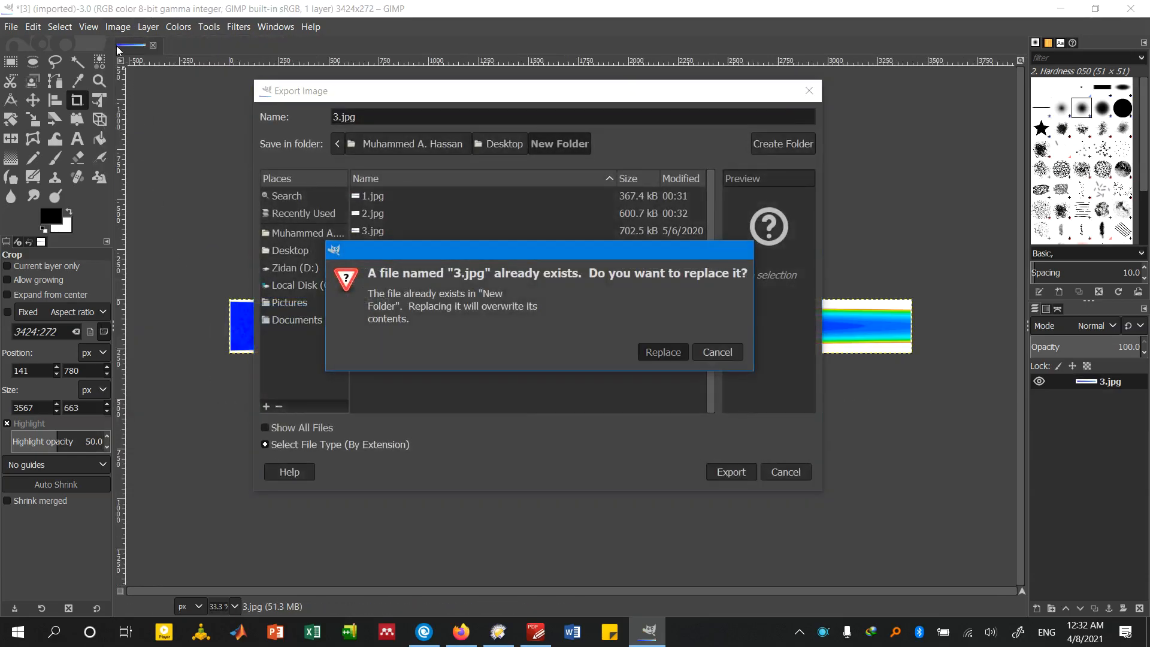
key("Return")
key("Return")
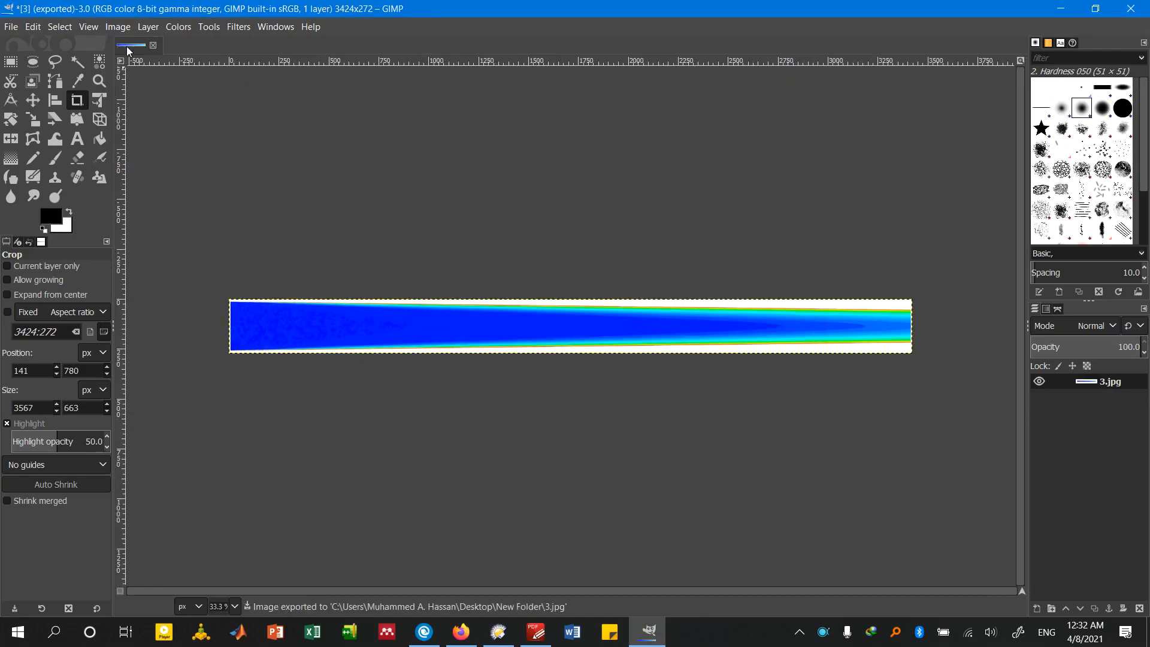
left_click(153, 45)
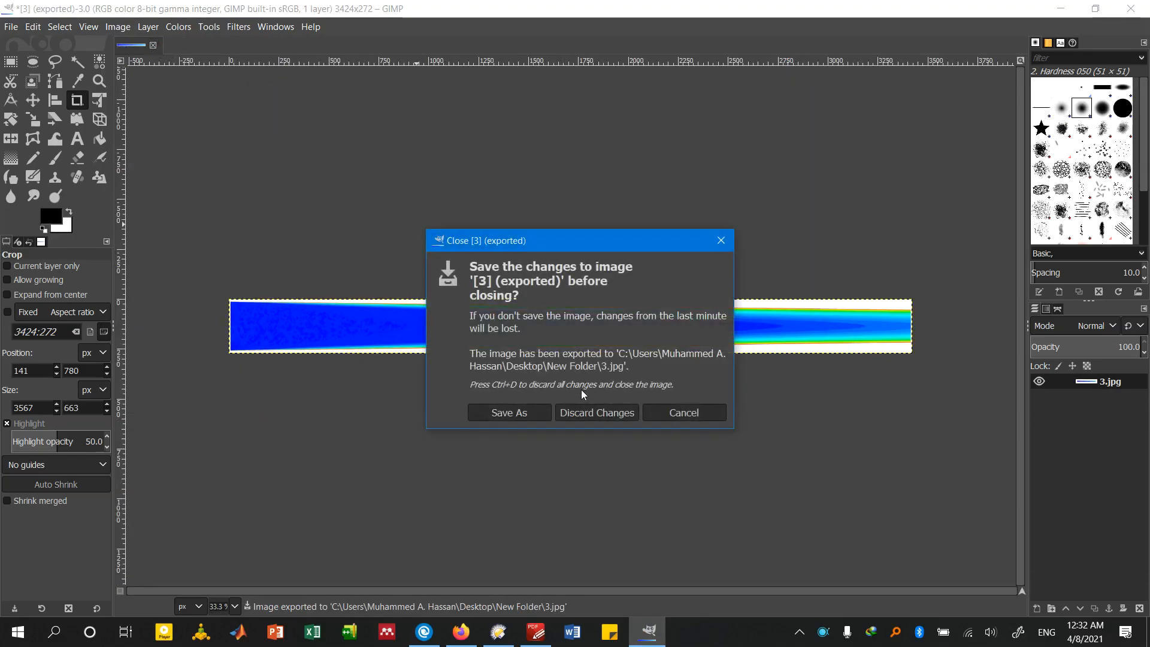
left_click(592, 412)
Open 4.jpg in GIMP and crop it around the tube contour to about 3582 × 492 px, trimming the remaining margins with Crop to Content
left_click(498, 631)
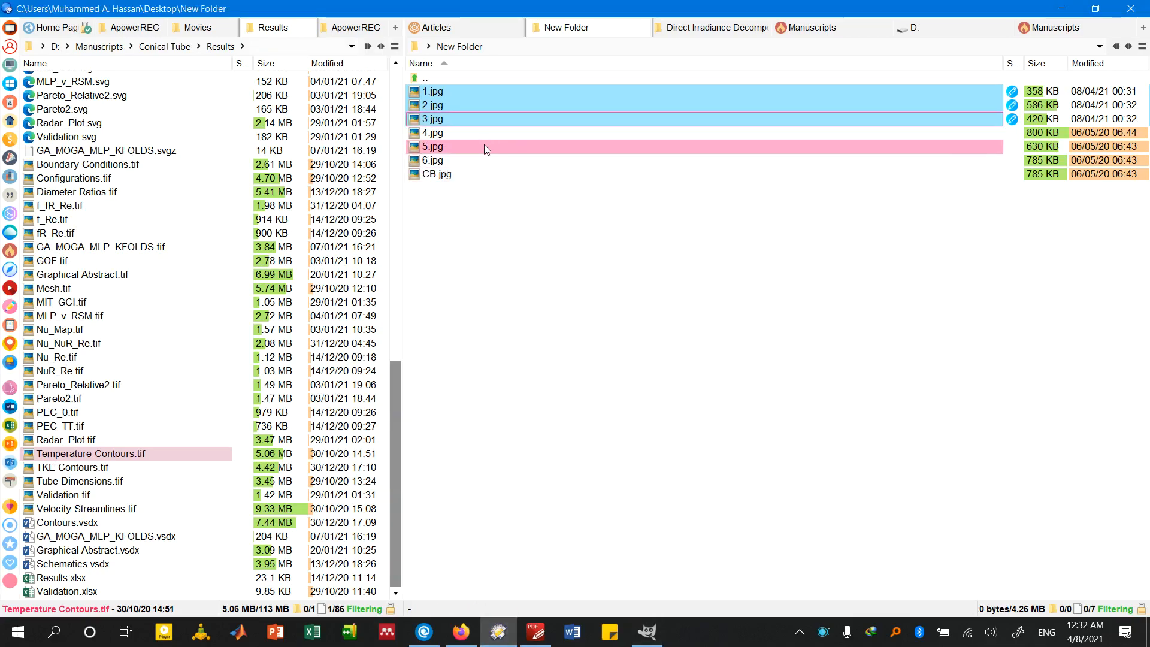
left_click_drag(479, 134, 508, 386)
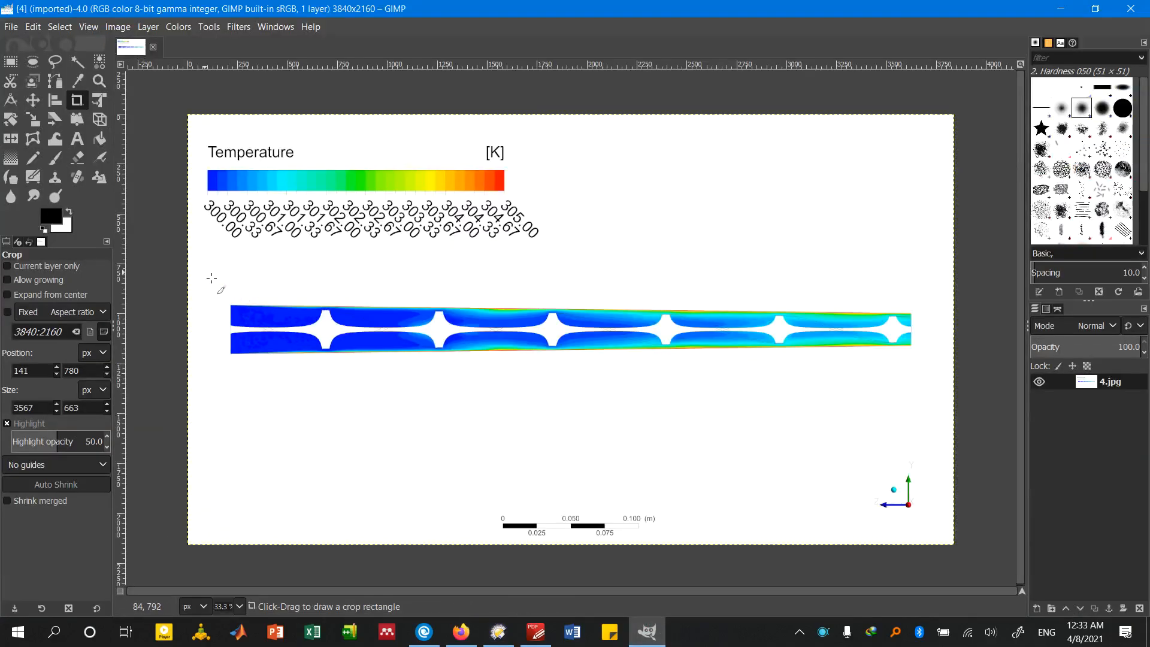
left_click_drag(213, 272, 927, 370)
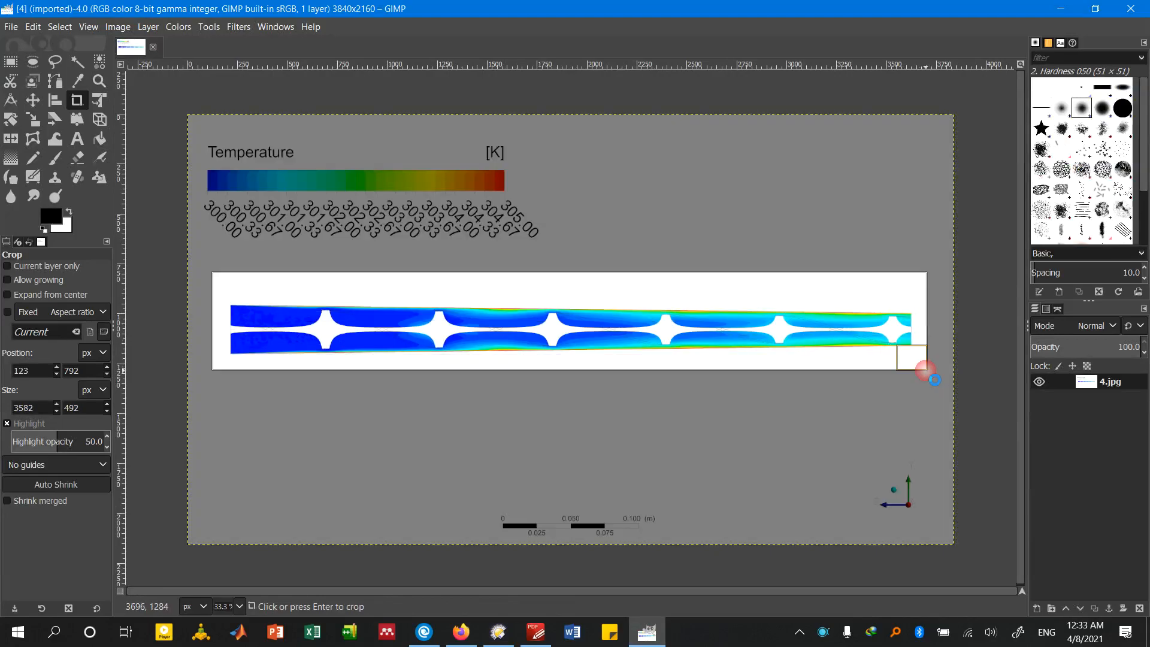
key("Return")
left_click(128, 25)
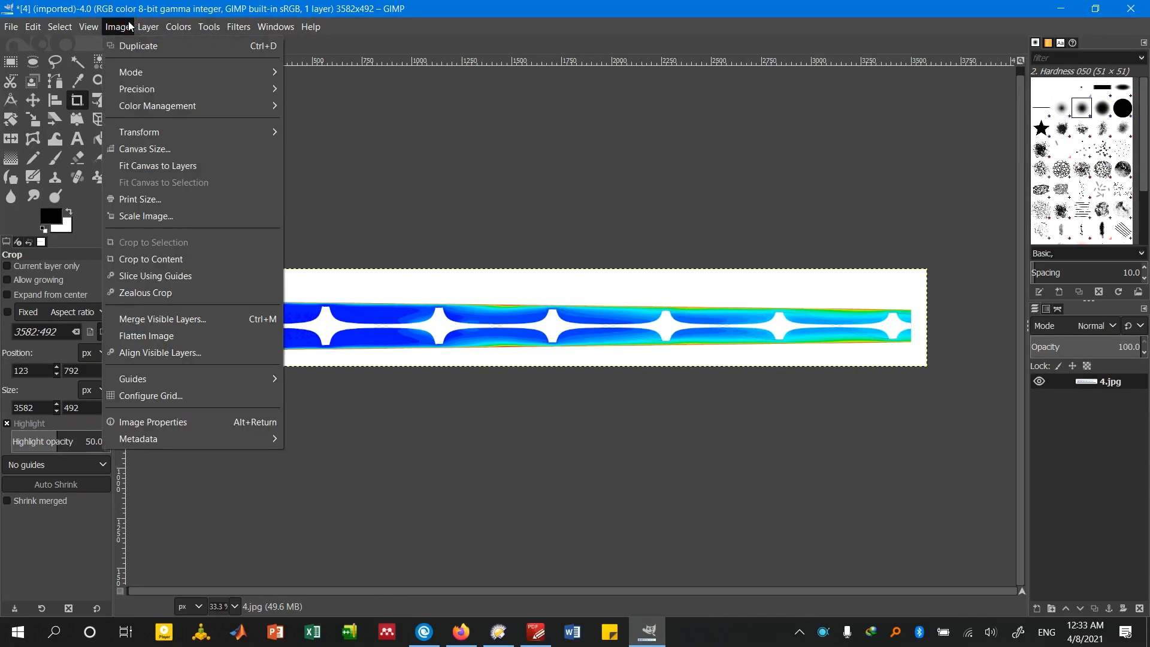
left_click(174, 259)
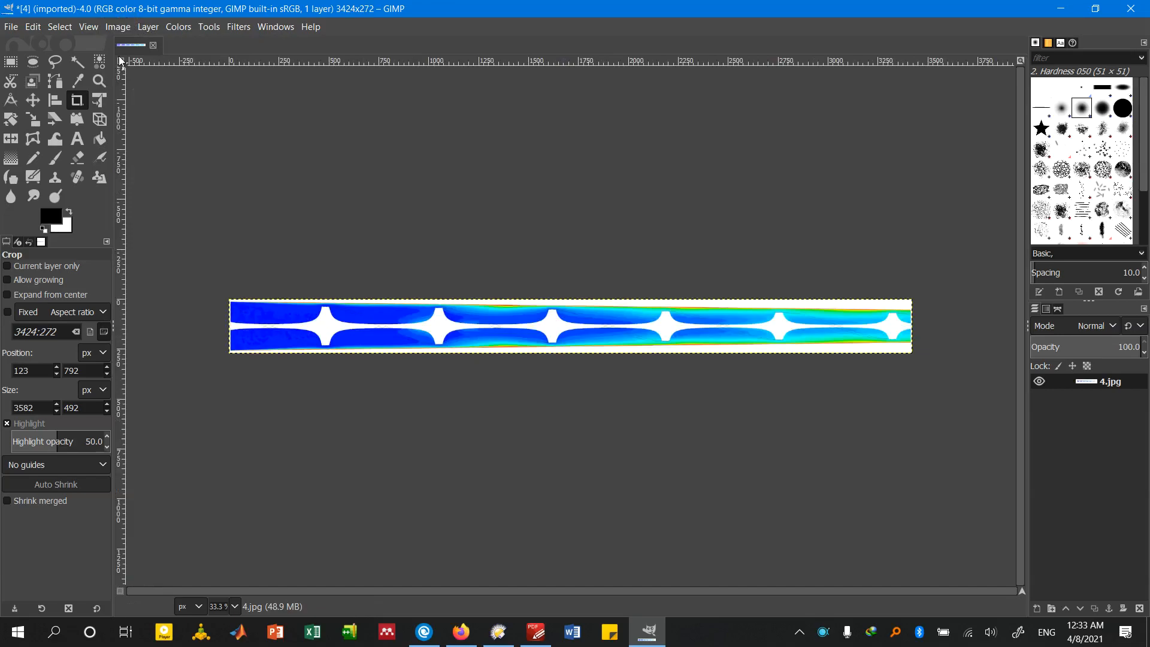
Export the cropped image as 4.jpg into New Folder at JPEG quality 100, replacing the existing file, and repeat the same export once
key("ctrl+shift+e")
key("Return")
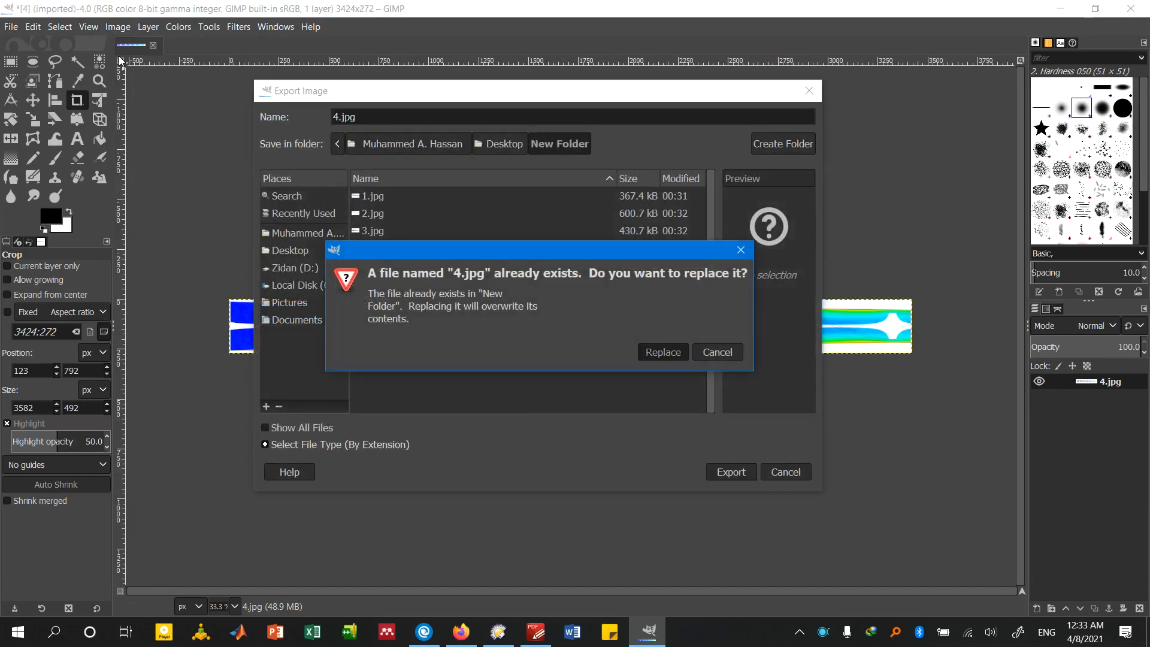
key("Escape")
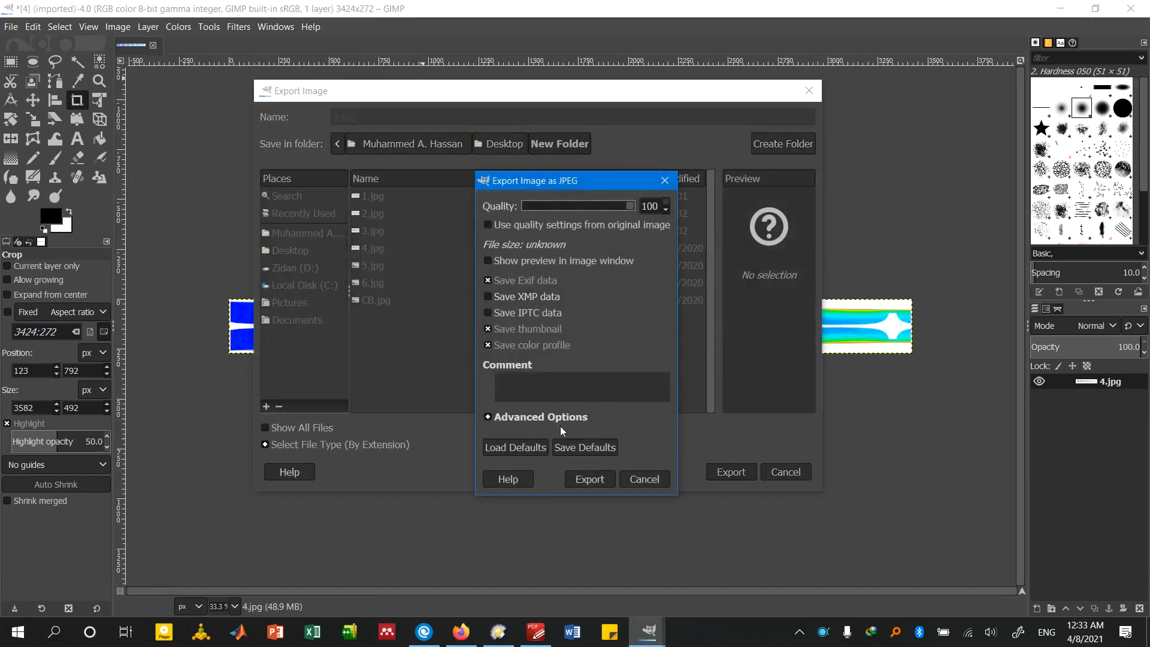
left_click(579, 475)
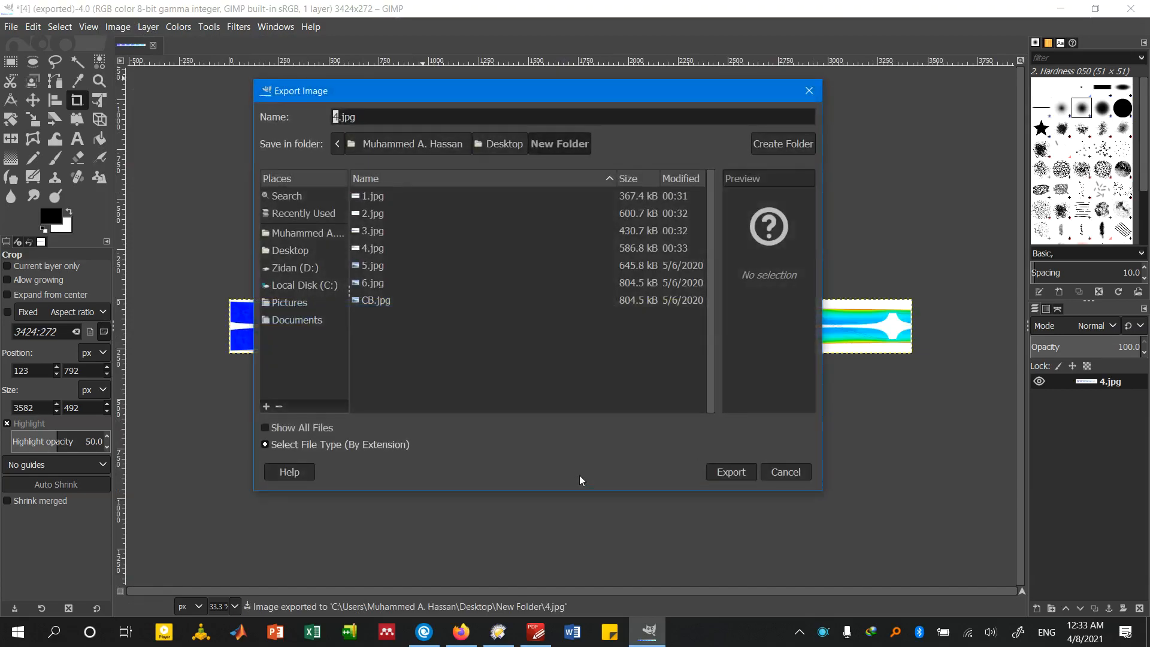
key("Return")
key("Return")
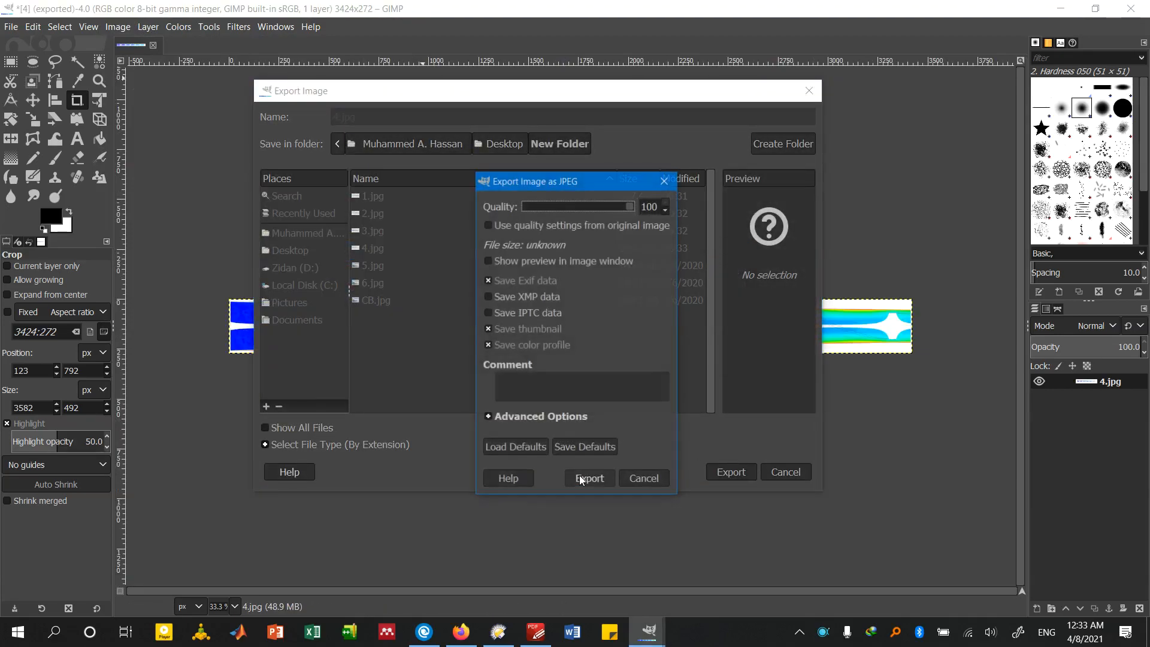
left_click(581, 477)
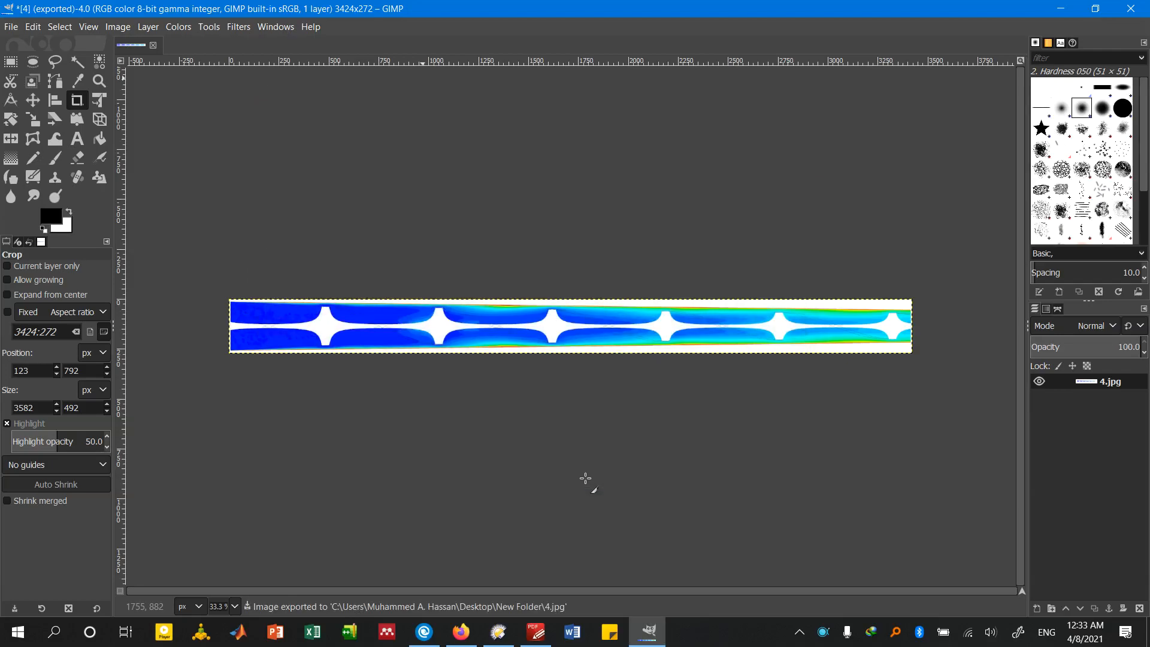
Close the exported 4.jpg without saving its changes, and delete 5.jpg and 6.jpg from New Folder in the file manager
left_click(155, 43)
left_click(584, 417)
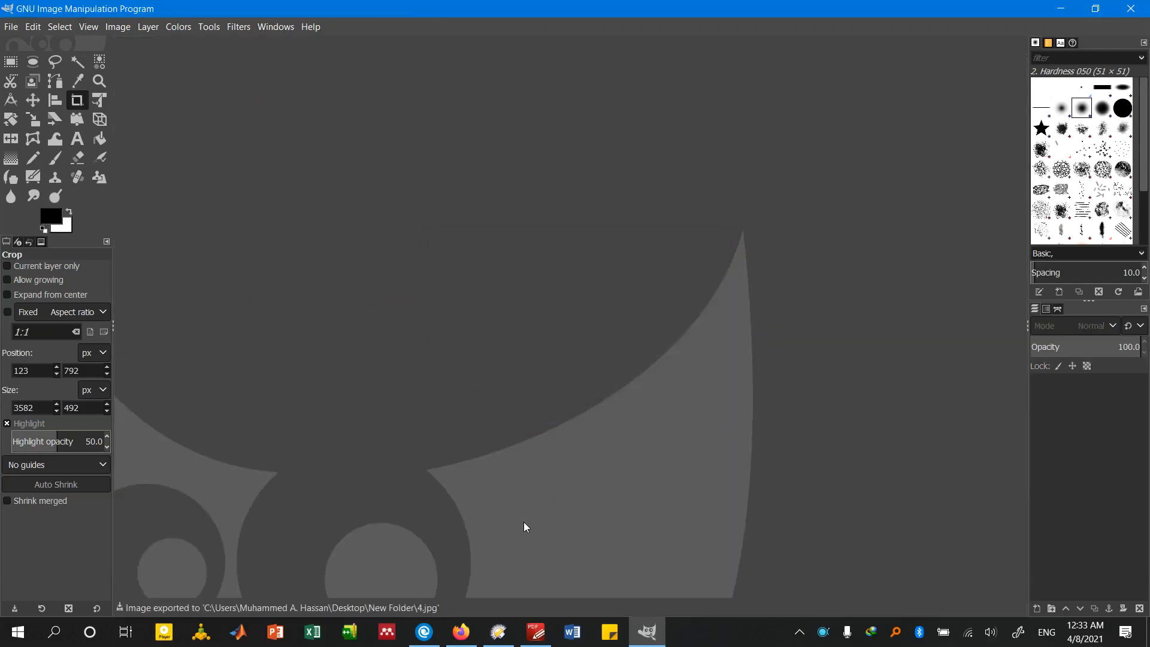
left_click(498, 631)
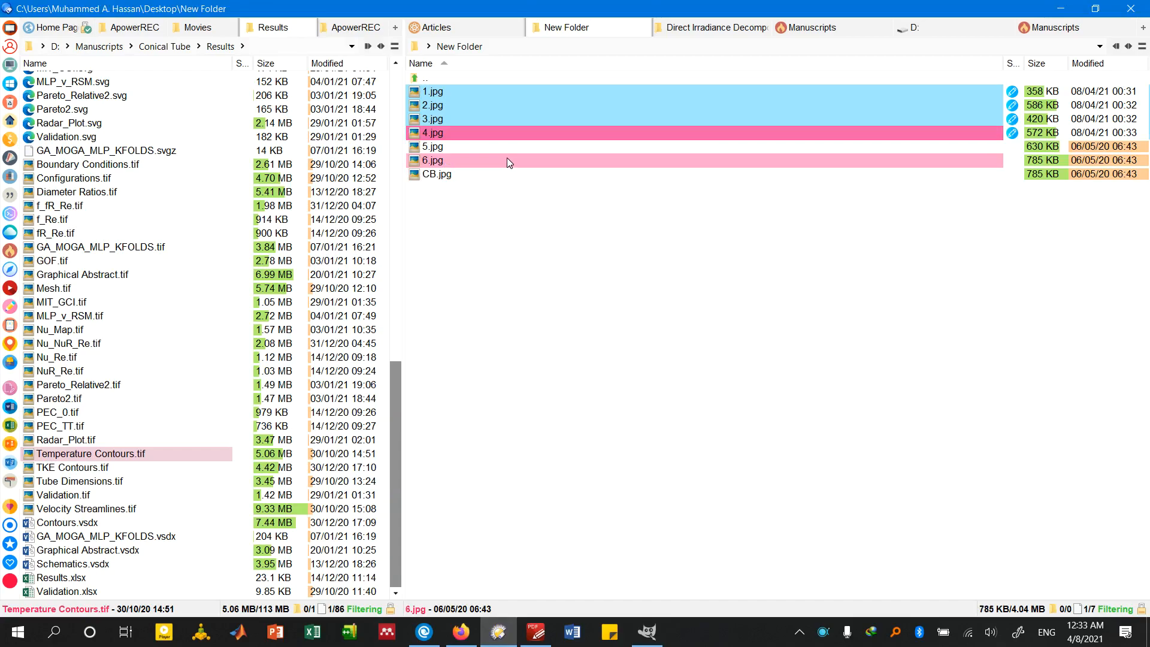
left_click(477, 148, "shift")
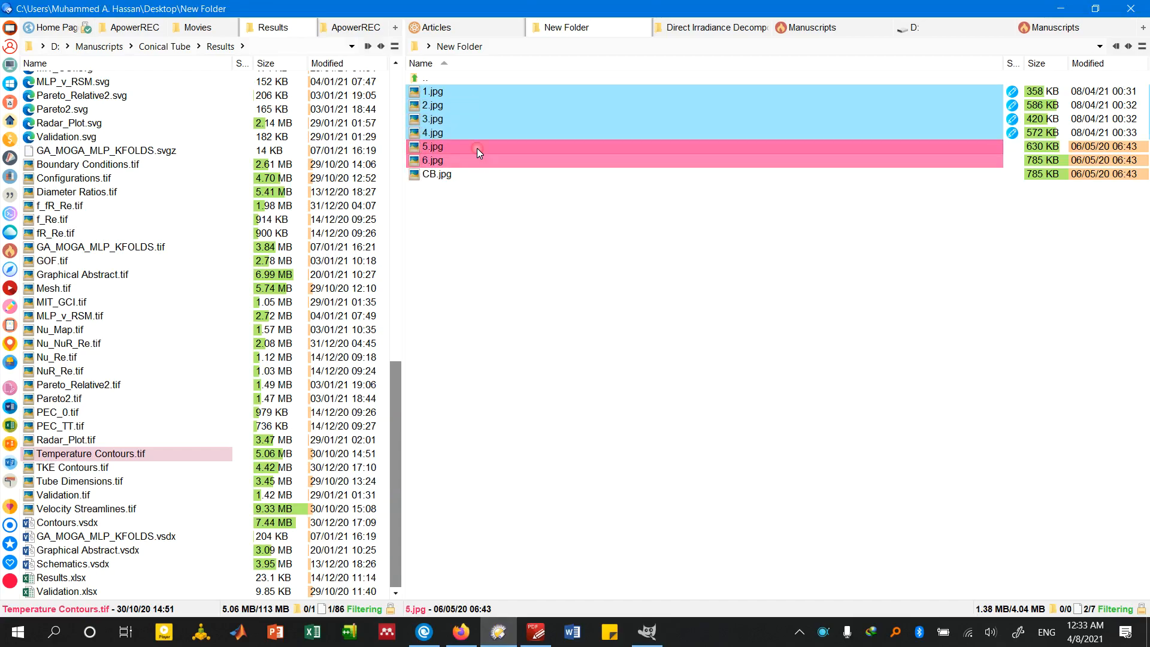
key("Delete")
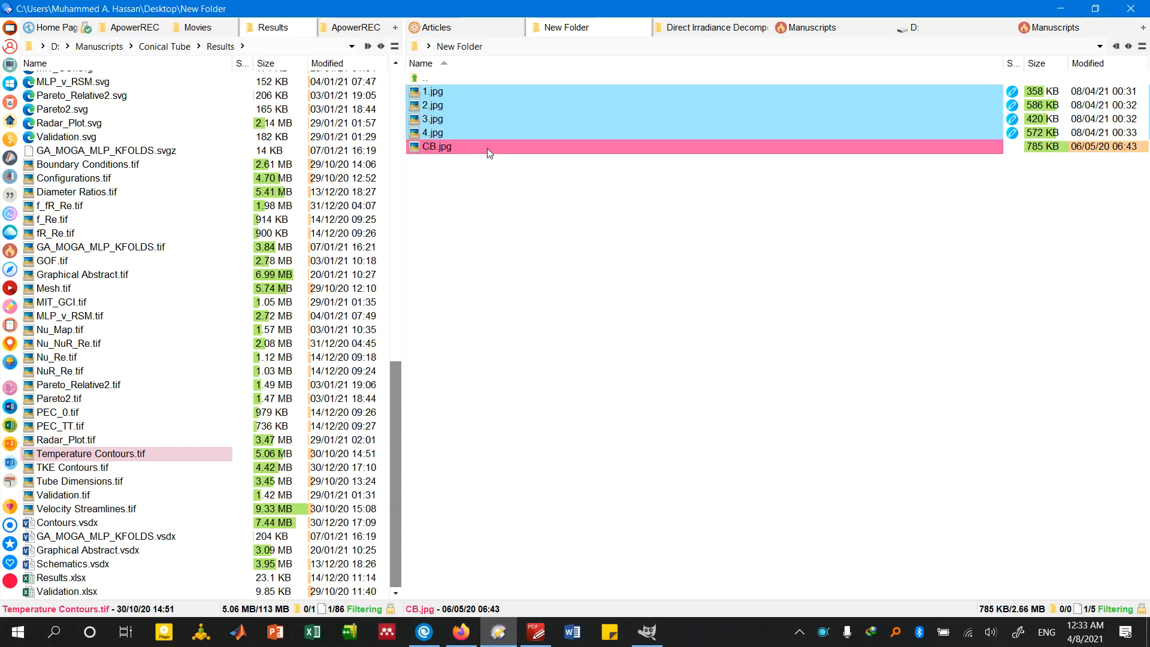
Open CB.jpg in GIMP and crop it around the temperature colour bar to about 1842 × 711 px, trimming the remaining margins with Crop to Content
left_click_drag(490, 153, 411, 352)
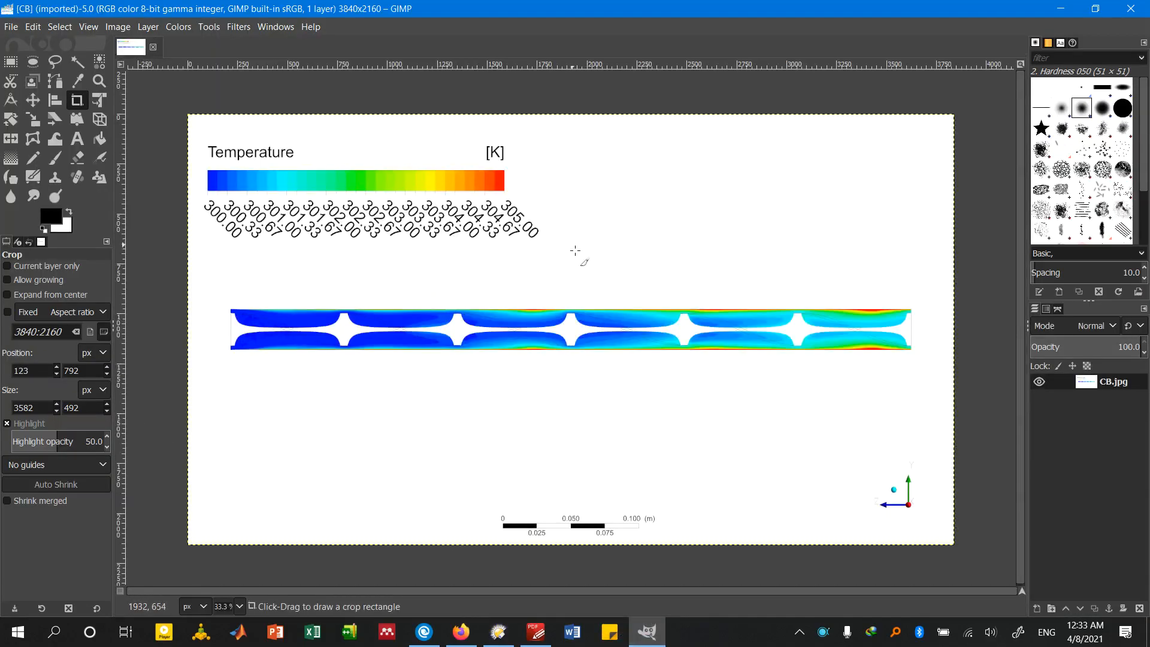
left_click_drag(555, 255, 172, 114)
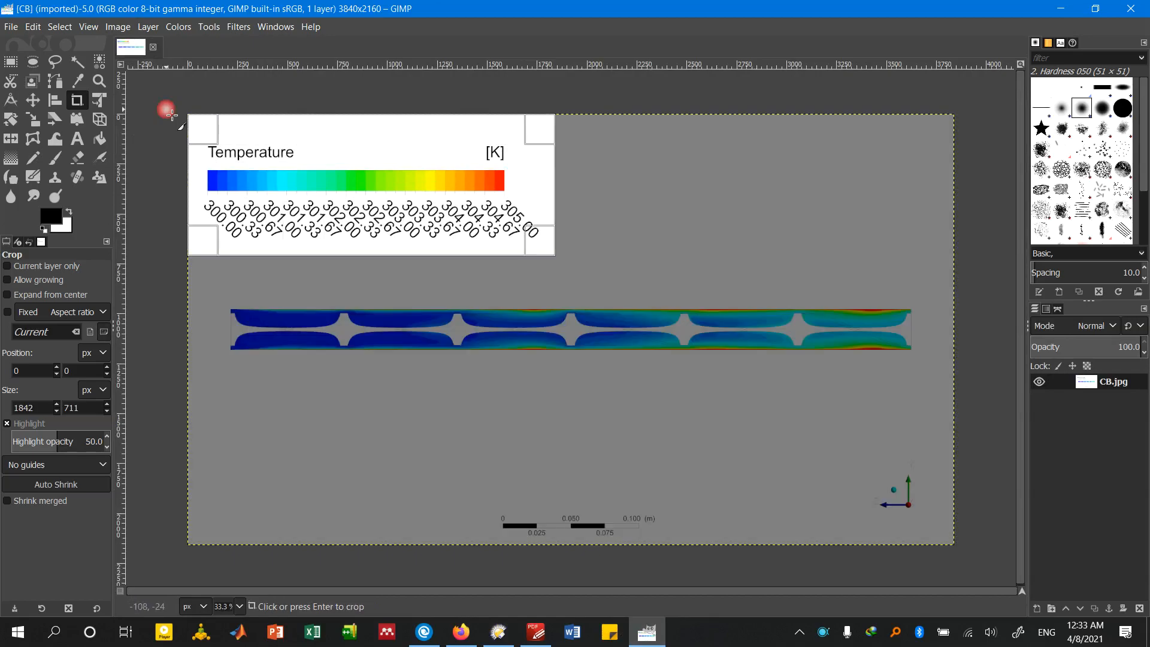
key("Return")
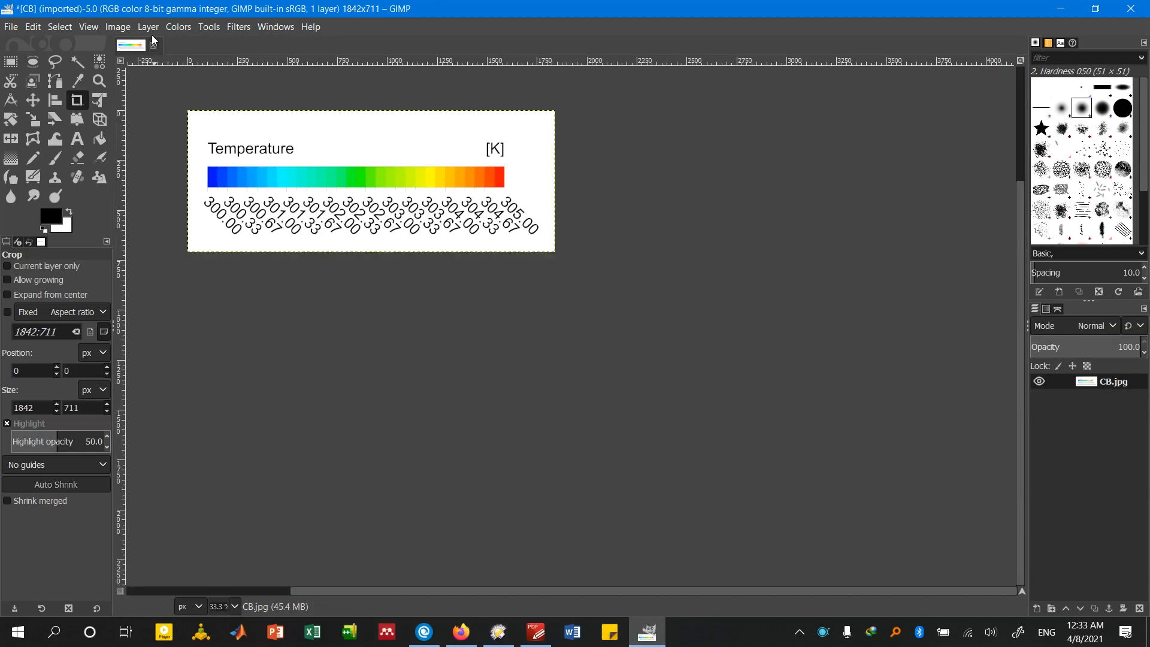
left_click(118, 26)
left_click(159, 185)
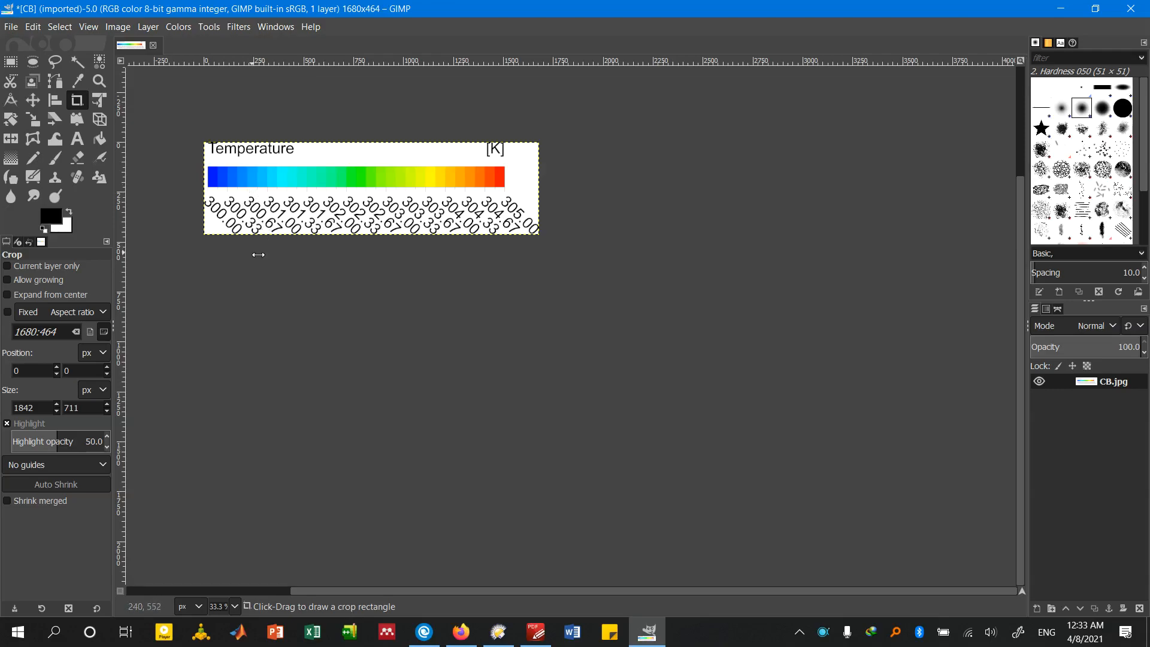
Export the colour bar as CB.jpg into New Folder at JPEG quality 100, replacing the existing file, and close the image without saving its changes
key("ctrl+shift+e")
key("Return")
key("Return")
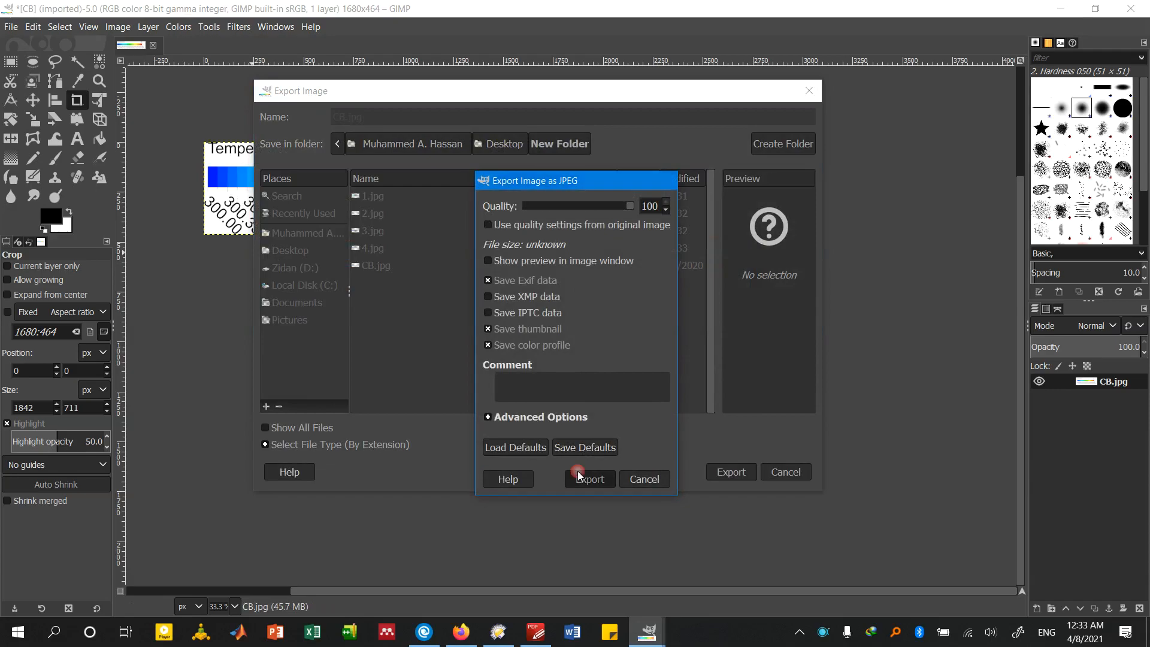
left_click(589, 478)
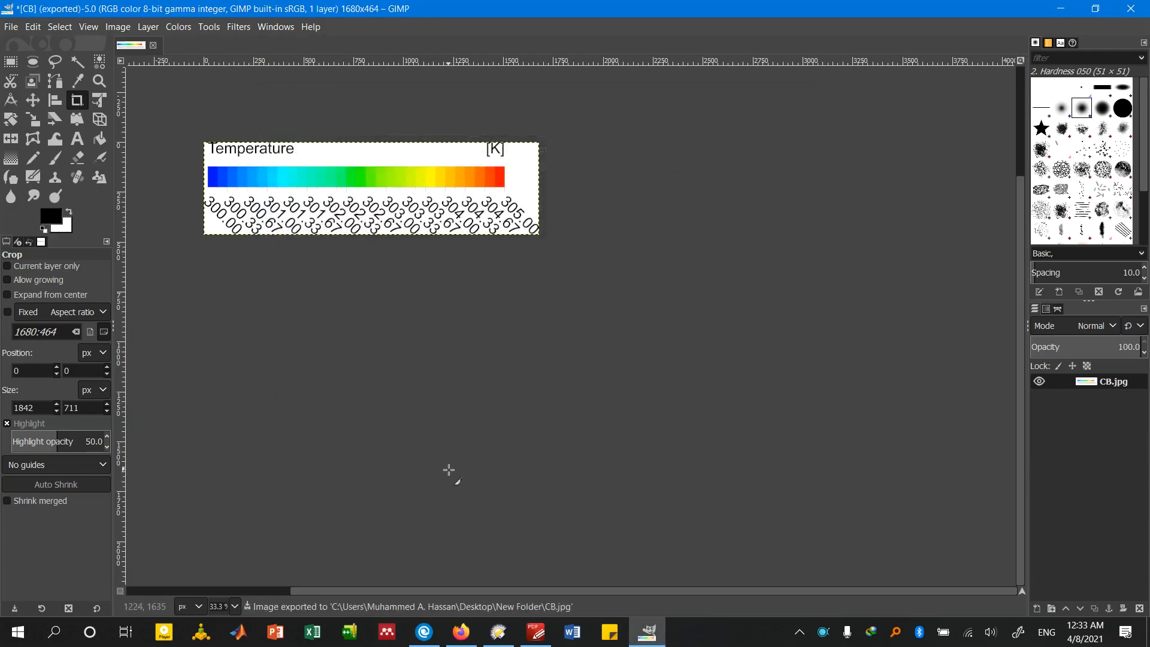
left_click(153, 45)
left_click(570, 412)
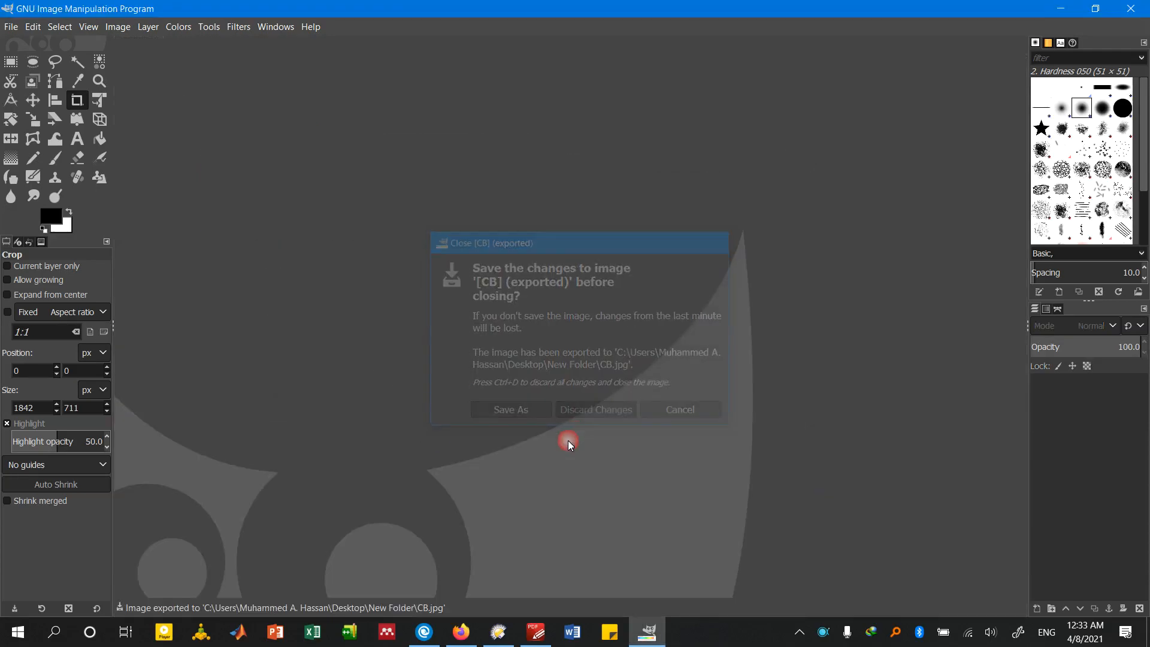
Check the exported images from 1.jpg through CB.jpg one after another in the photo viewer, and close it
left_click(498, 631)
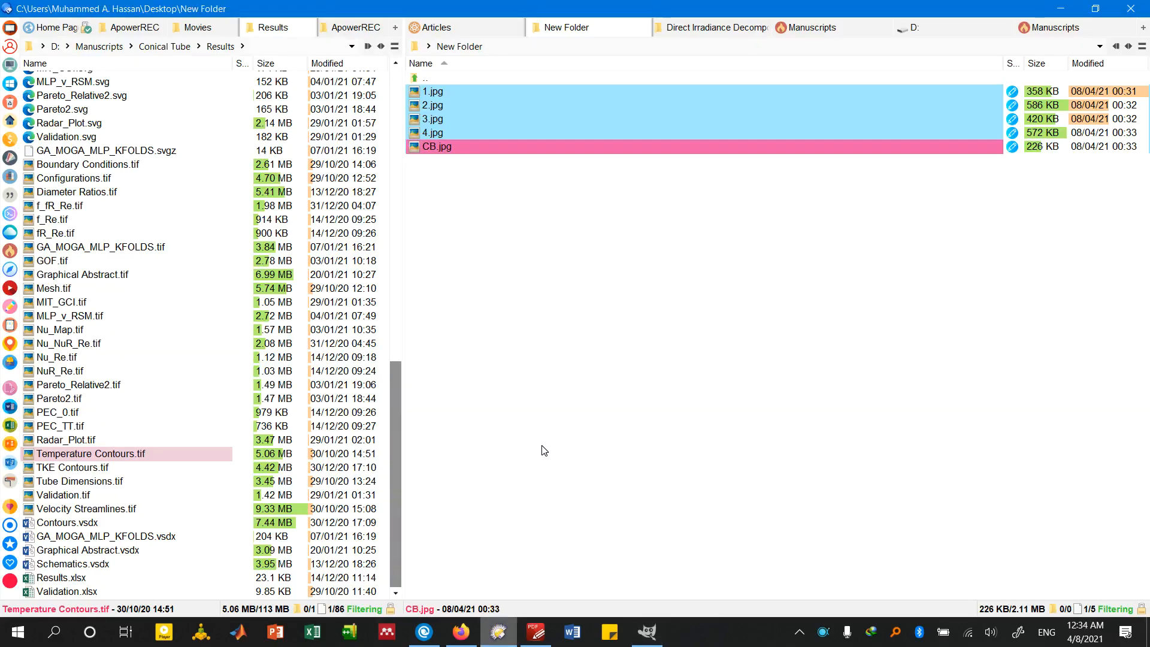
key("Up")
key("Up")
key("Up")
key("Up")
key("Return")
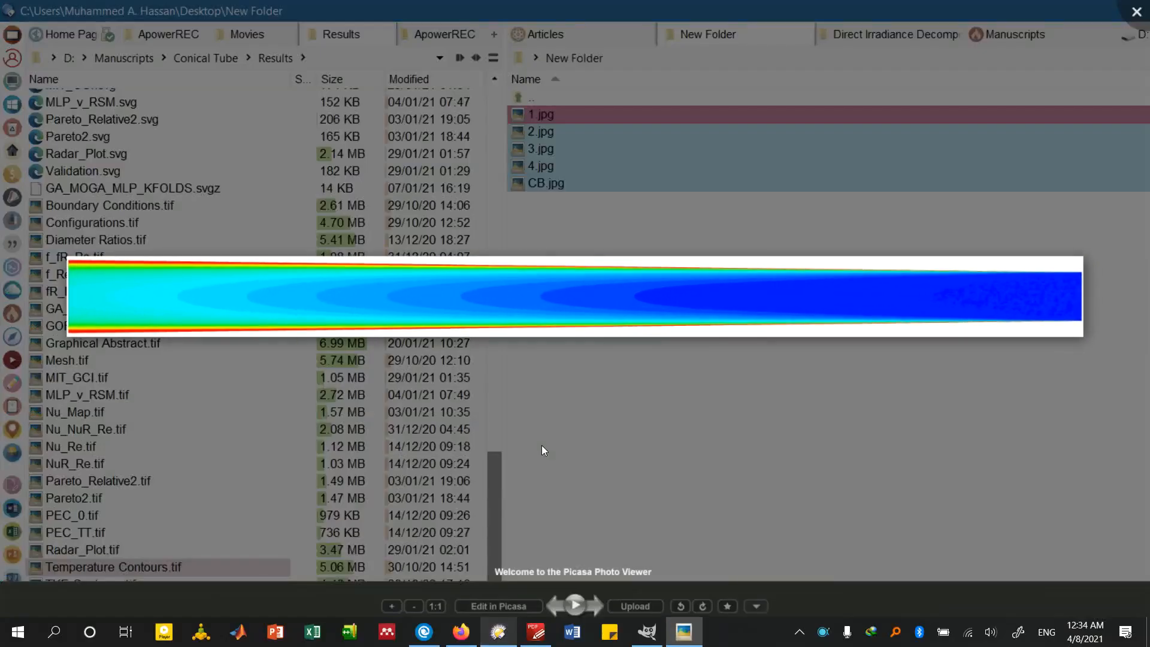
key("Right")
key("Right")
key("Right")
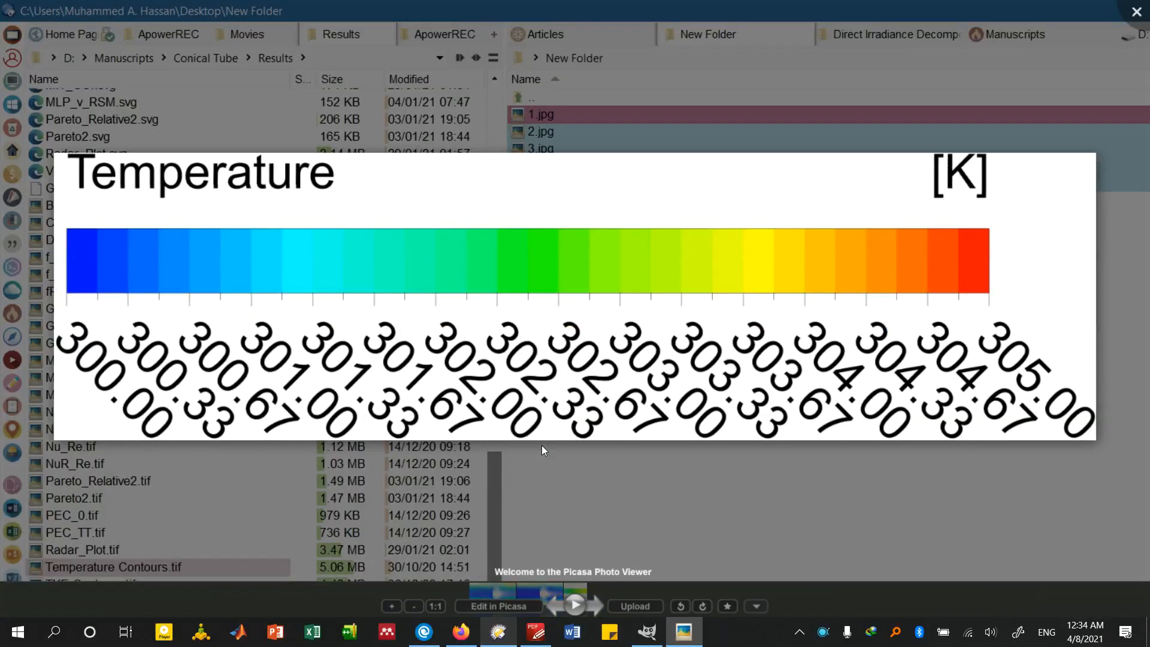
key("Escape")
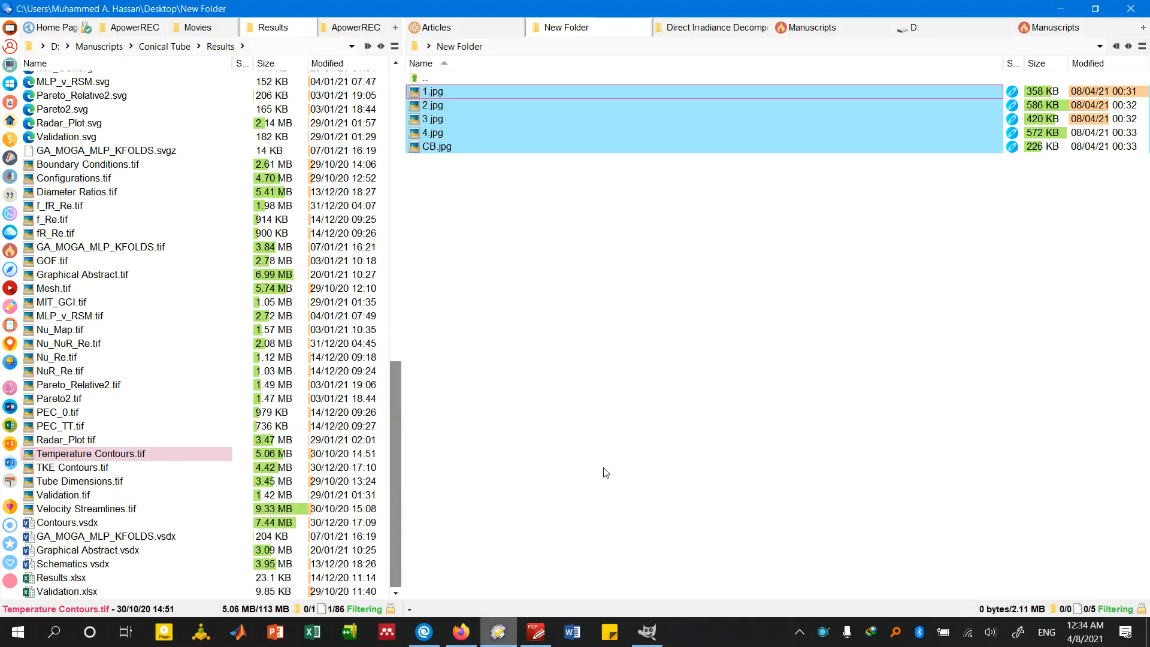
Create a new blank image of 10000 × 10000 px in GIMP, accepting the large image size
left_click(652, 631)
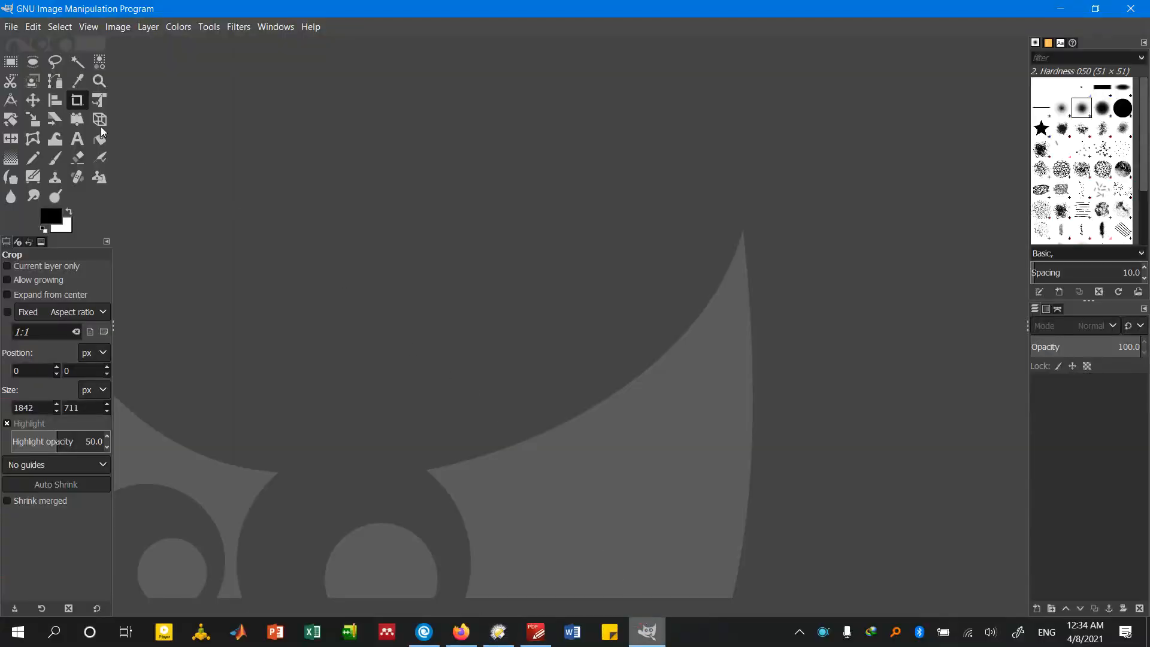
left_click(10, 27)
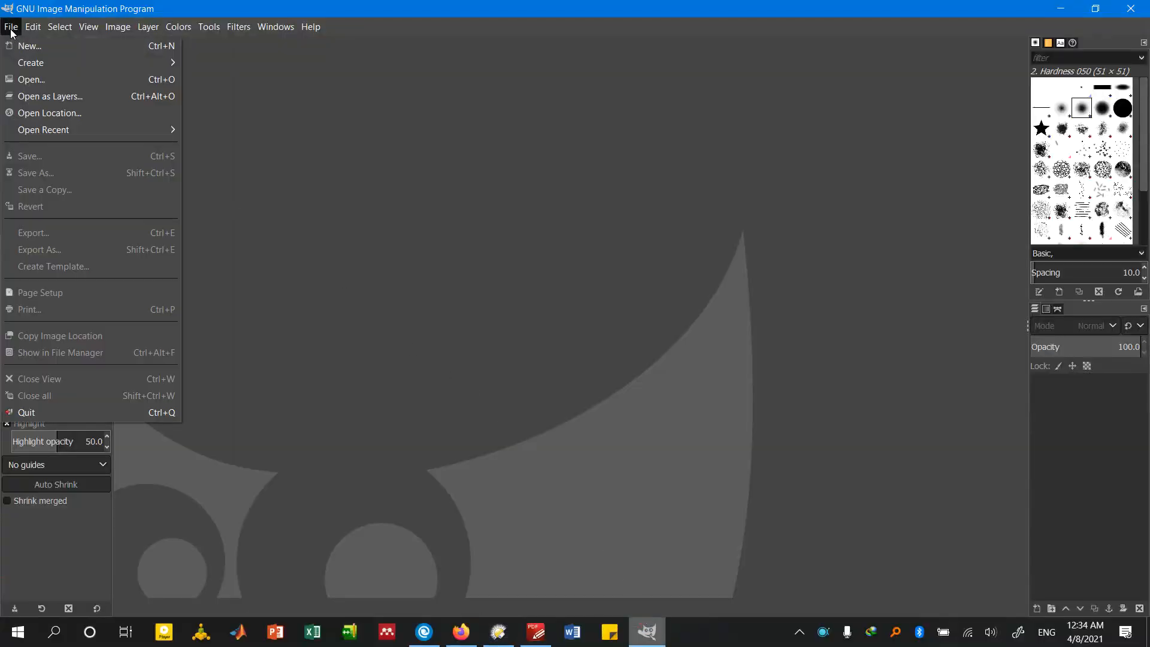
left_click(47, 45)
left_click_drag(142, 25, 468, 110)
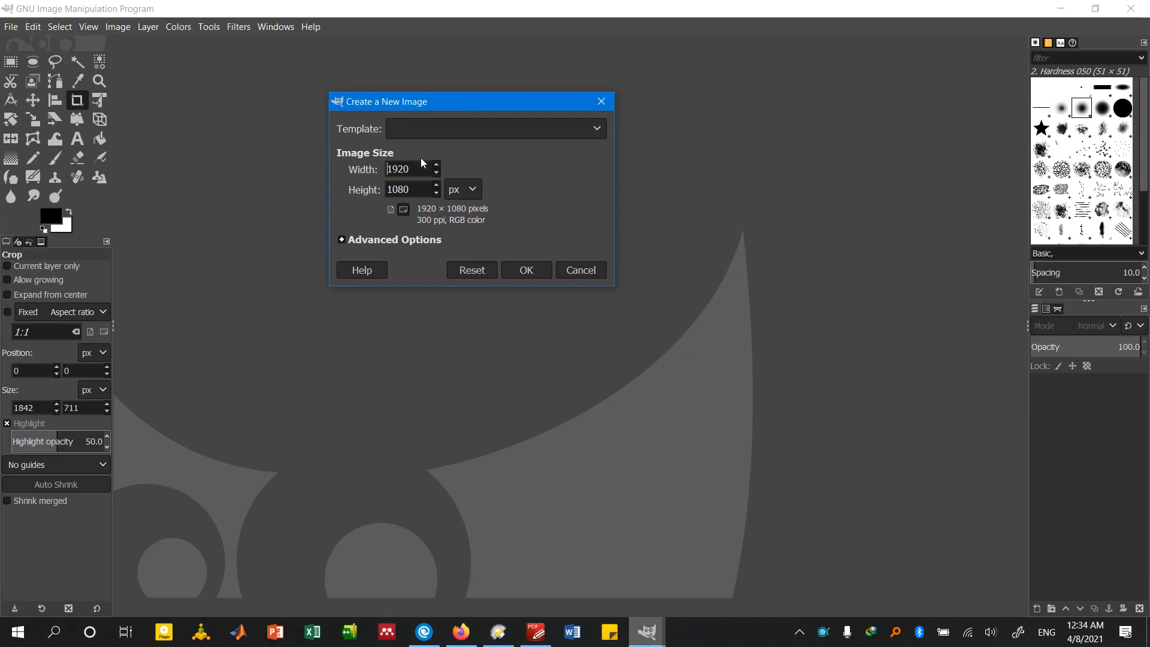
double_click(422, 172)
type("10000")
left_click(412, 191)
left_click_drag(415, 195, 373, 192)
type("10000")
left_click(540, 267)
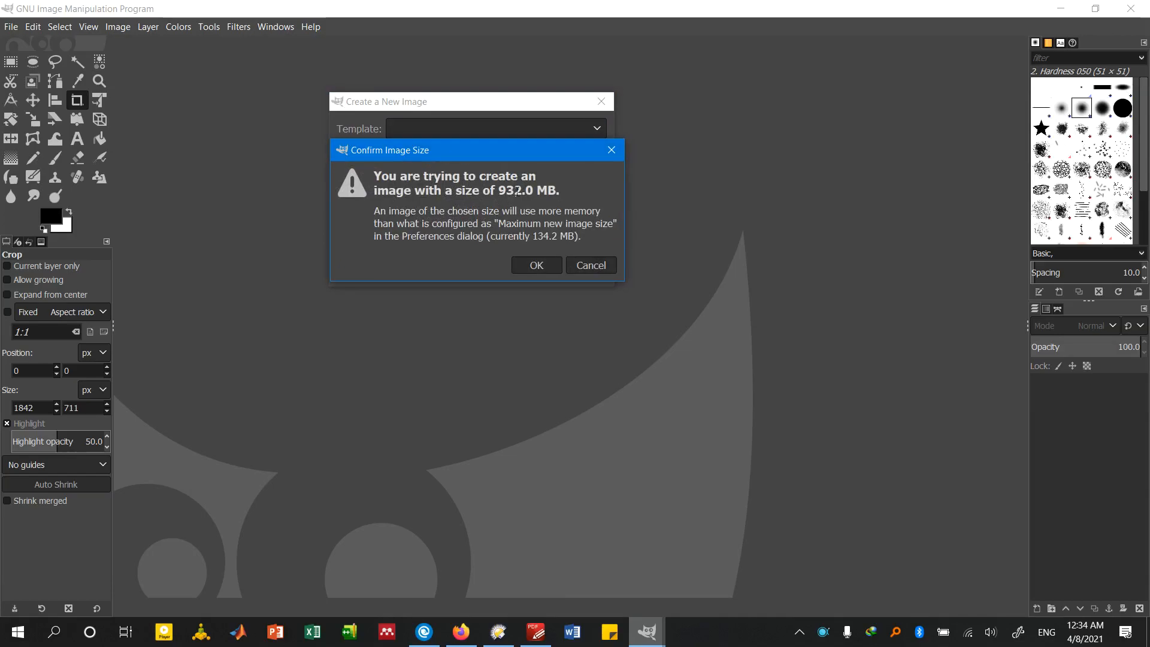
left_click(536, 267)
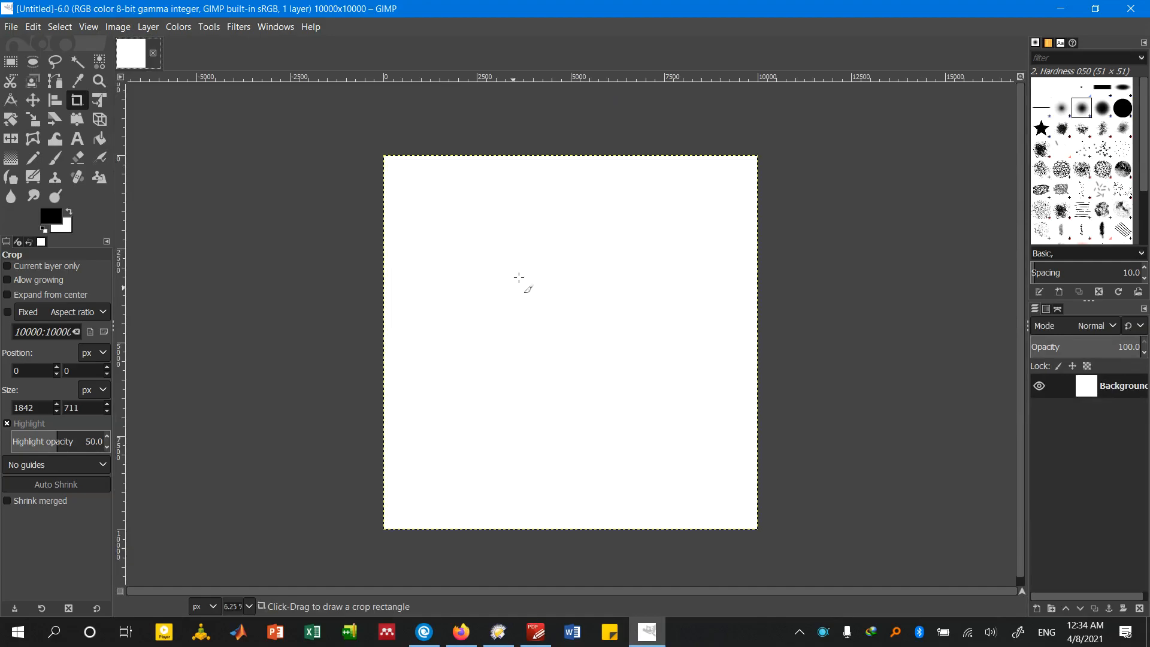
Add 1.jpg from New Folder to the blank image as a layer and place it in the upper middle of the canvas with the Move tool
scroll(593, 251, "up", 1)
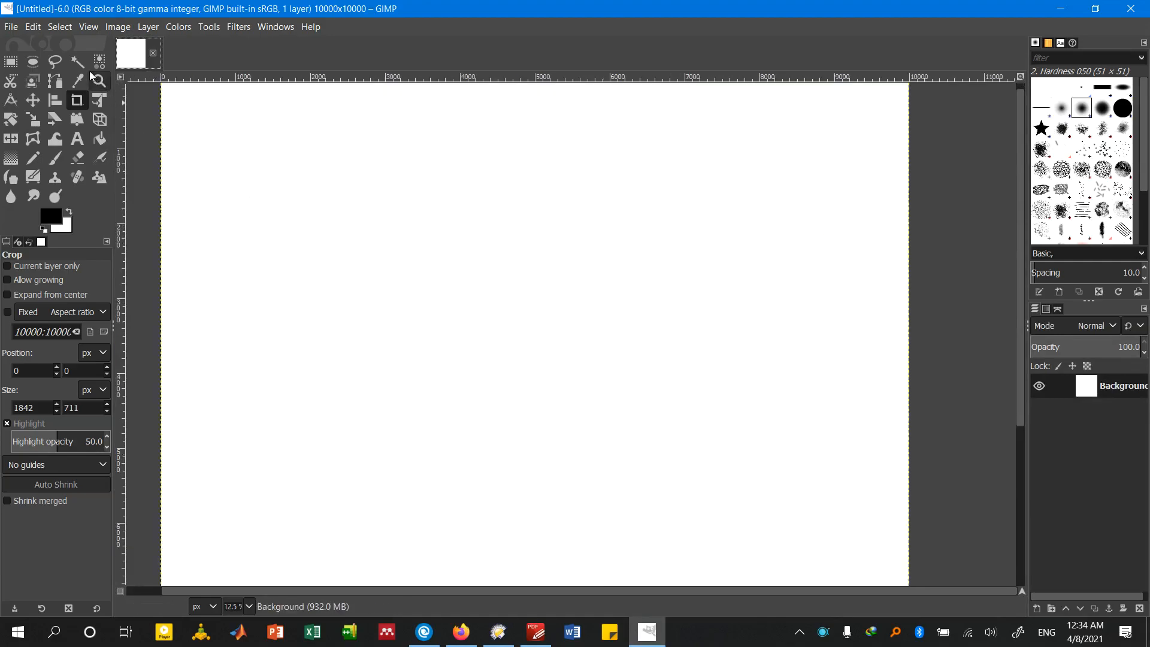
left_click(34, 118)
left_click(31, 102)
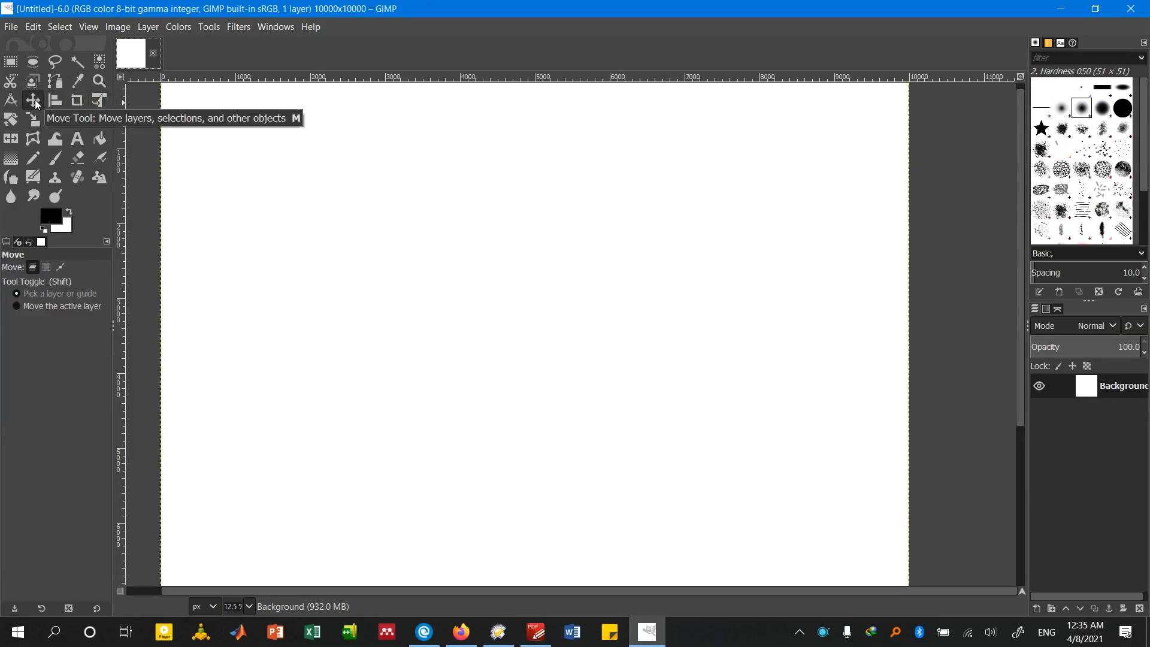
left_click(498, 630)
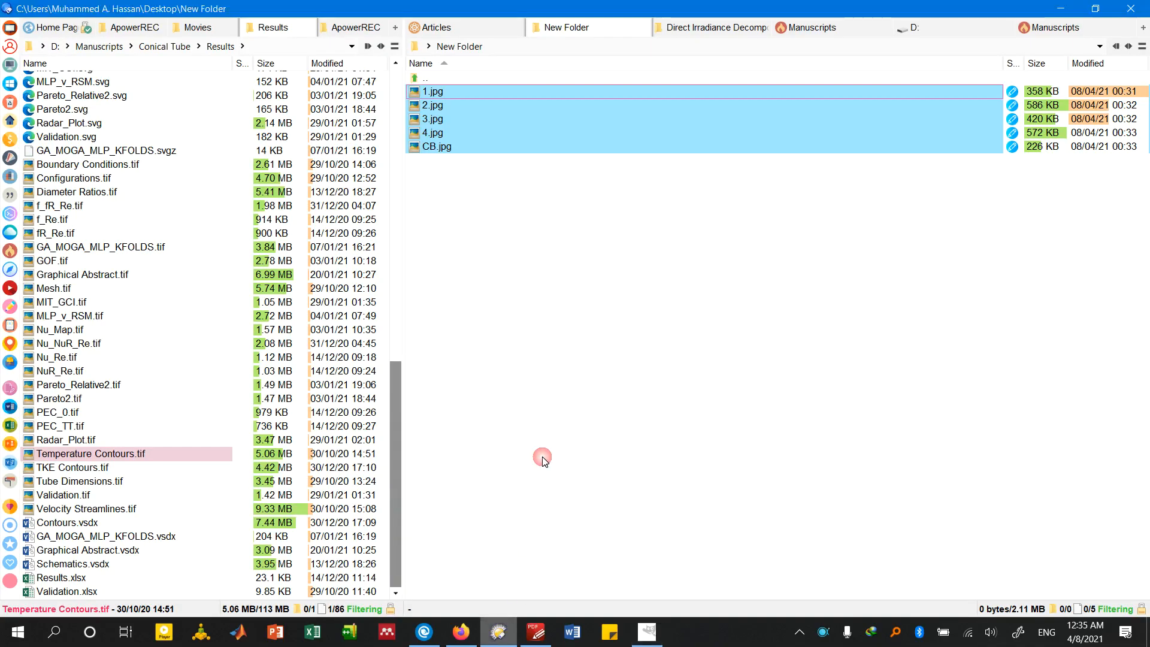
left_click_drag(461, 92, 452, 332)
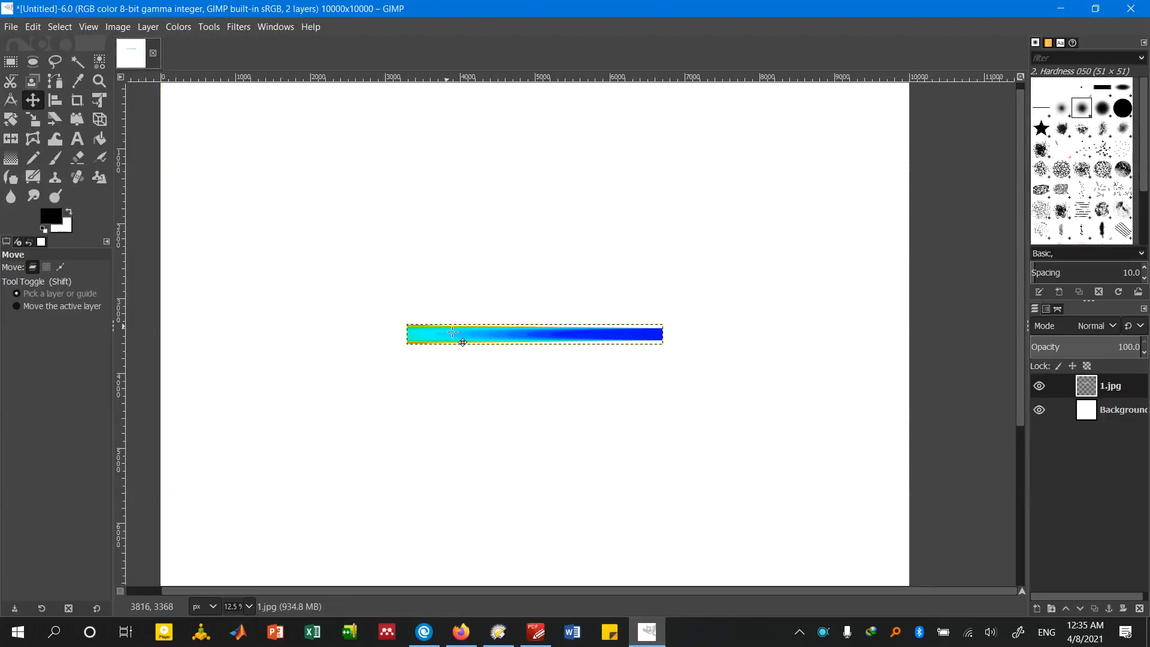
scroll(466, 345, "up", 2)
scroll(466, 345, "down", 2)
left_click_drag(502, 334, 488, 234)
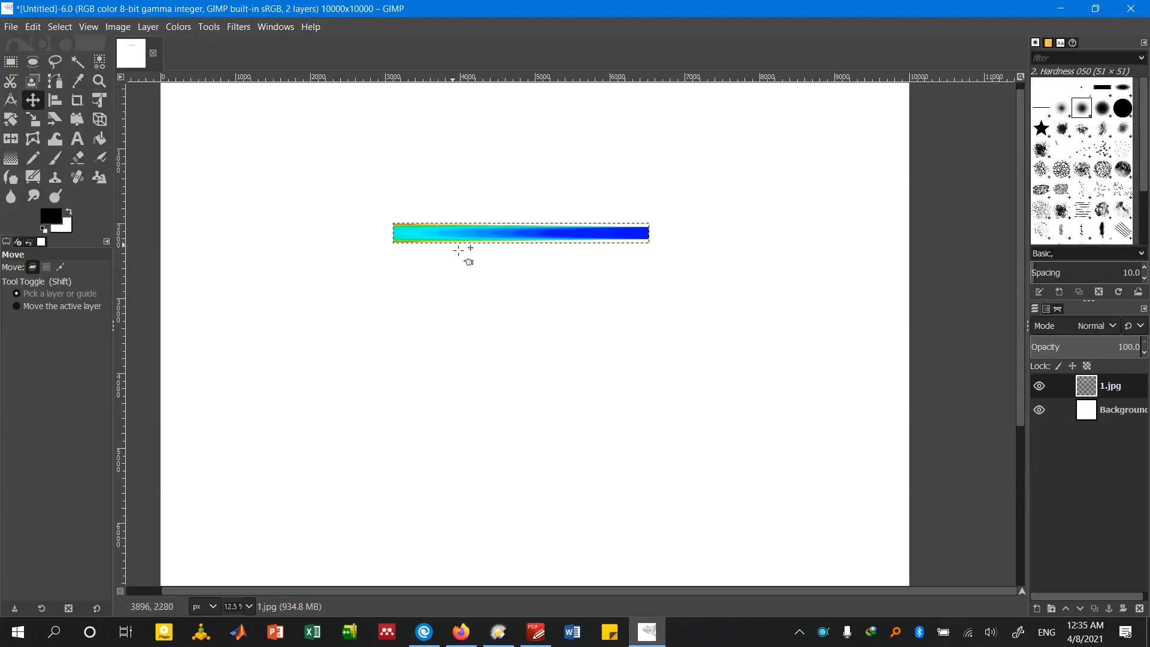
scroll(465, 203, "up", 1)
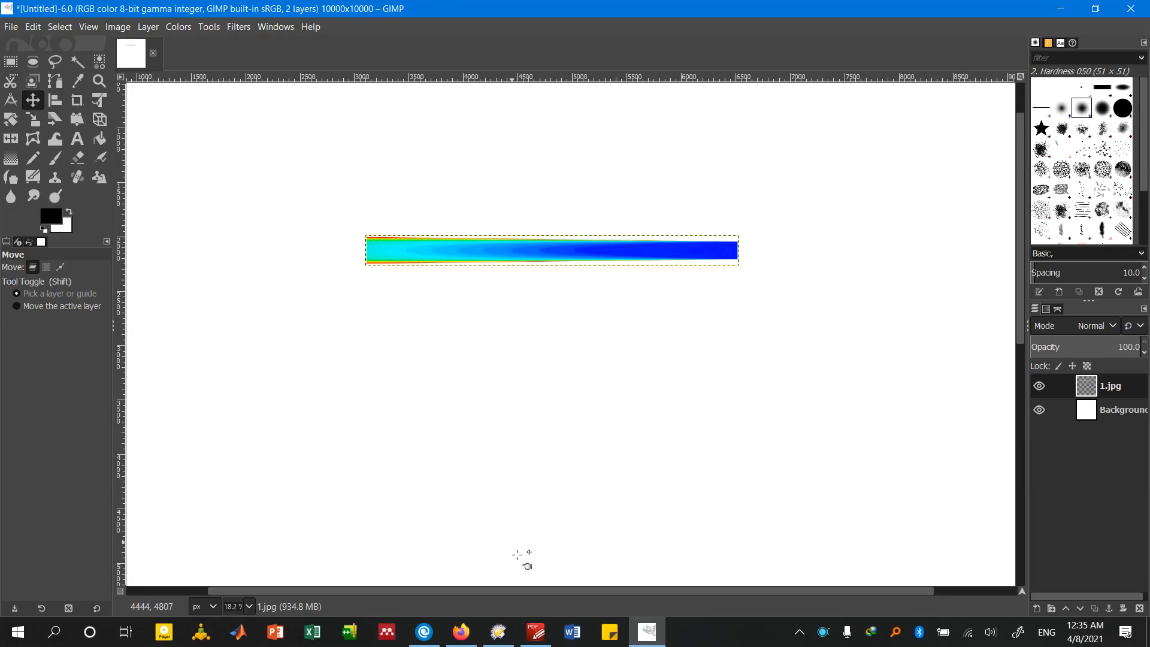
Add 2.jpg, 3.jpg and 4.jpg as layers and stack them in order below the first contour, aligned with its left edge
left_click(498, 630)
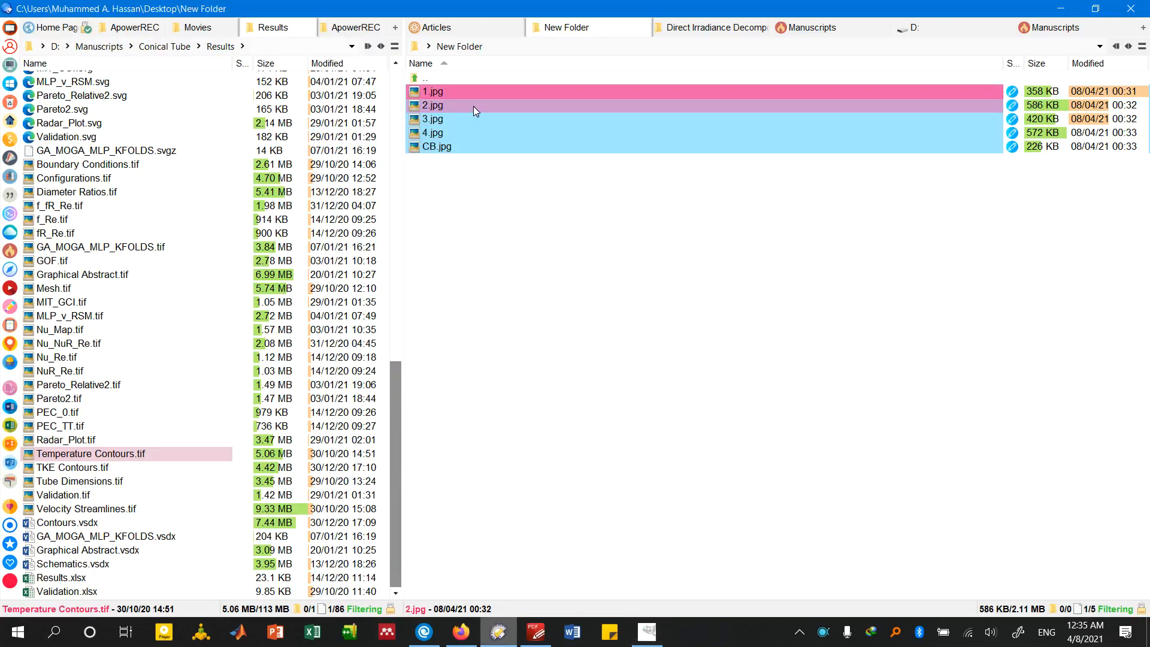
left_click_drag(473, 106, 462, 312)
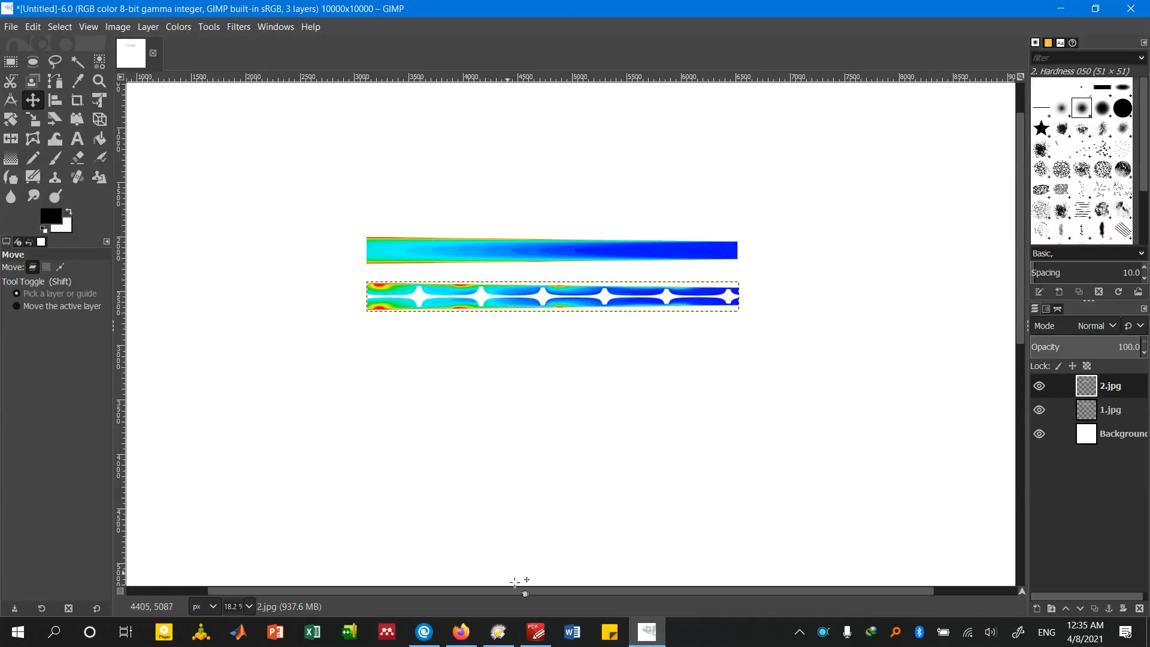
left_click(505, 631)
left_click_drag(486, 115, 470, 359)
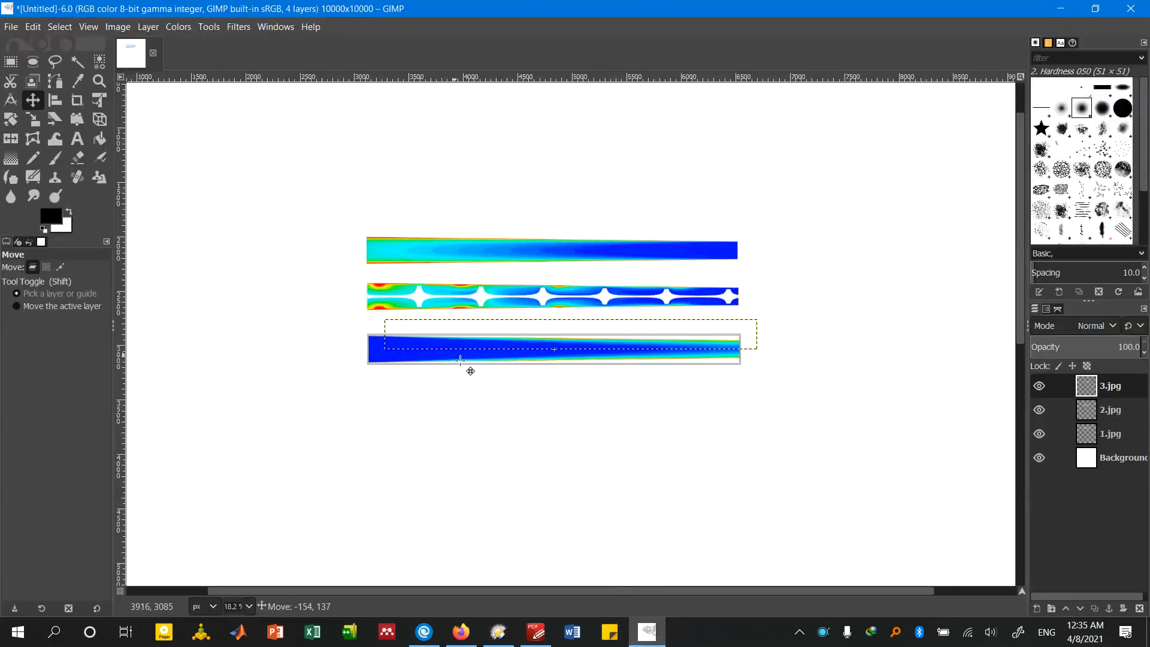
left_click(498, 631)
left_click_drag(457, 132, 503, 418)
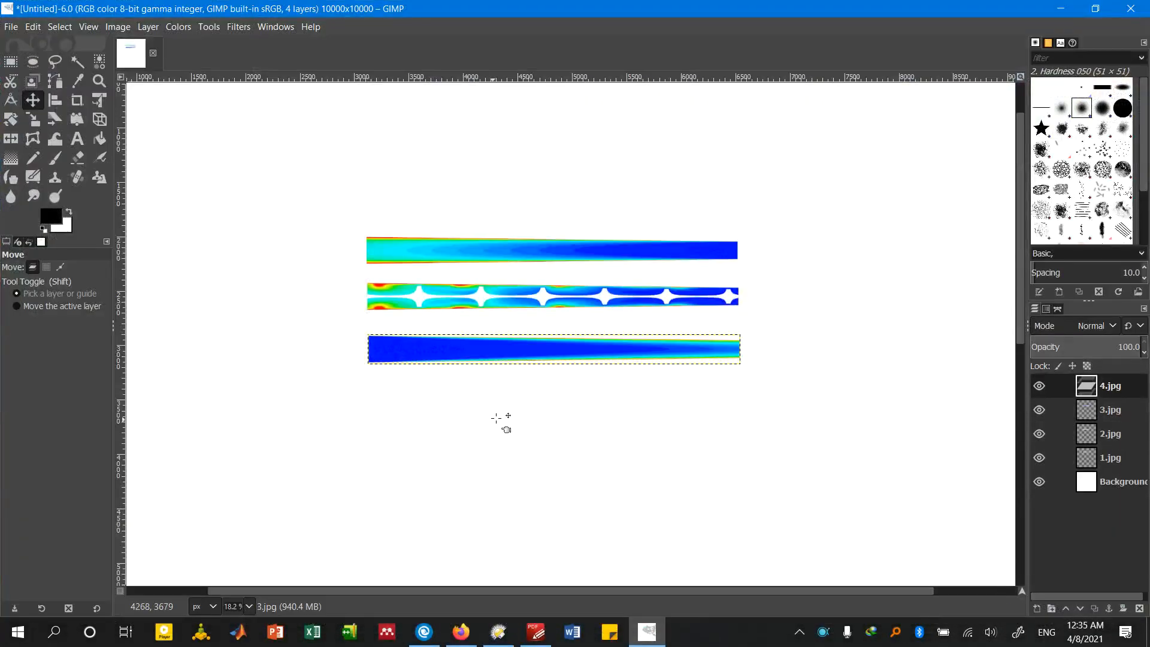
left_click_drag(501, 346, 484, 415)
Add CB.jpg as a layer and move the temperature colour bar above the stack of contours
left_click(498, 631)
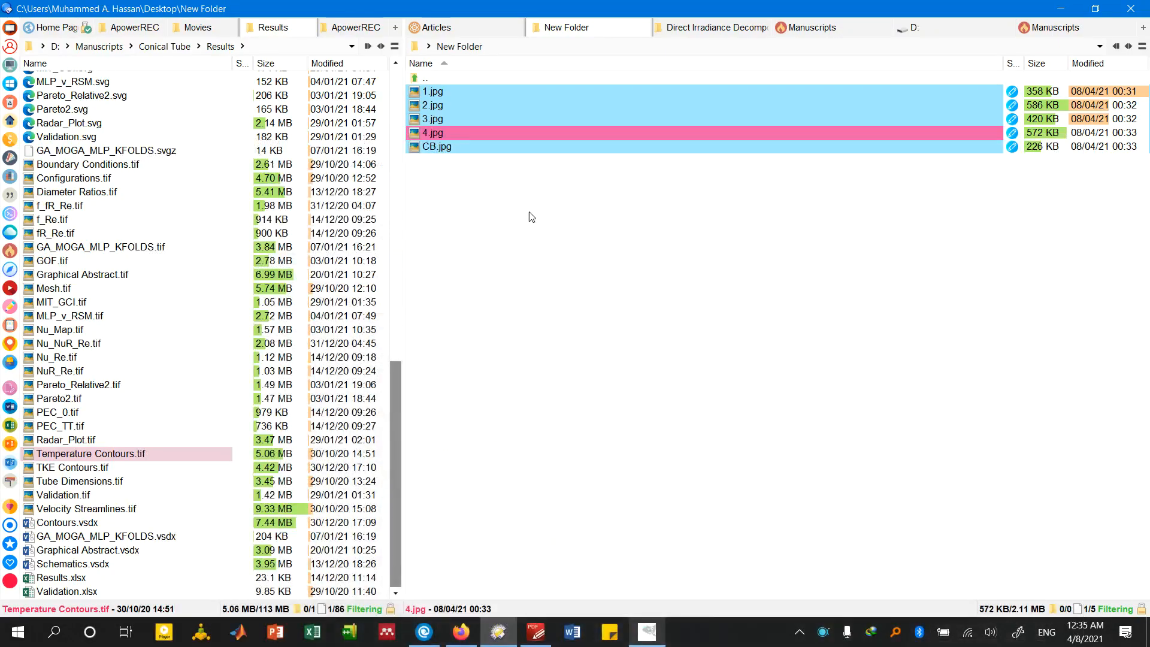
left_click_drag(486, 149, 563, 539)
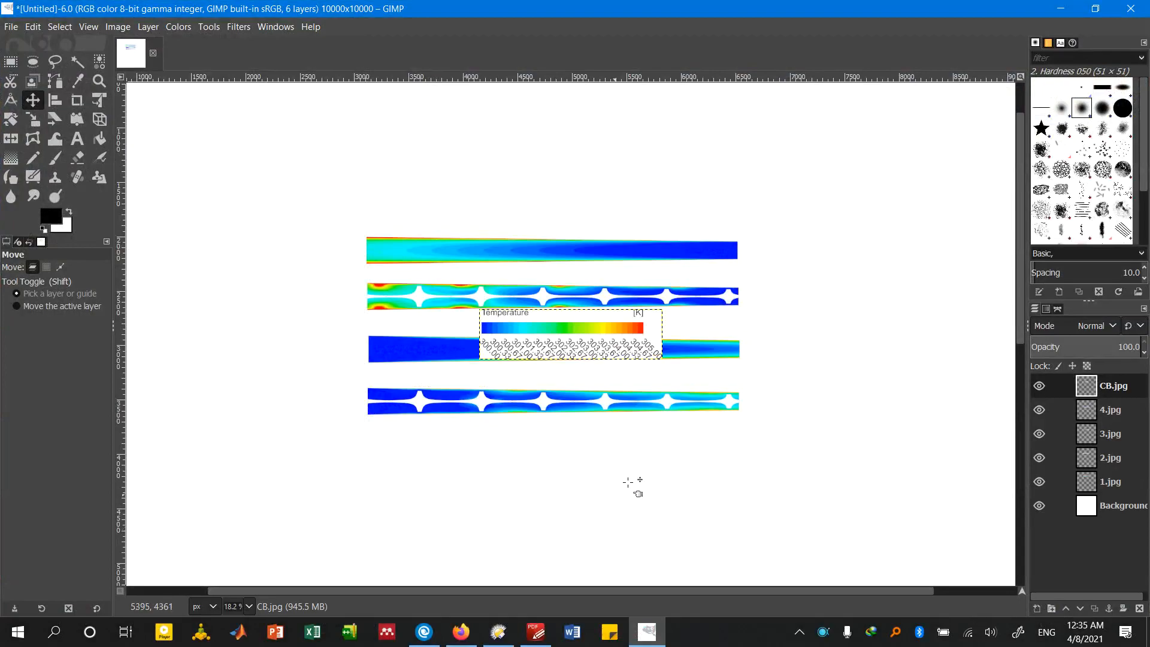
left_click_drag(586, 349, 538, 197)
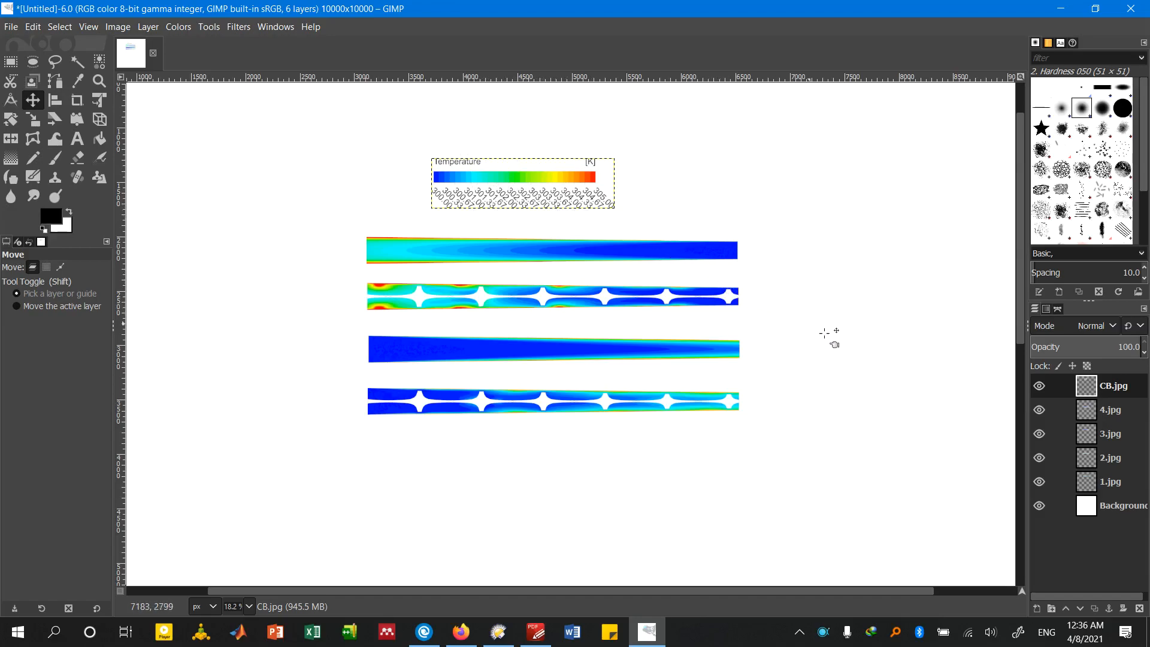
Select the layers 4.jpg, 3.jpg, 2.jpg and 1.jpg in turn to check which contour each one holds
left_click(1112, 413)
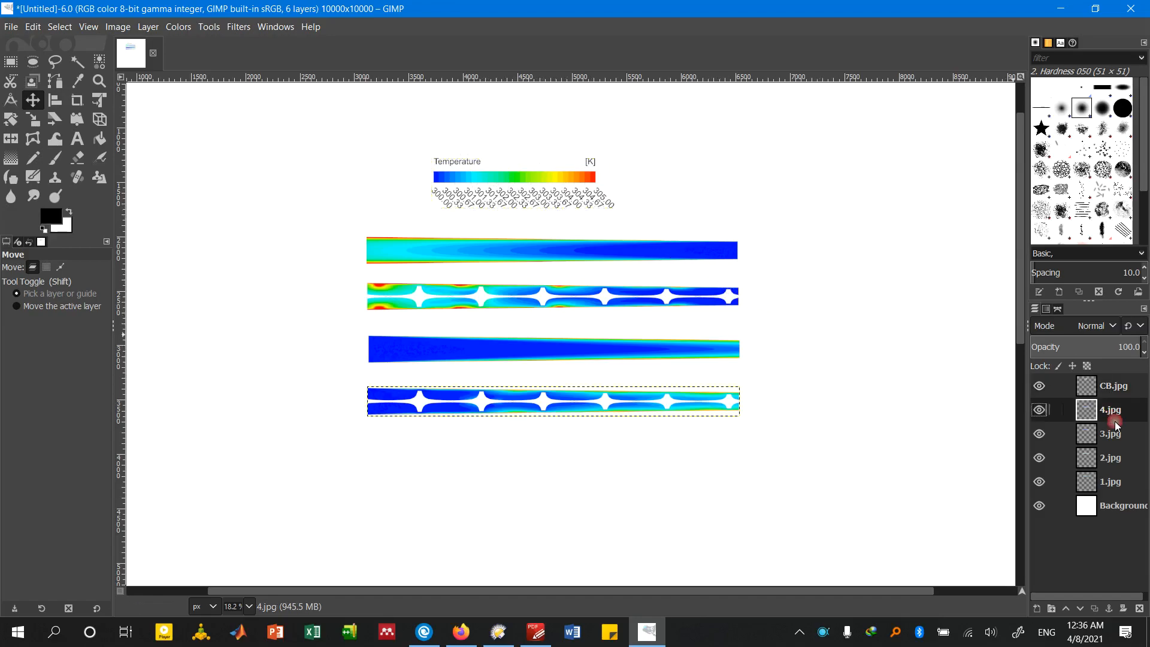
left_click(1121, 441)
left_click(1119, 458)
left_click(1116, 476)
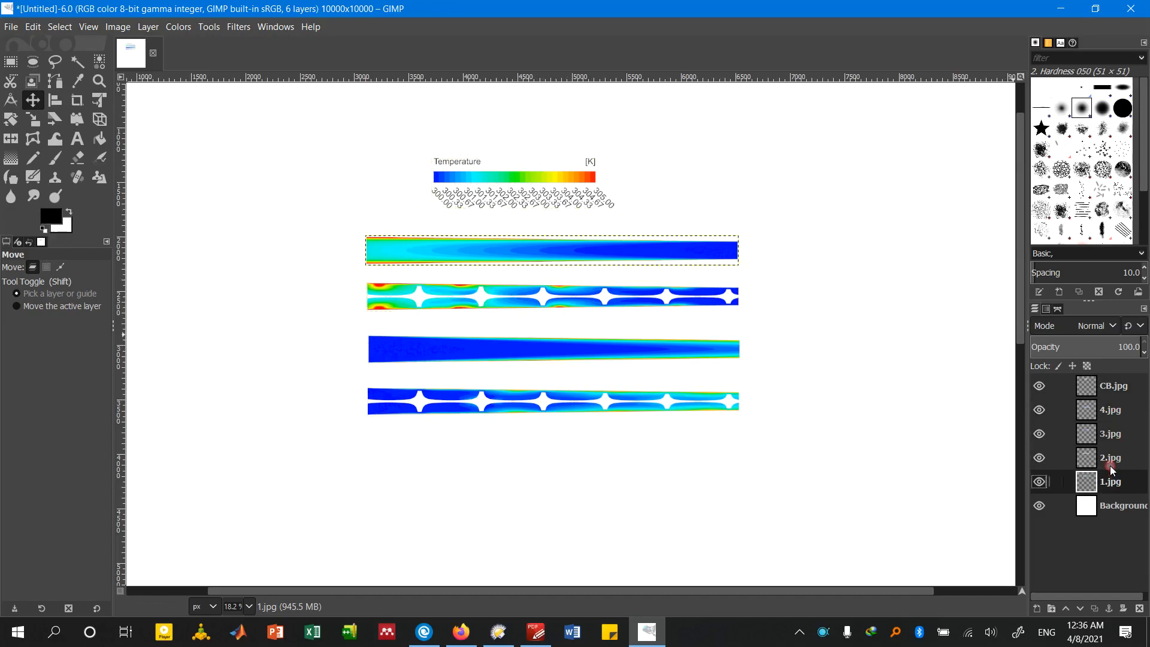
Scale the CB.jpg colour bar layer to 1687 × 466 px with cubic interpolation
left_click(1109, 386)
right_click(1108, 386)
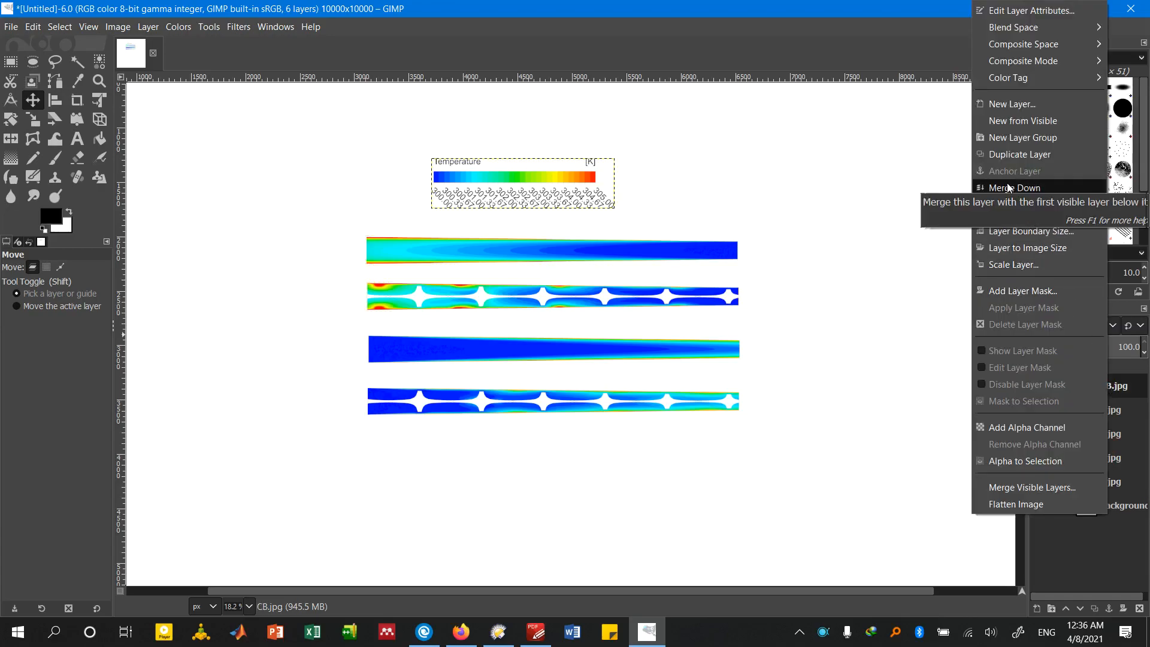
left_click(1015, 264)
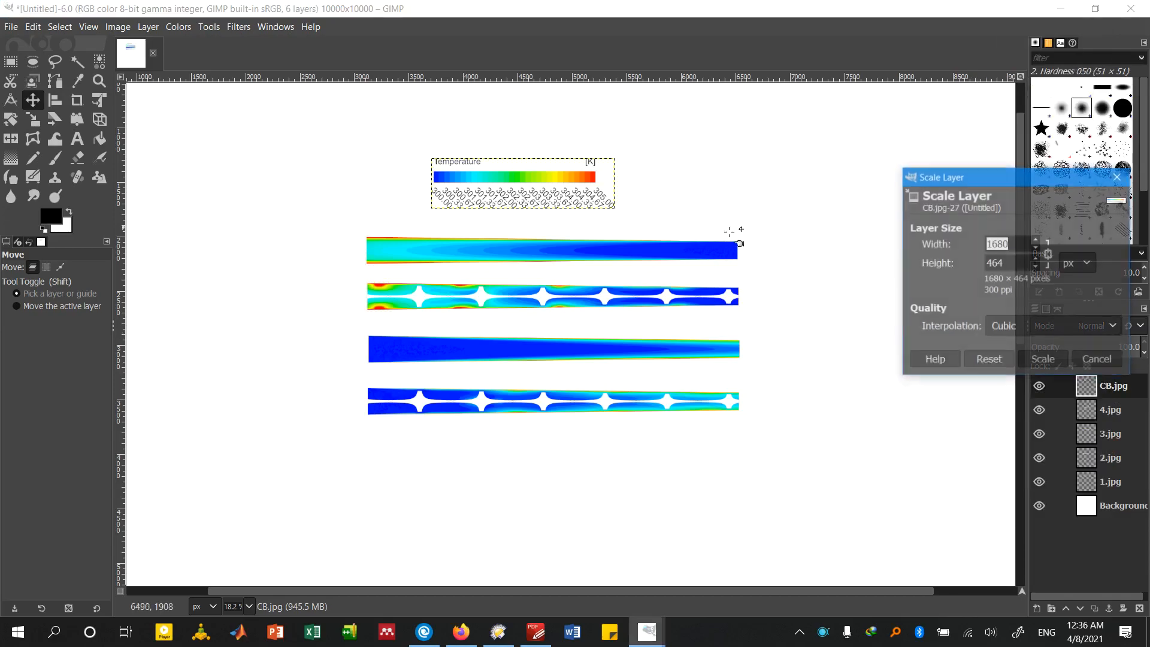
left_click_drag(955, 176, 829, 186)
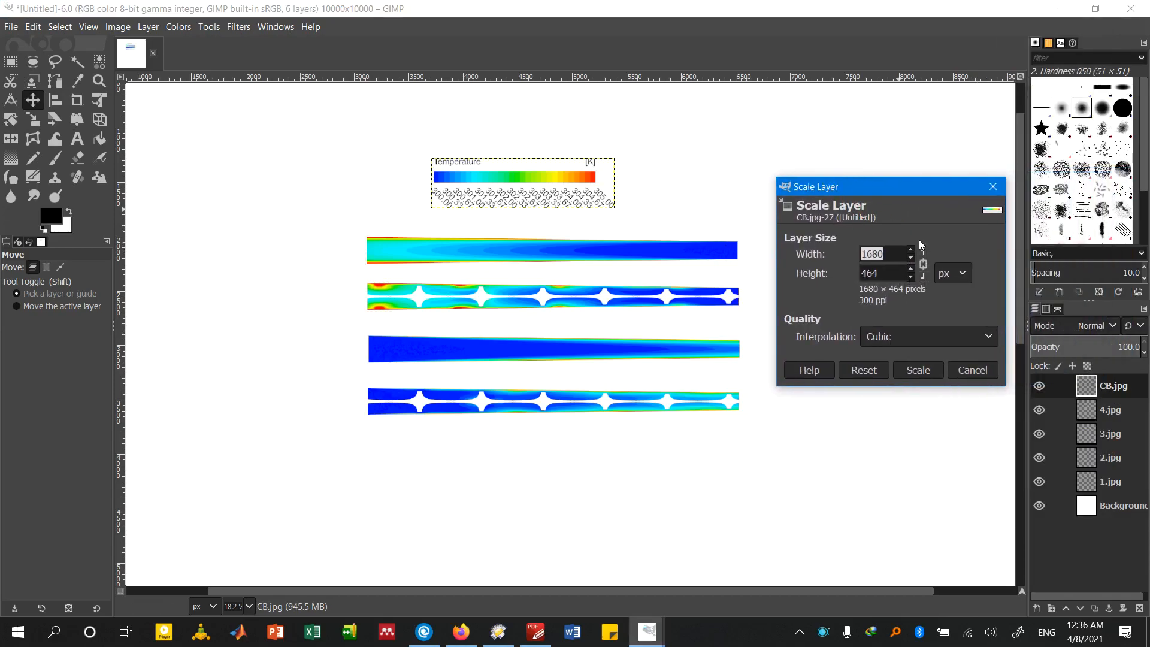
double_click(910, 250)
left_click(910, 250)
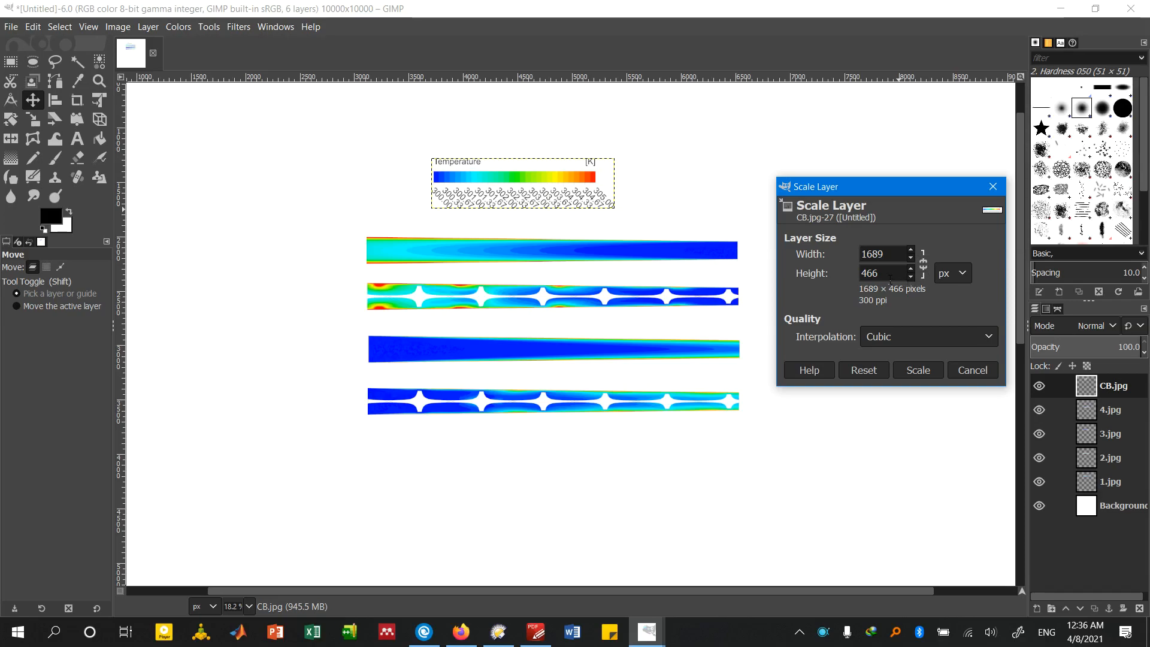
left_click(911, 257)
left_click(916, 370)
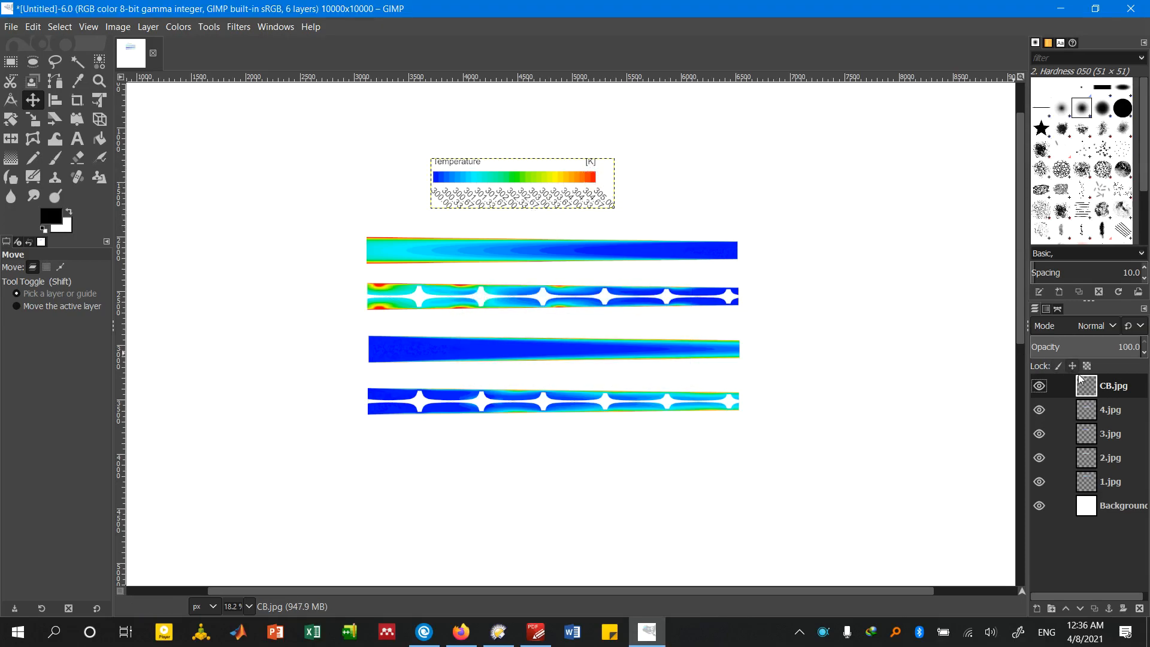
Try scaling the CB.jpg layer to a width of 3000 px, and undo the scaling
right_click(1113, 383)
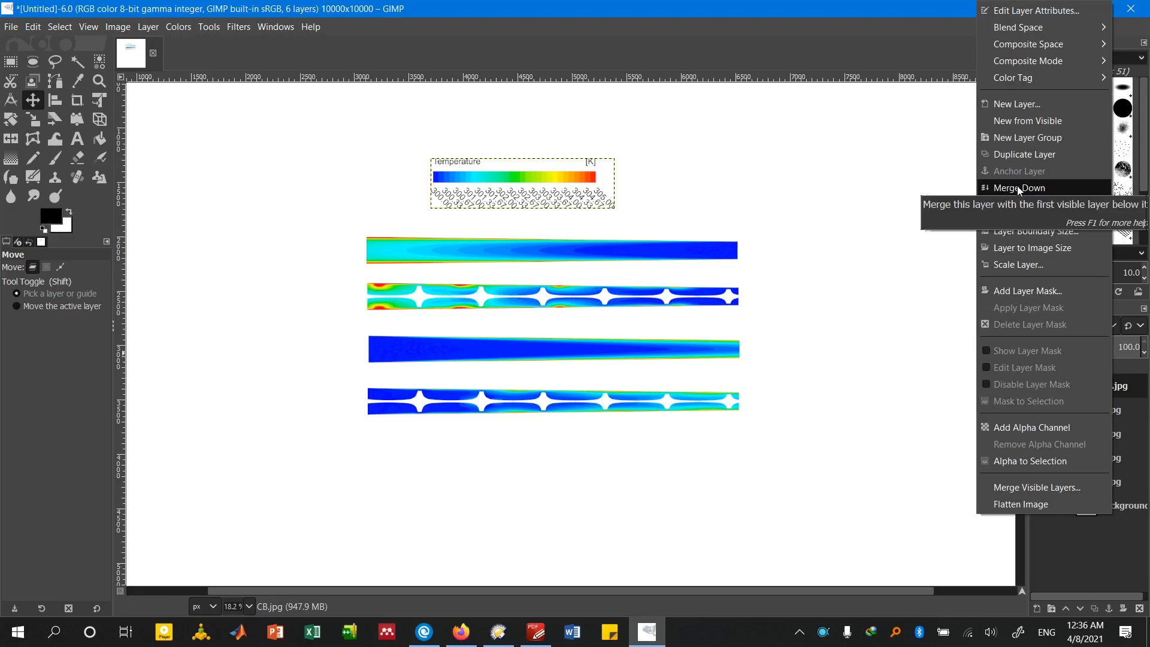
left_click(1017, 262)
left_click_drag(965, 176, 704, 193)
type("3000")
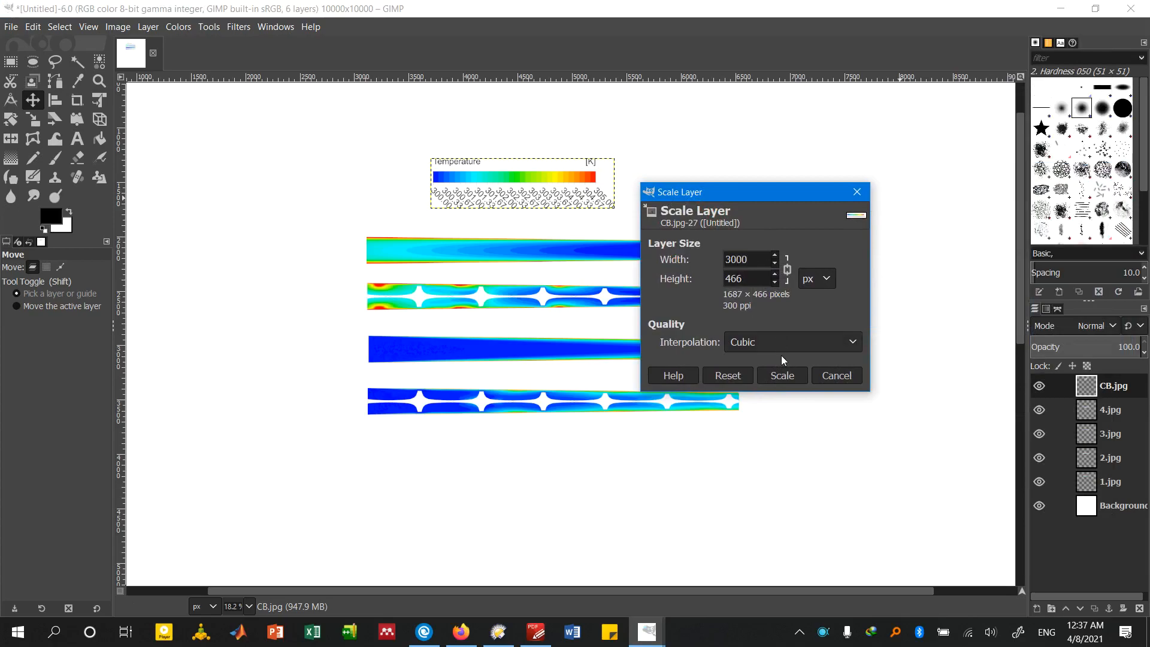
left_click(780, 376)
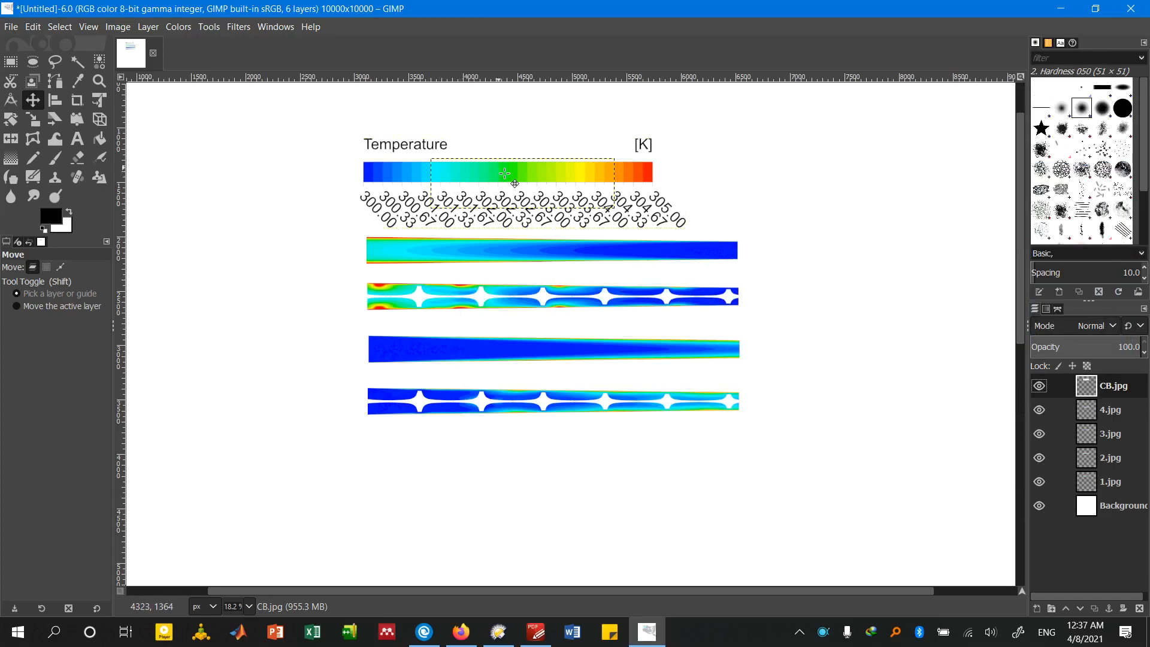
key("ctrl+z")
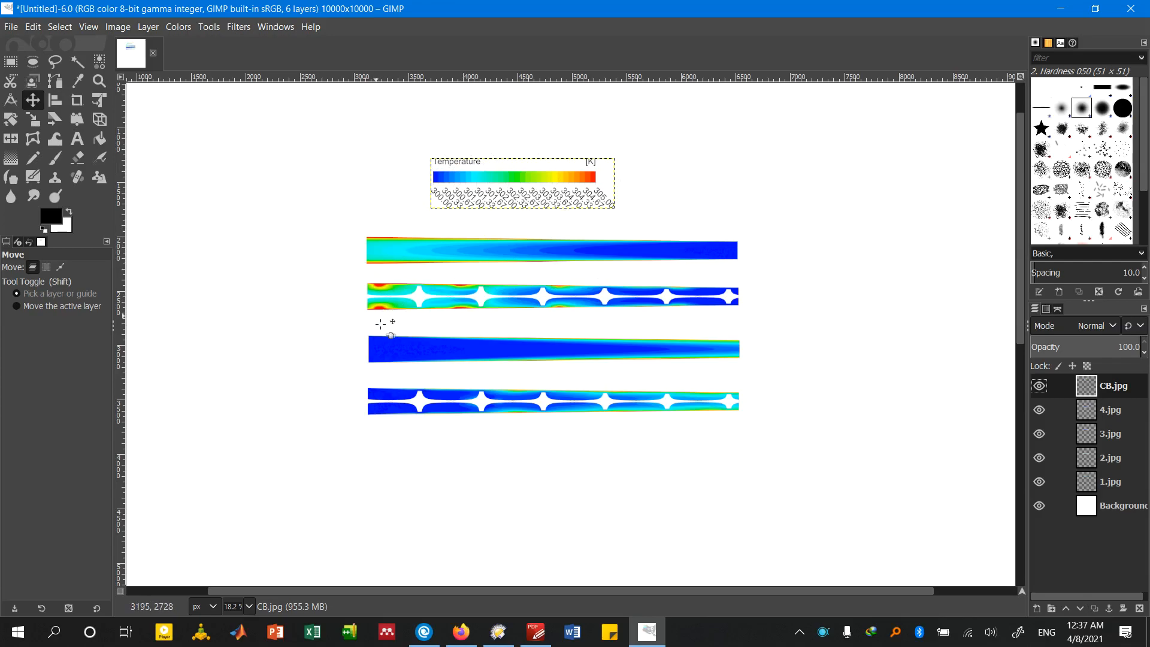
Check how the left edges of the stacked contours line up and activate the Align tool
scroll(381, 324, "up", 4)
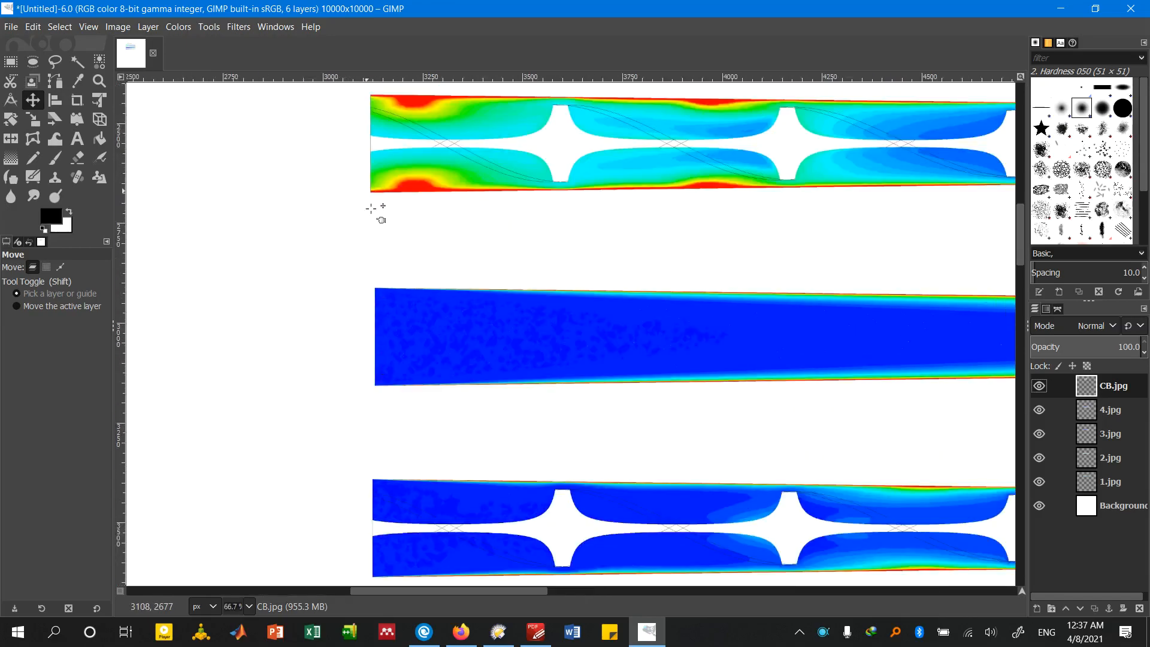
scroll(371, 315, "down", 1)
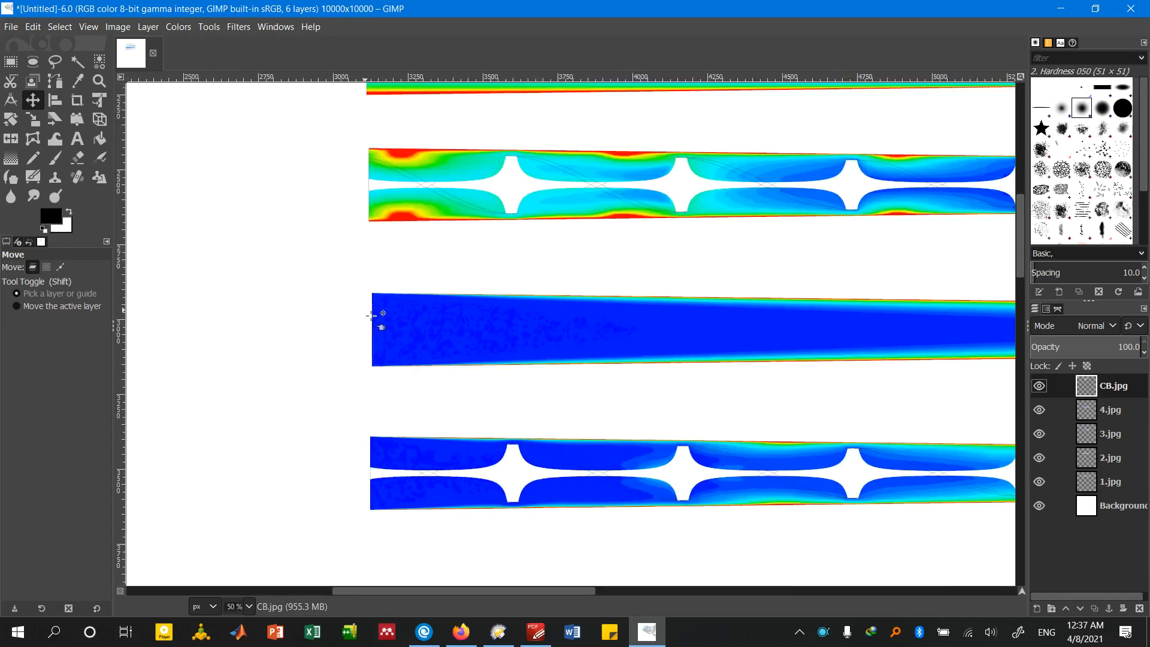
scroll(371, 316, "down", 1)
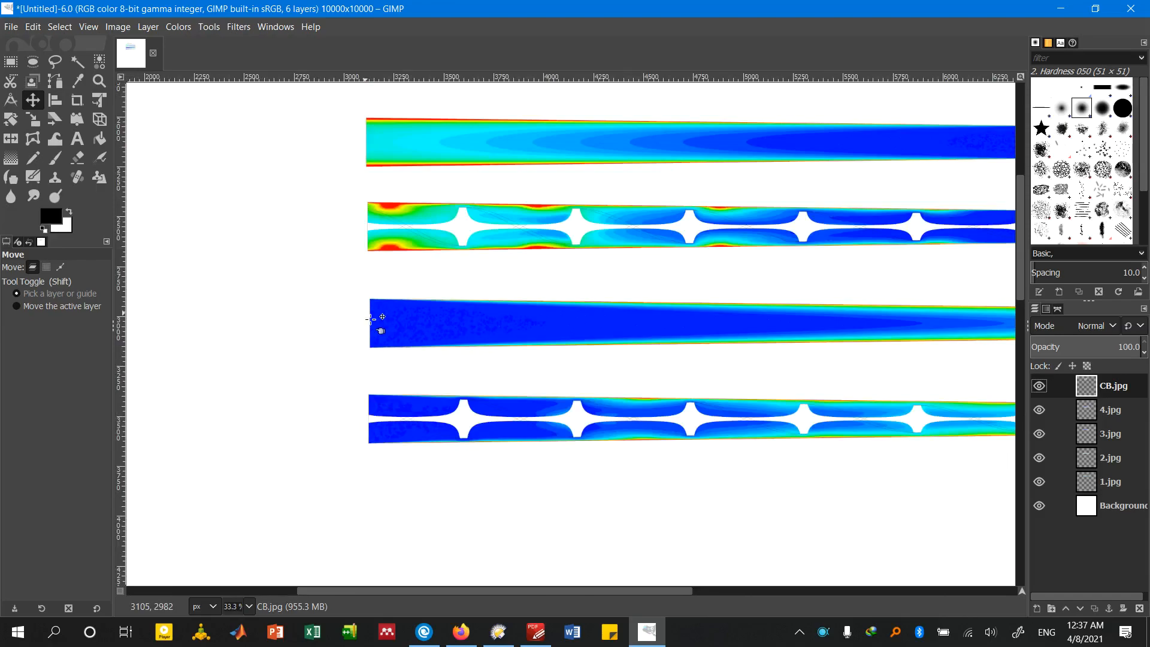
scroll(333, 310, "down", 3)
scroll(388, 315, "up", 1)
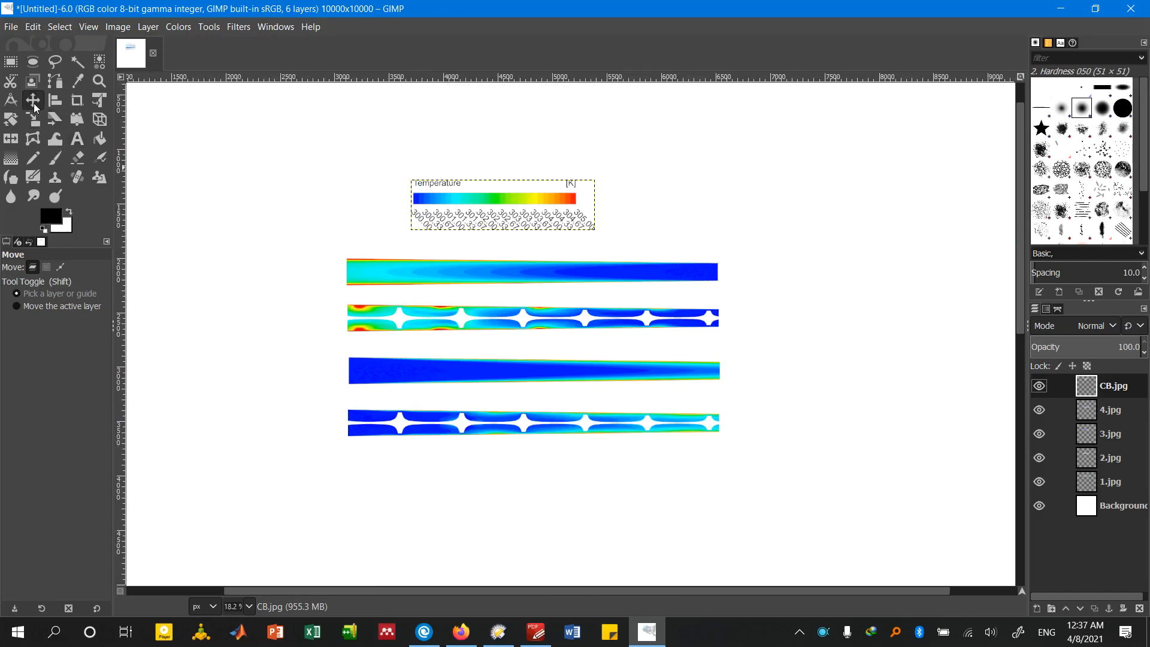
left_click(56, 106)
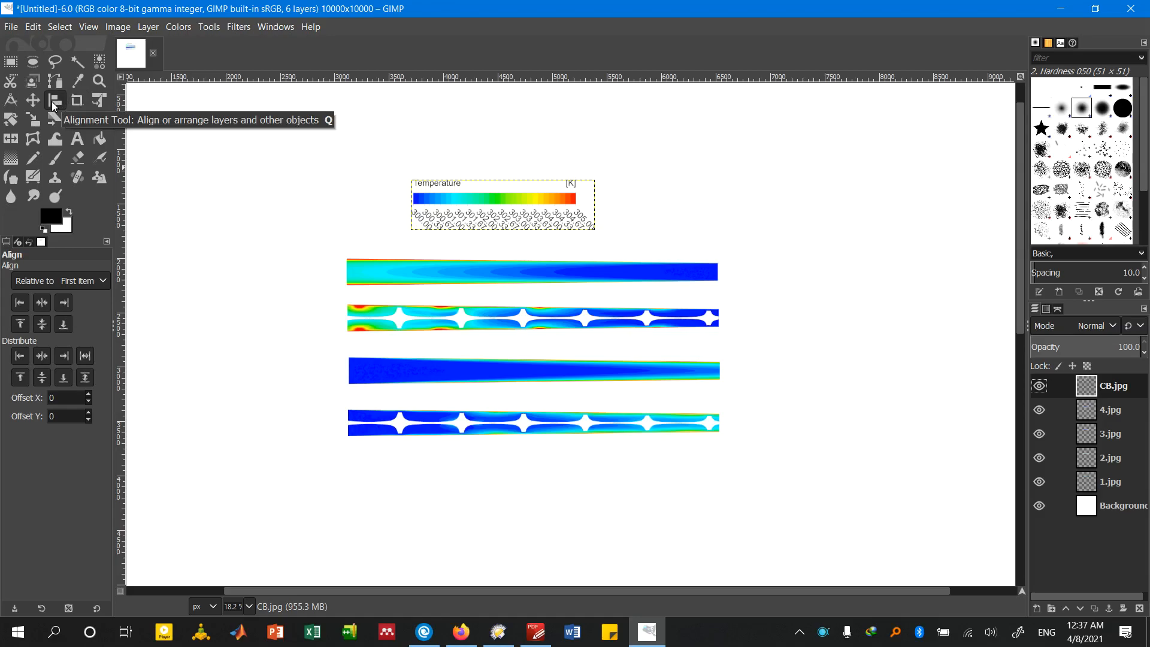
left_click(385, 277)
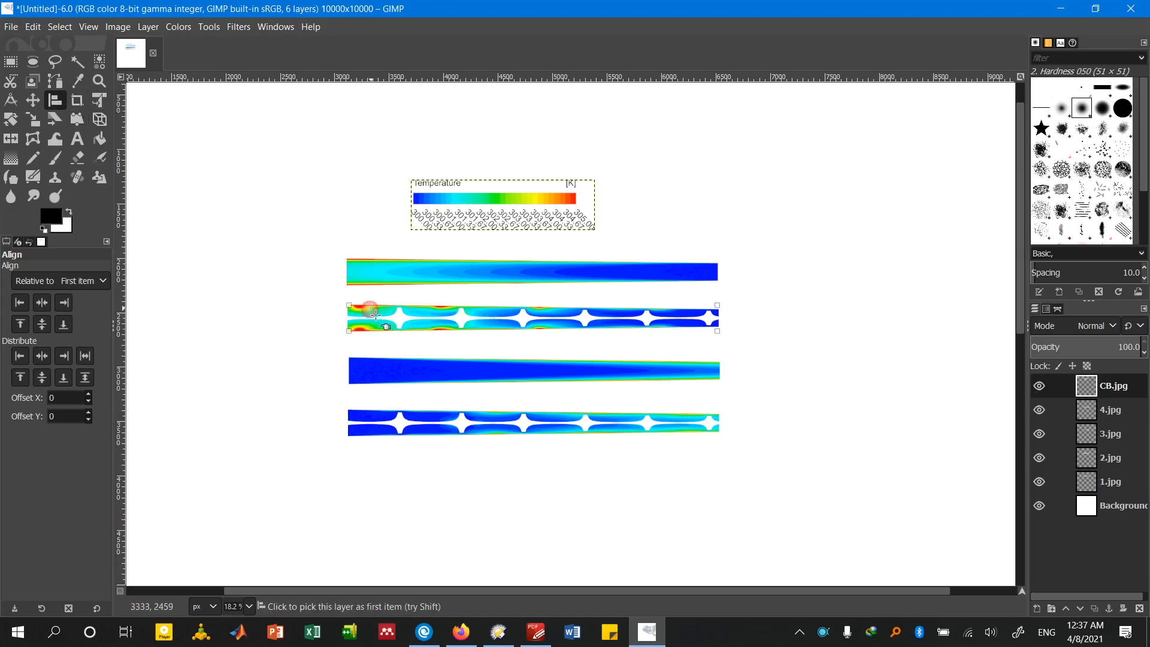
left_click(361, 272)
left_click(368, 310)
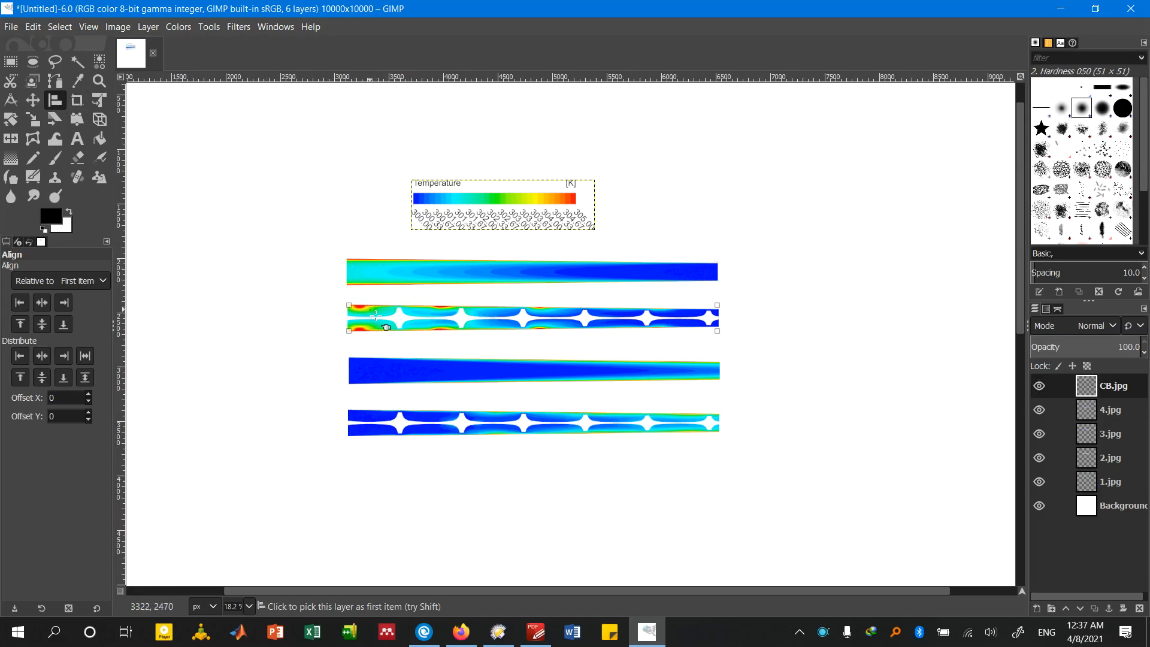
left_click(386, 276, "shift")
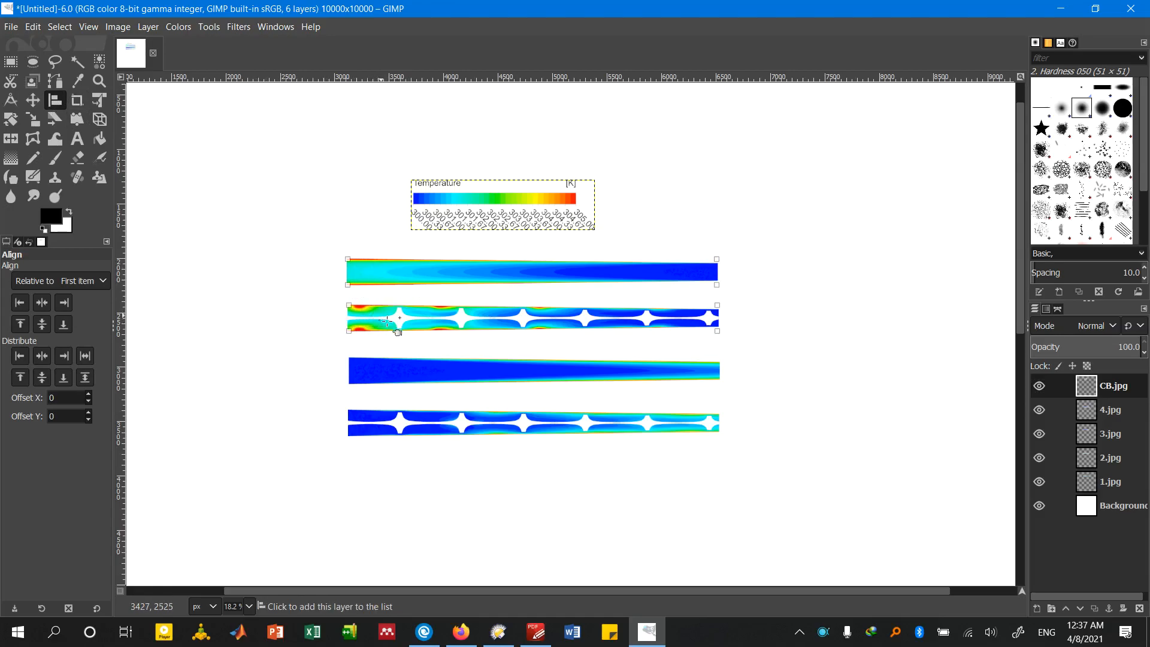
left_click(375, 370, "shift")
left_click(375, 415, "shift")
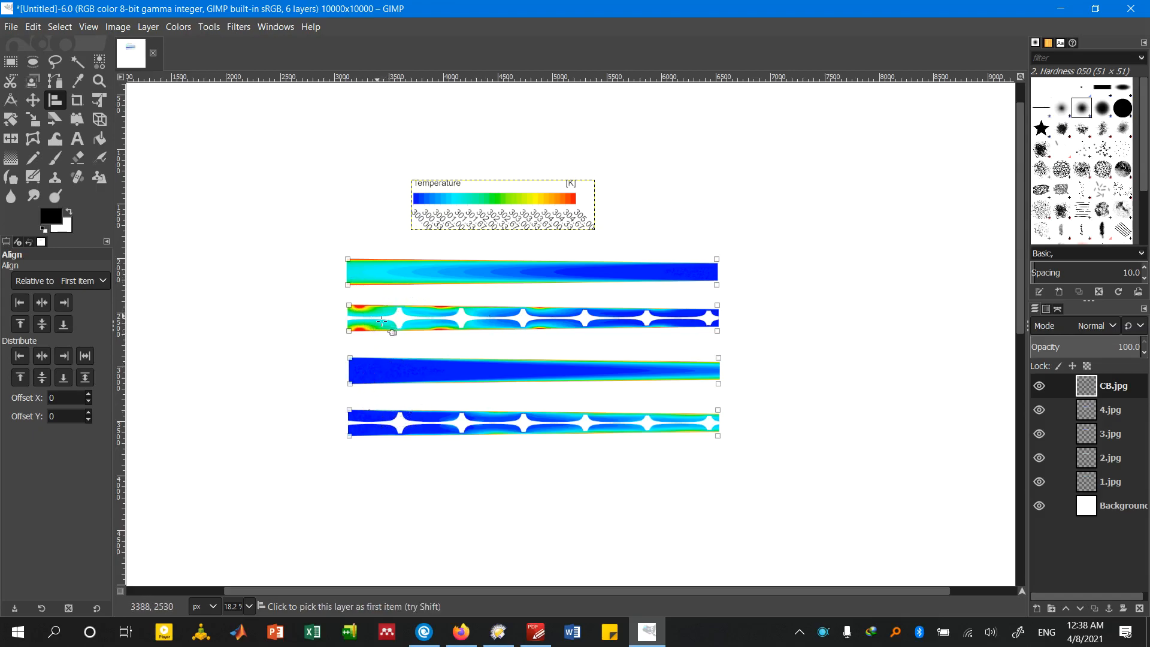
Align the horizontal centres of all four contours to the topmost contour as the first item, and check their left edges
left_click(295, 257)
left_click(378, 276)
left_click(400, 327, "shift")
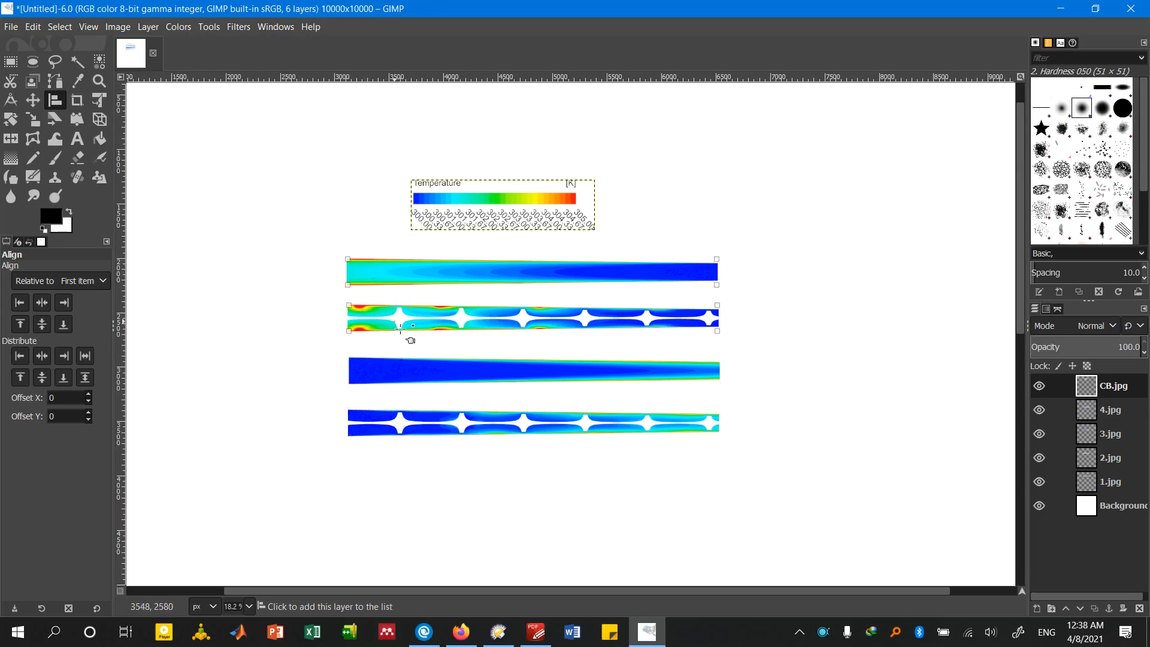
left_click(380, 363, "shift")
left_click(382, 424, "shift")
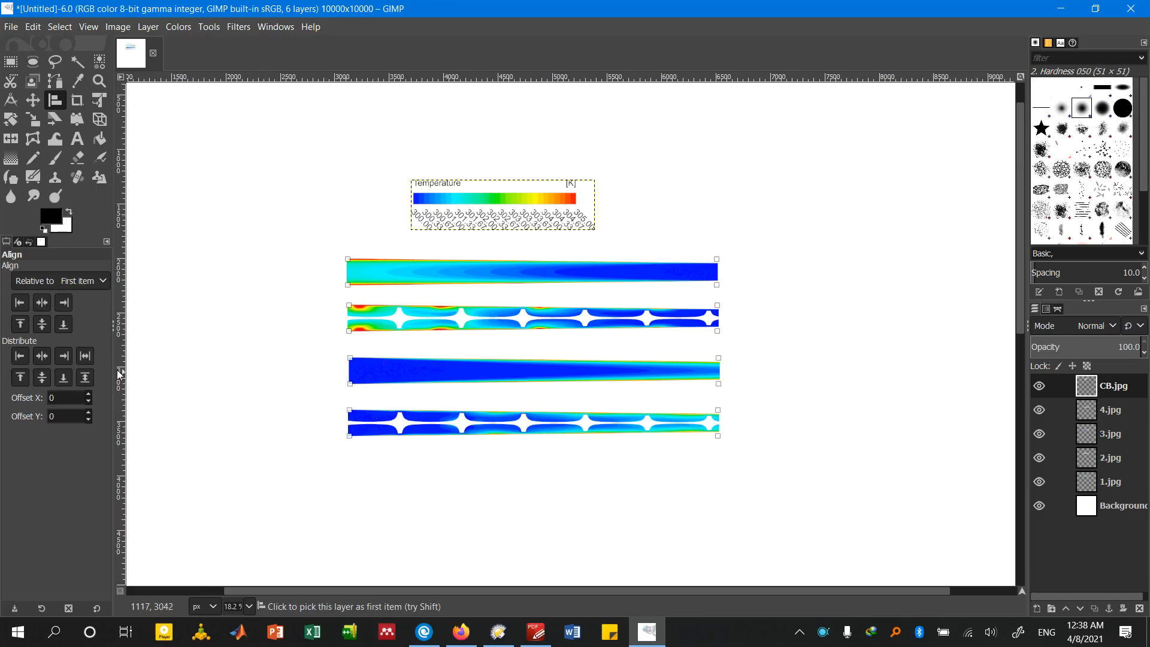
left_click(40, 305)
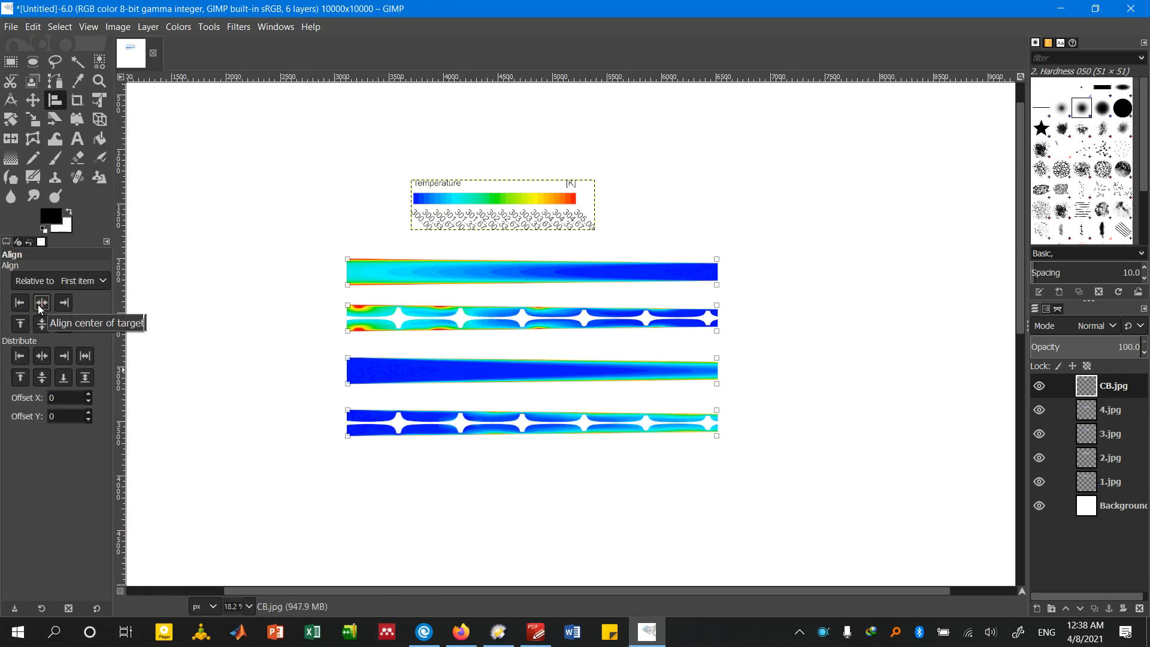
scroll(297, 379, "up", 3)
scroll(297, 380, "up", 1)
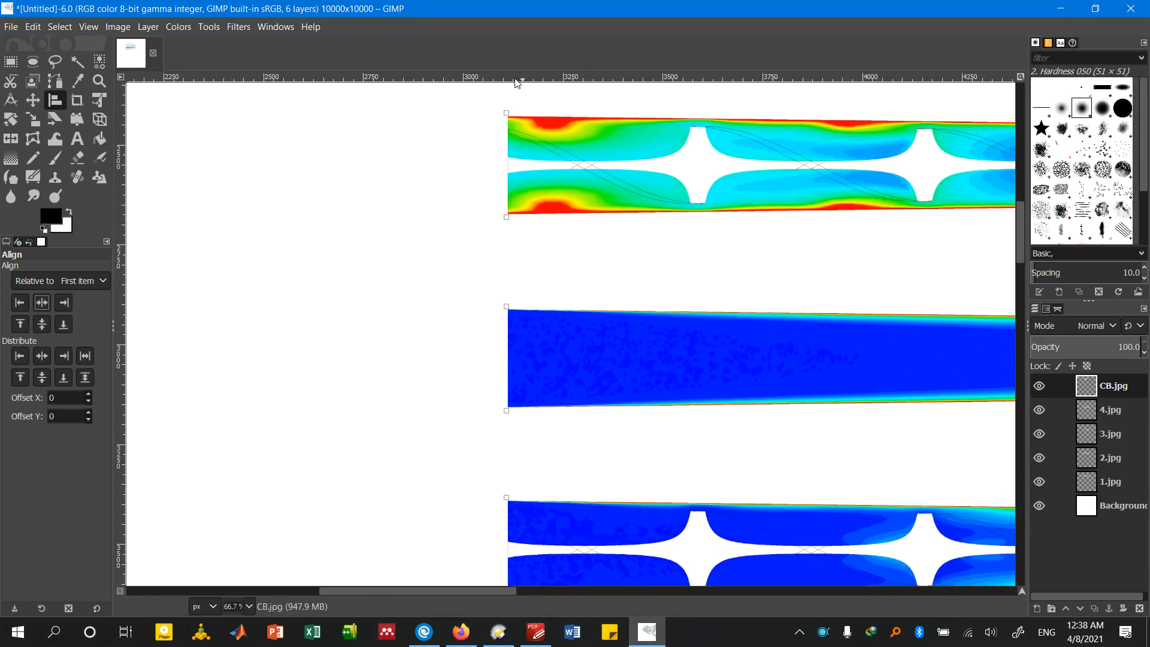
scroll(379, 197, "down", 4)
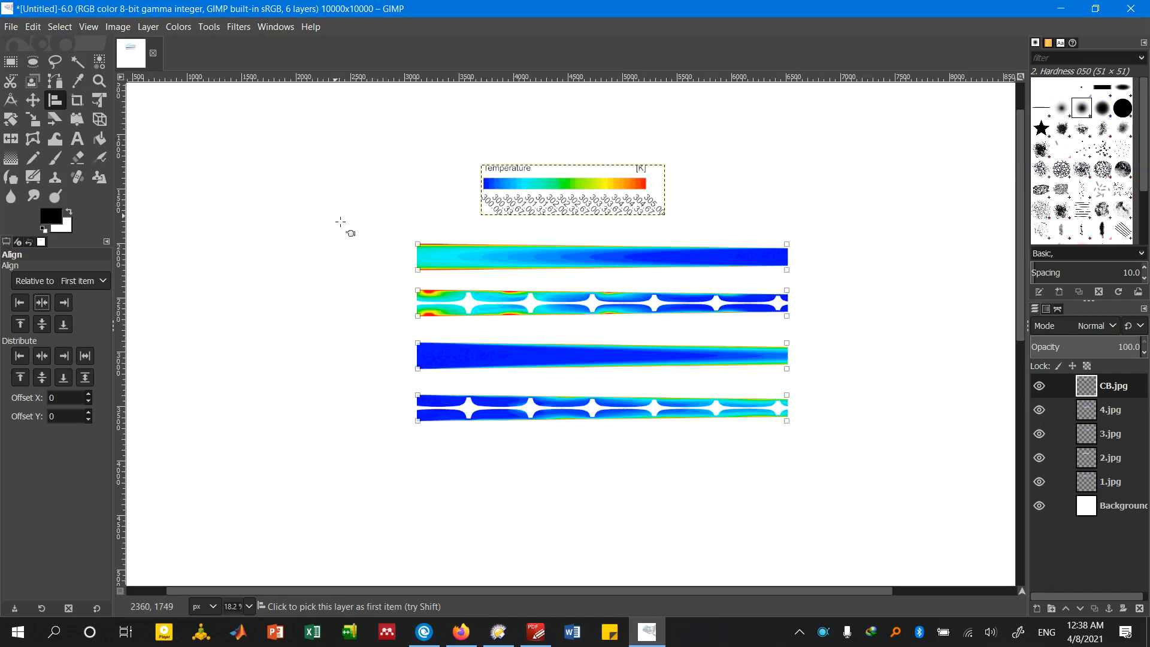
Rearrange the contours with the Move tool into two rows of two, plain contours in the left column and finned contours in the right
scroll(303, 246, "down", 1)
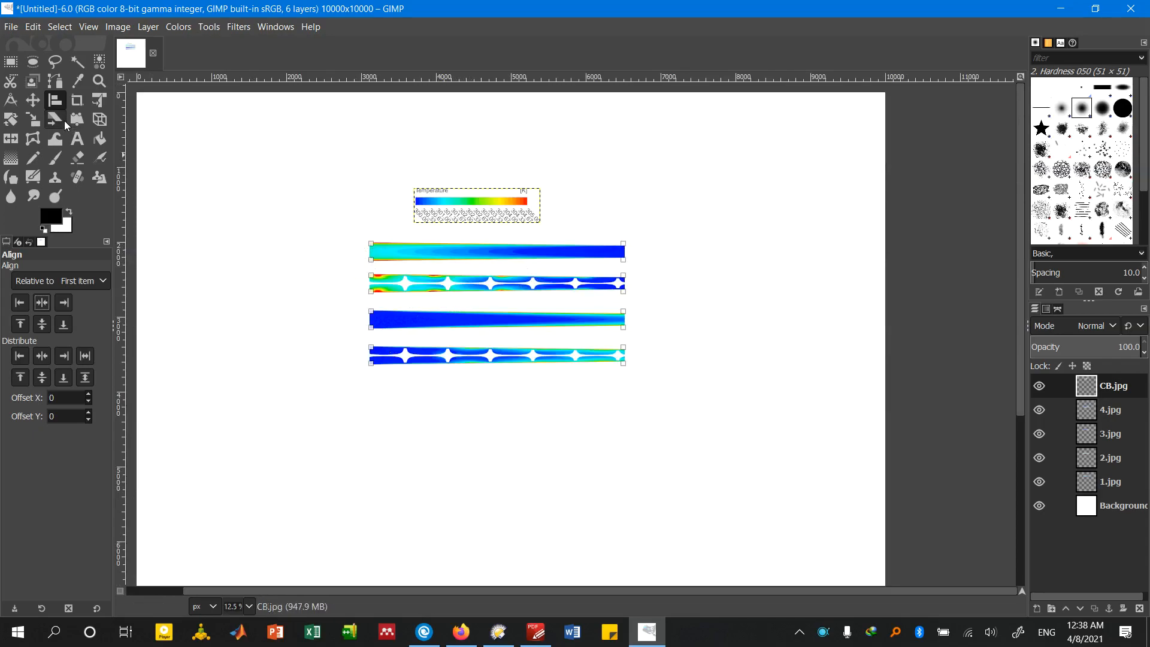
left_click(33, 100)
scroll(403, 262, "up", 1)
left_click_drag(419, 264, 245, 267)
left_click_drag(454, 300, 694, 256)
left_click_drag(459, 352, 289, 318)
left_click_drag(473, 413, 698, 343)
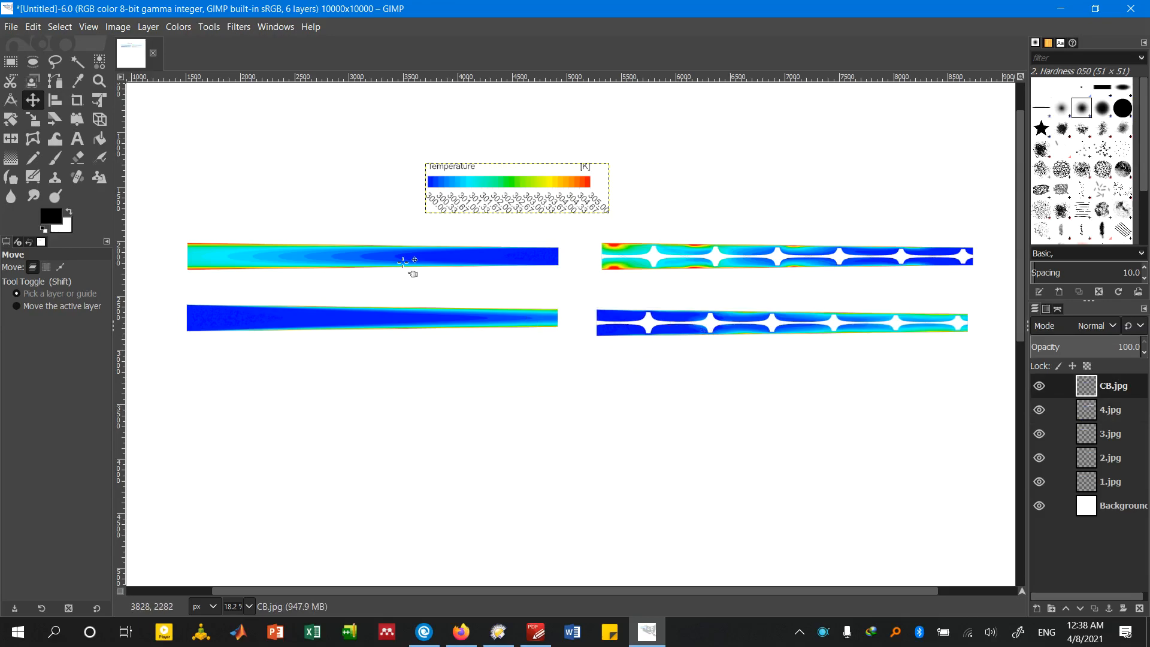
Align the vertical centres of the two contours in each row, using the row's left contour as the first item
left_click(54, 100)
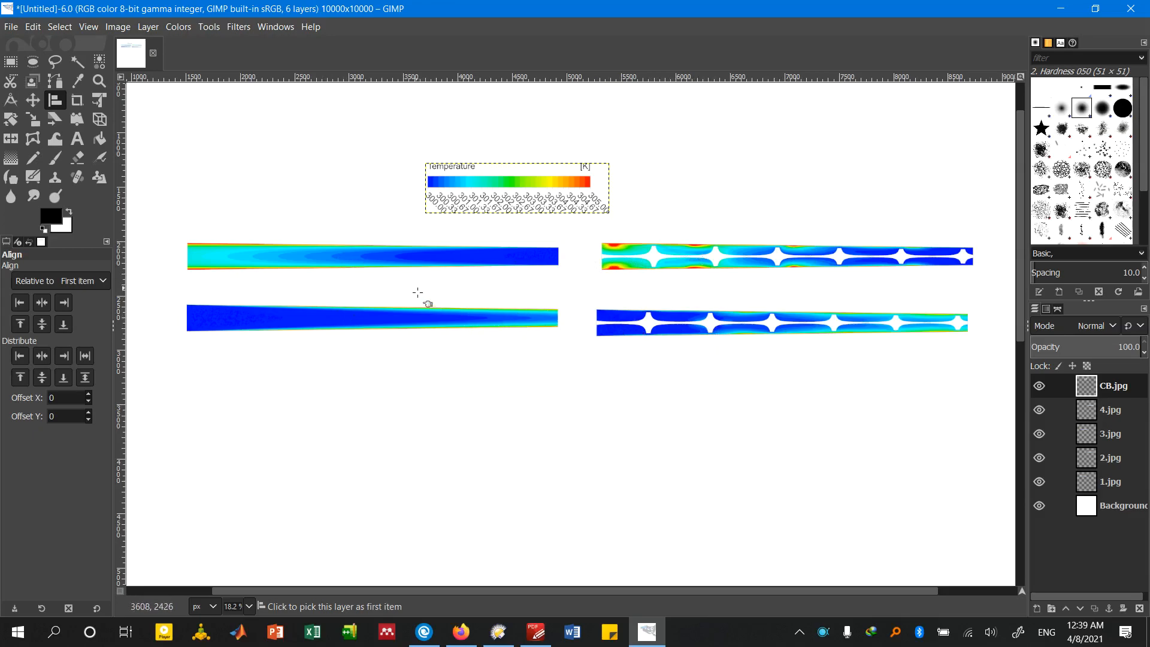
left_click(261, 258)
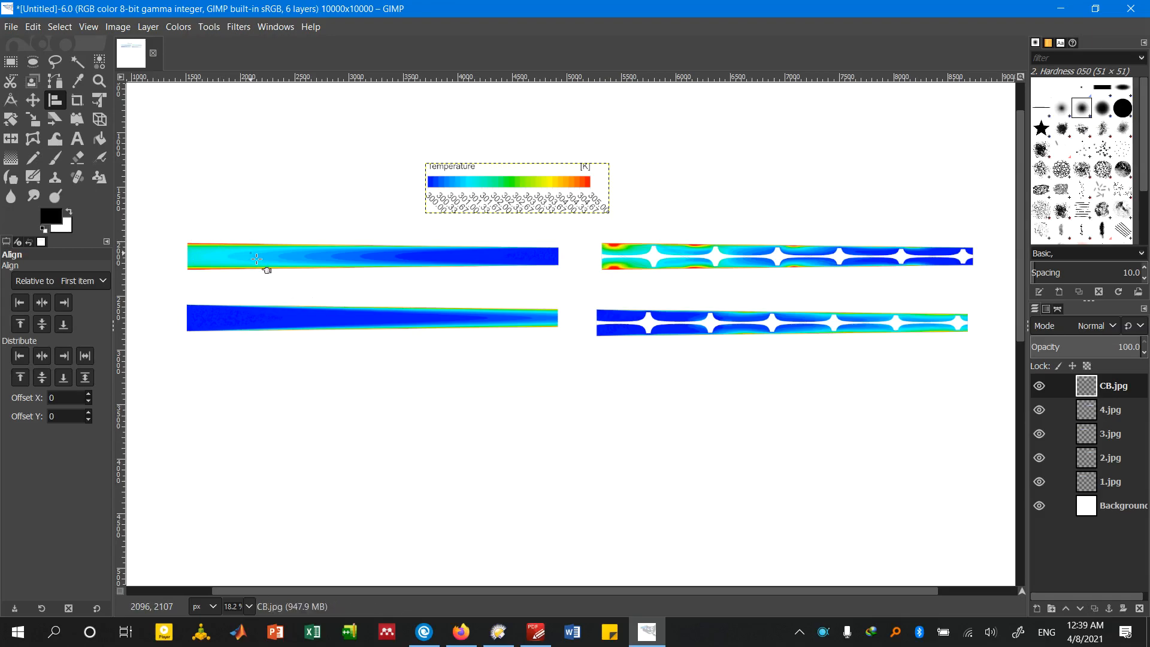
left_click(672, 259, "shift")
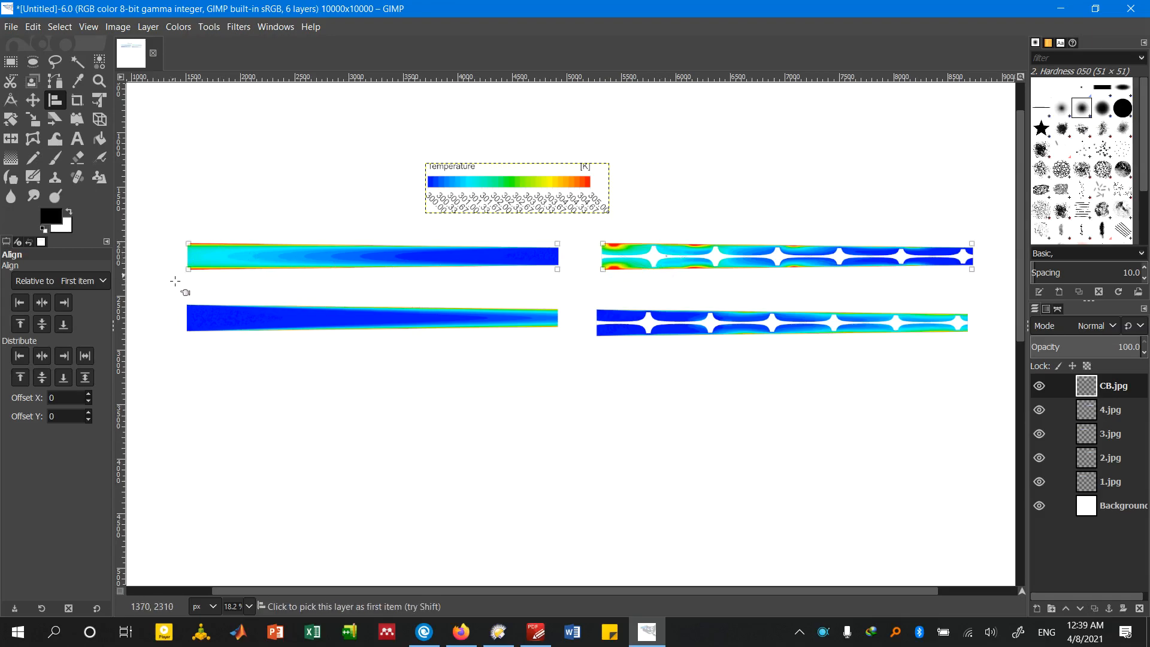
left_click(42, 324)
left_click(343, 325)
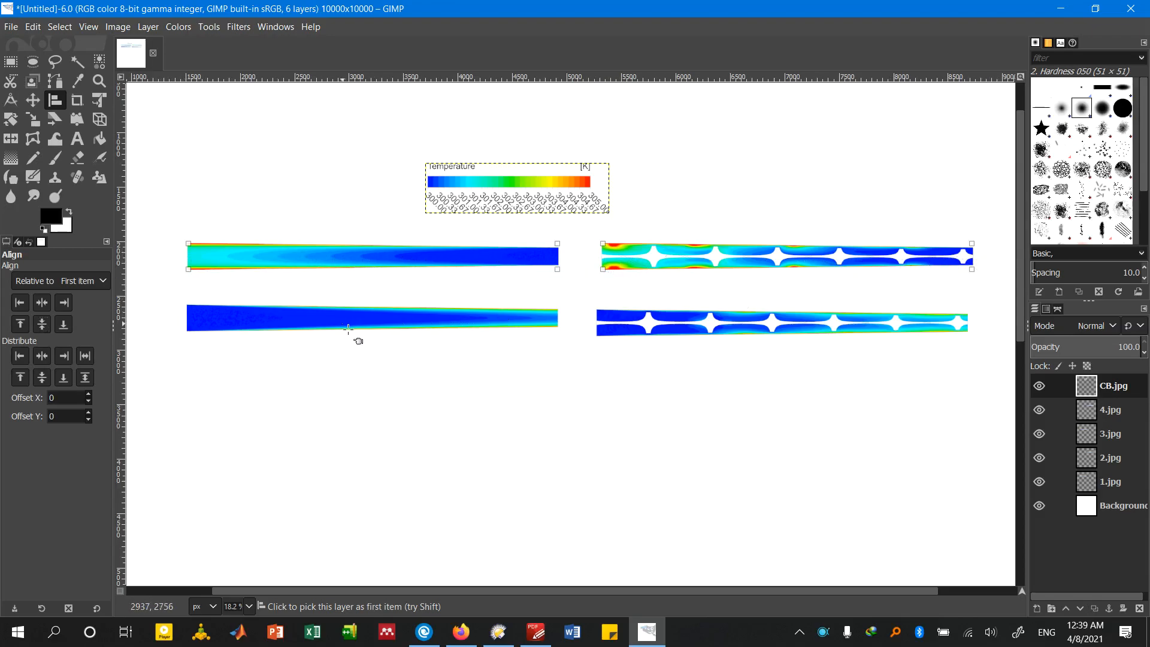
left_click(645, 324, "shift")
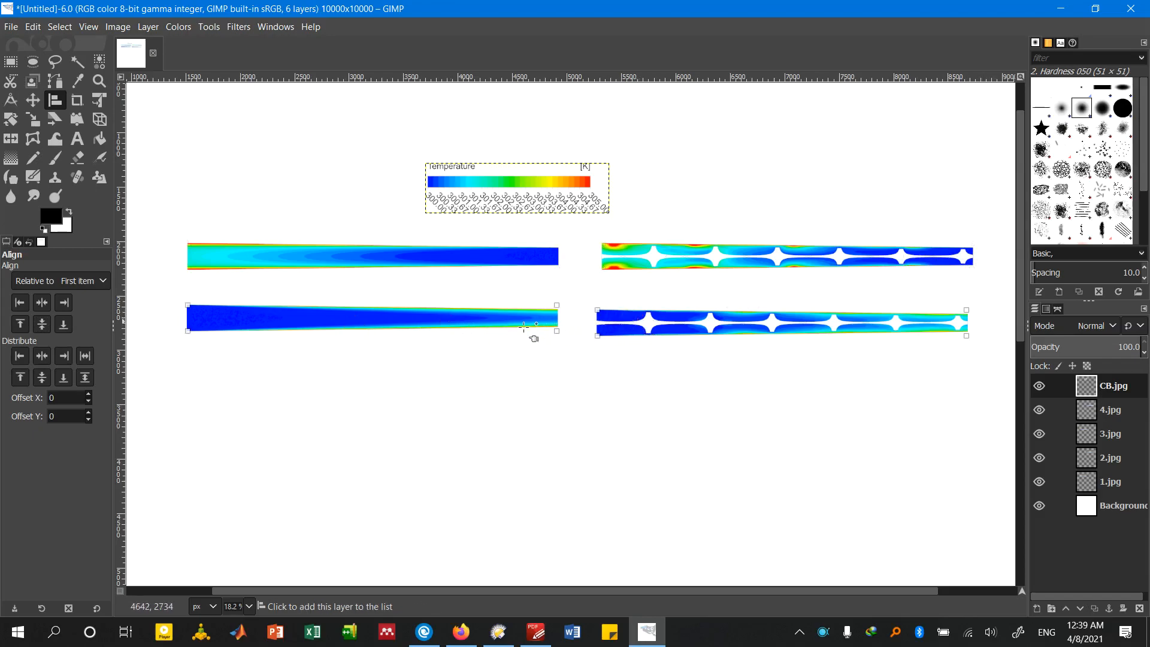
left_click(48, 324)
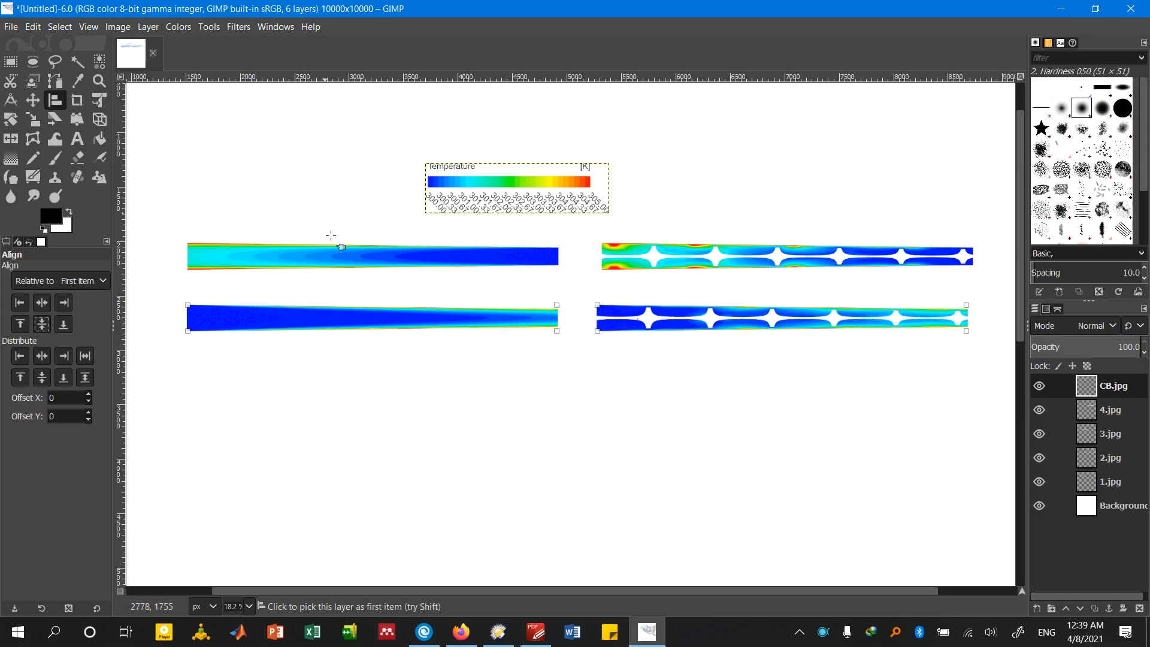
Align the horizontal centres of the two contours in each column, using the column's upper contour as the first item
left_click(366, 377)
left_click(275, 261)
left_click(267, 328, "shift")
left_click(42, 301)
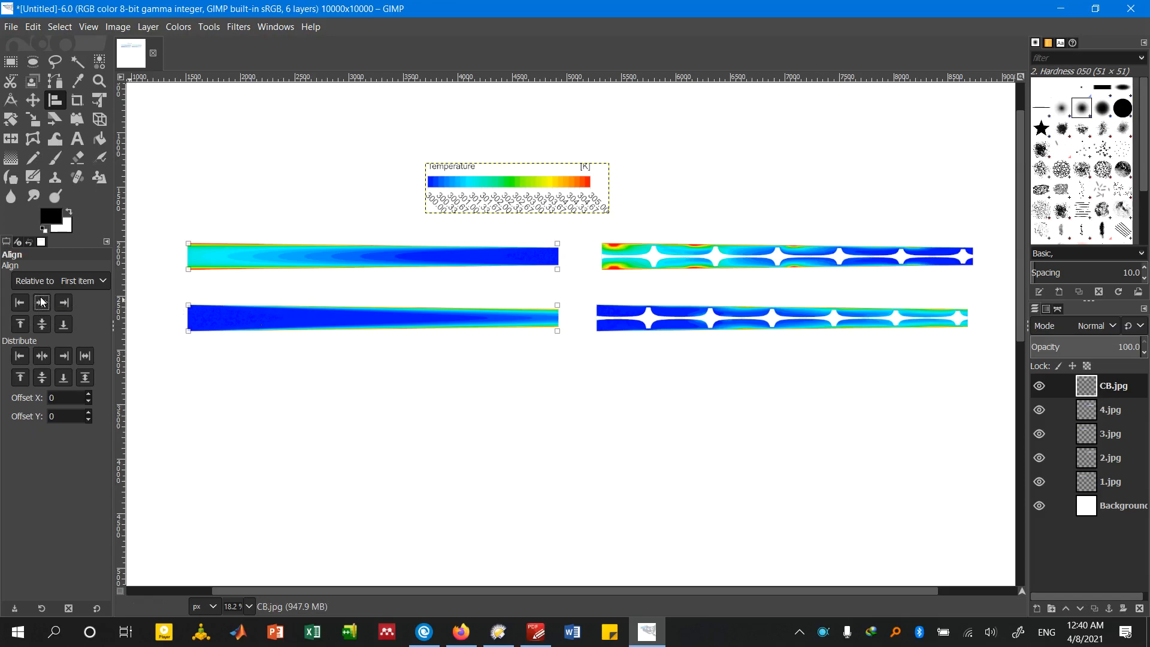
left_click(666, 259)
left_click(657, 312, "shift")
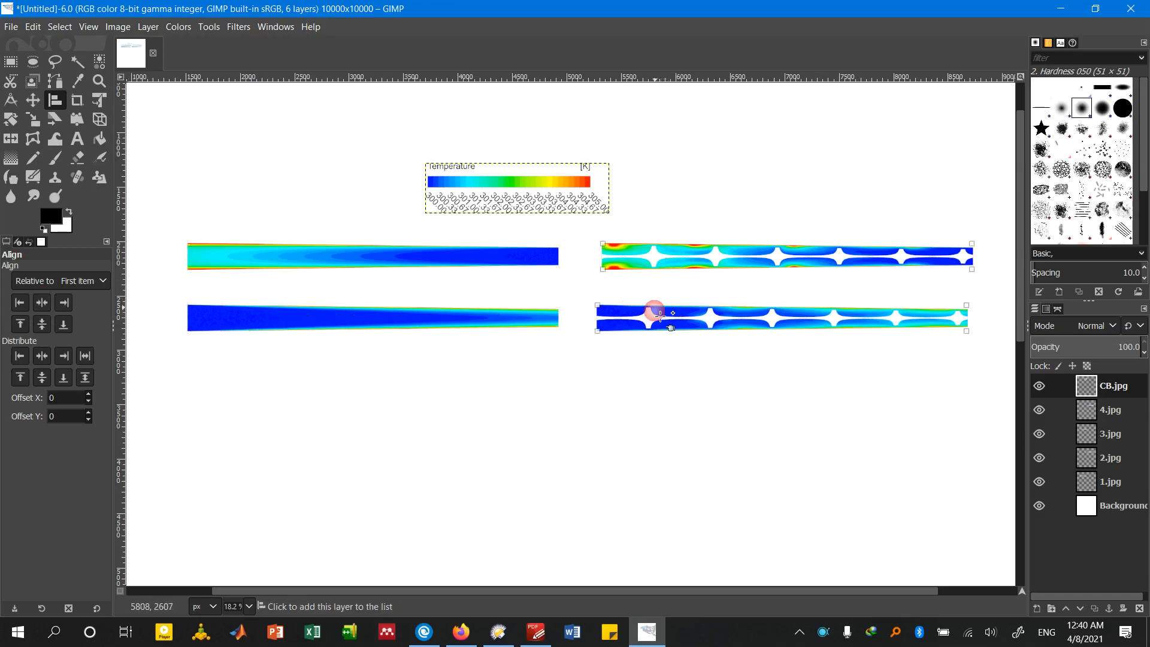
left_click(43, 307)
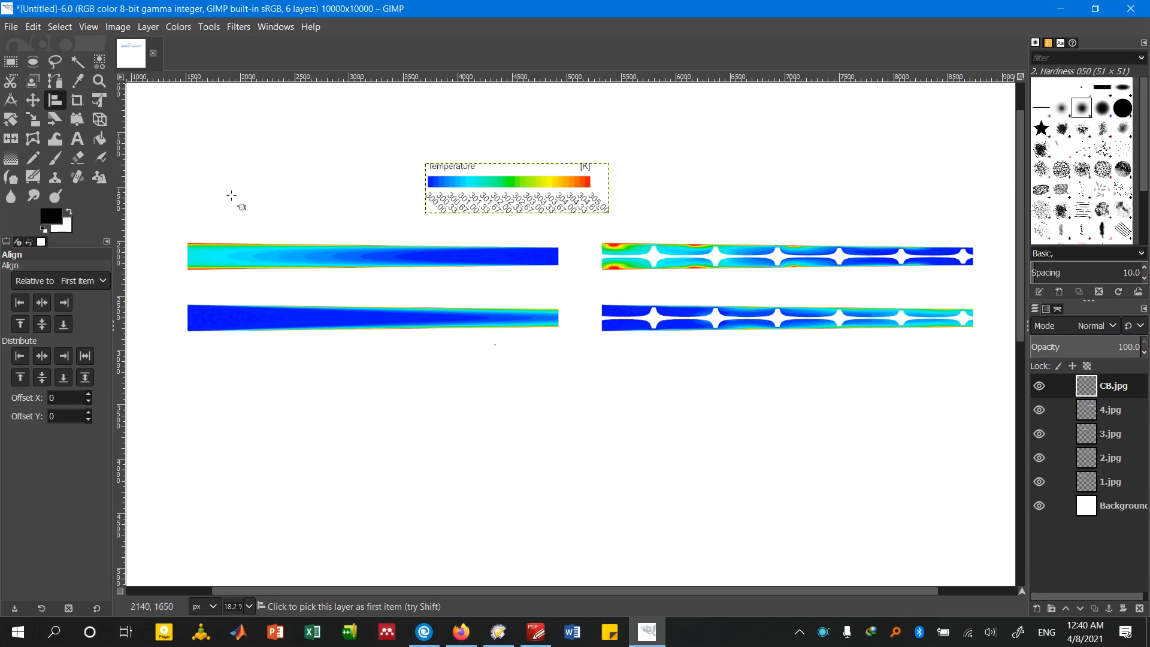
Move the upper finned contour closer to the plain contour in its row, leaving a narrow gap between the columns
left_click(33, 100)
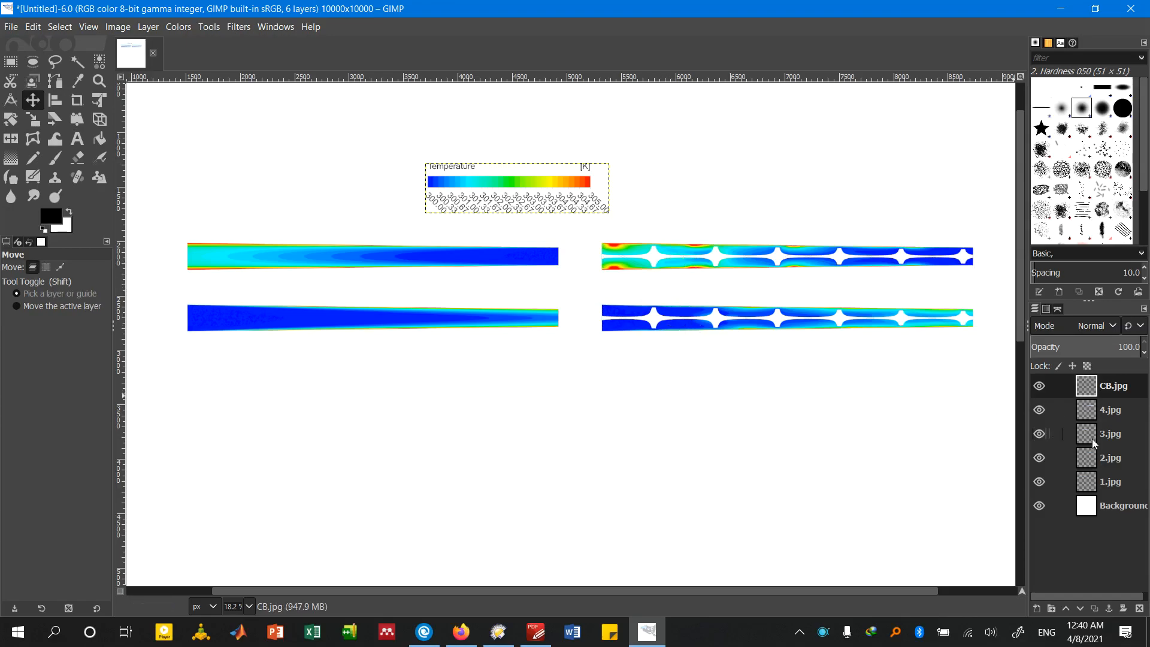
left_click(1114, 481)
left_click(1115, 461)
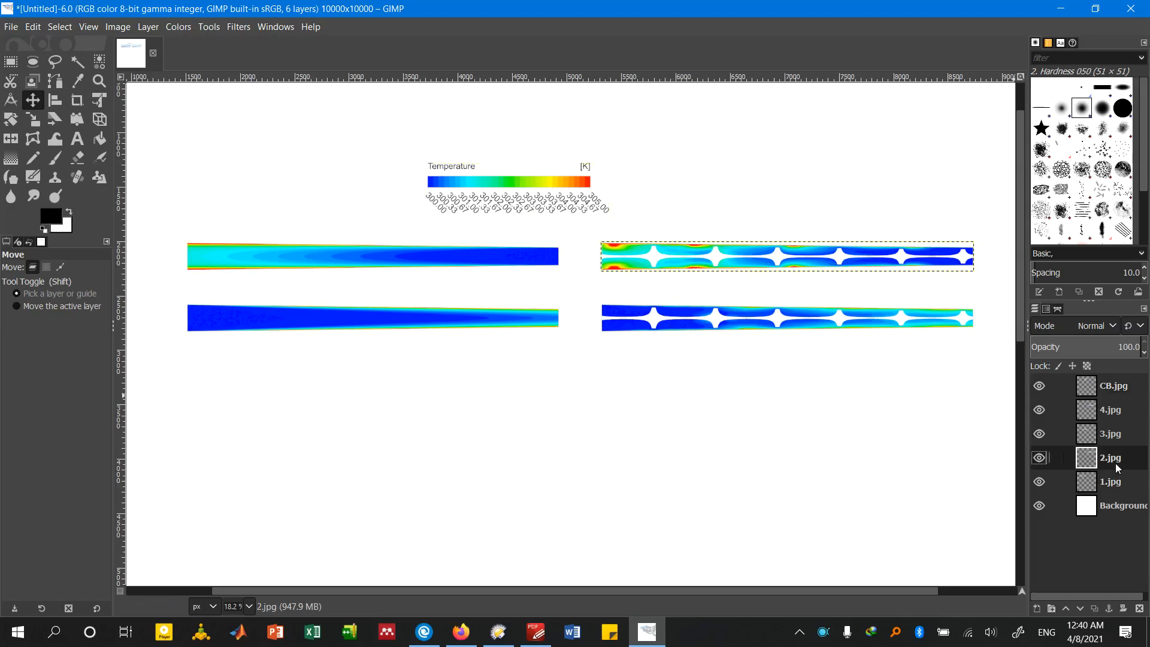
left_click(1104, 409)
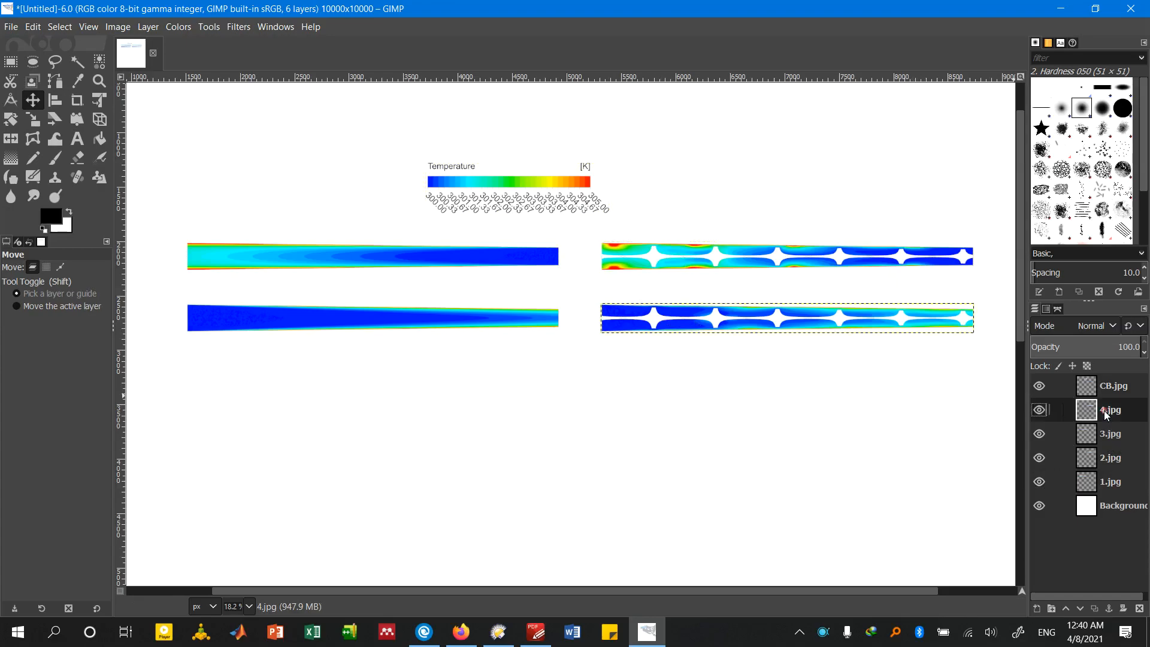
left_click(1107, 431)
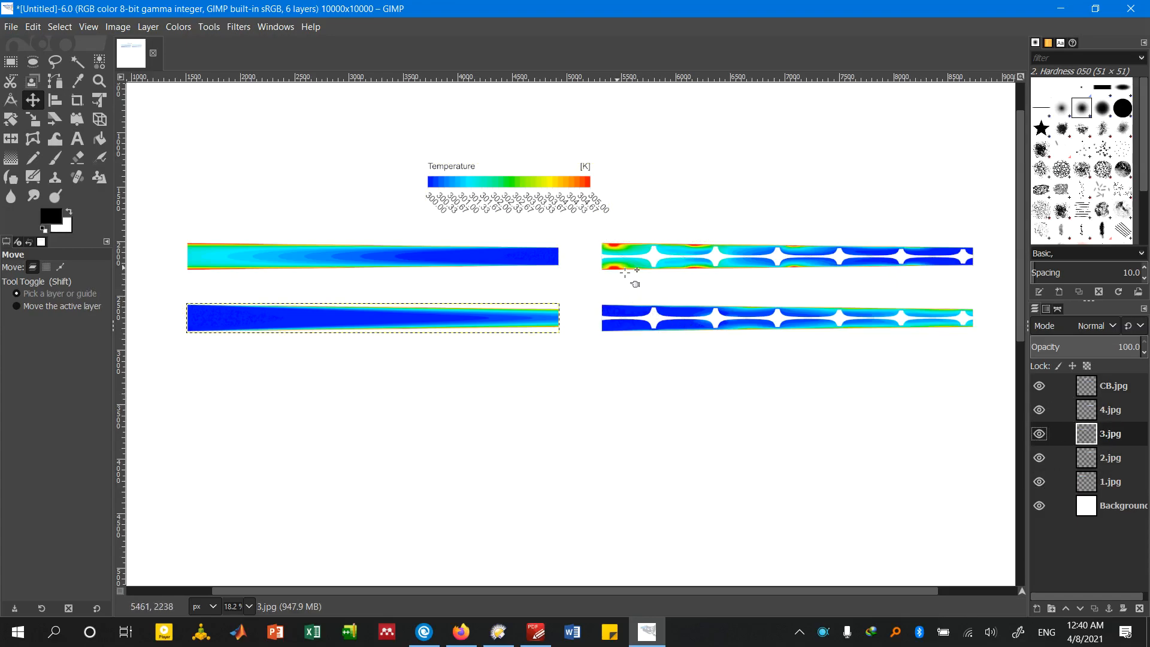
left_click_drag(643, 263, 617, 265)
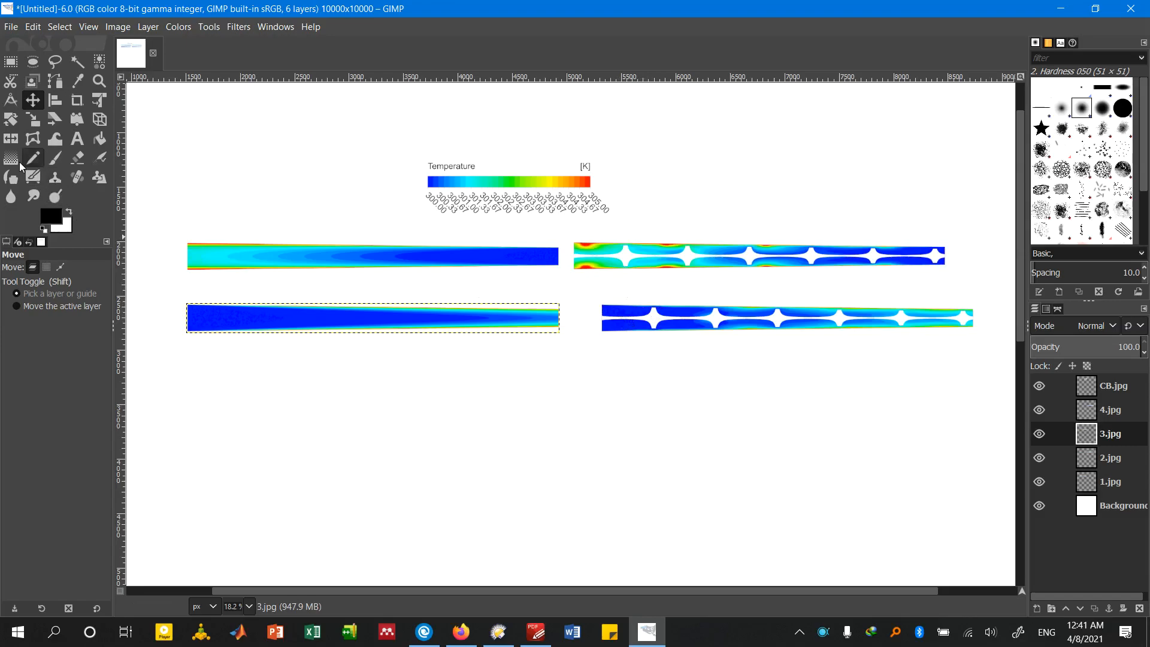
Align the horizontal centre of the lower finned contour with that of the upper finned contour
left_click(54, 100)
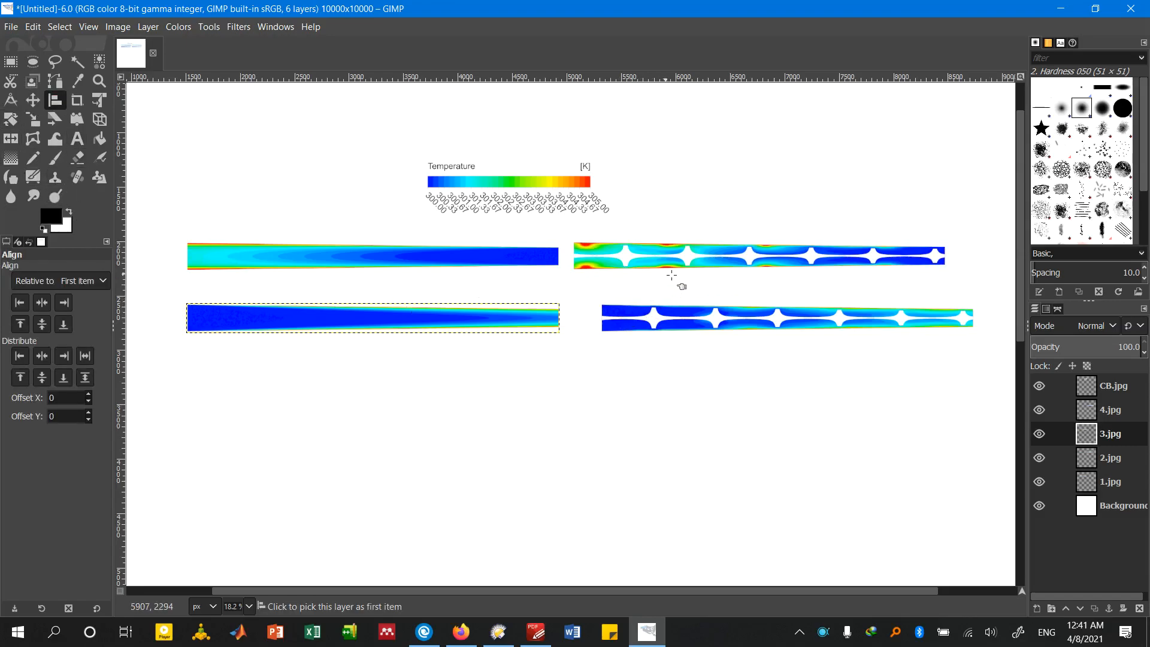
left_click(647, 325)
left_click(628, 268, "shift")
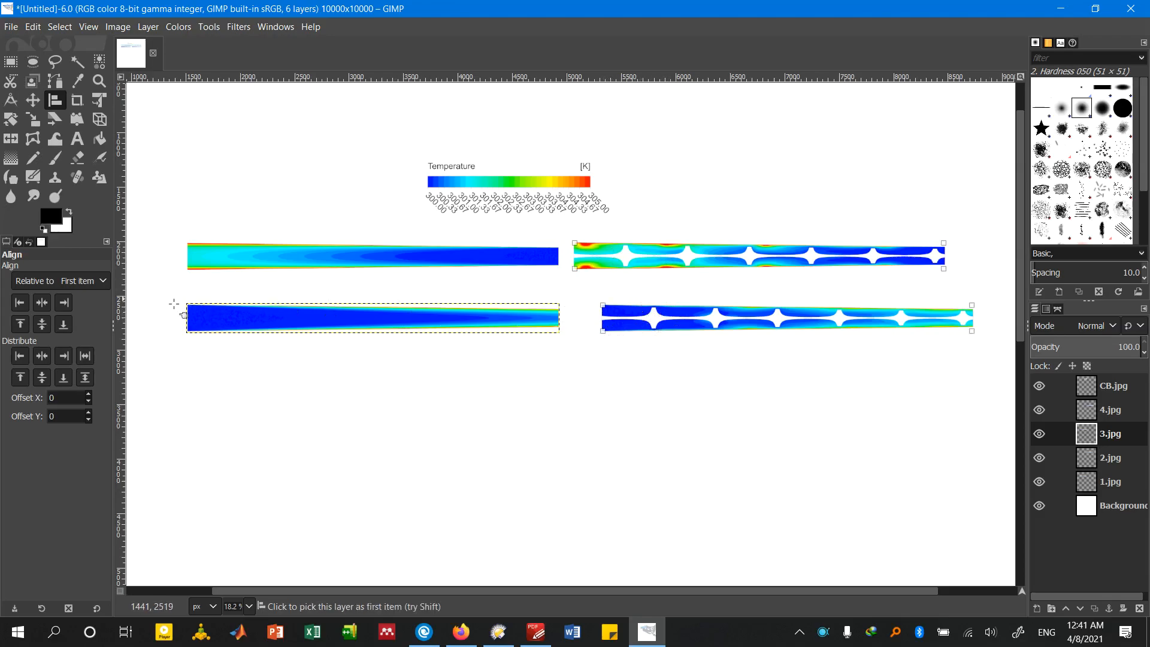
left_click(41, 305)
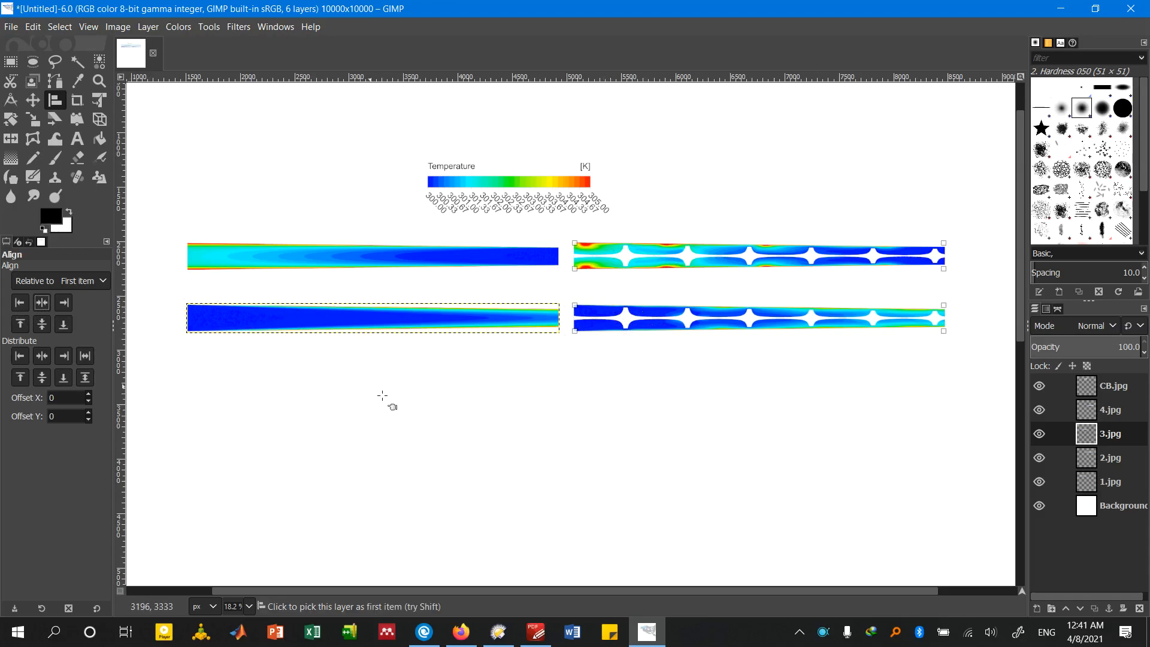
left_click(407, 403)
Move the temperature colour bar to just above the upper plain contour
scroll(545, 223, "up", 2)
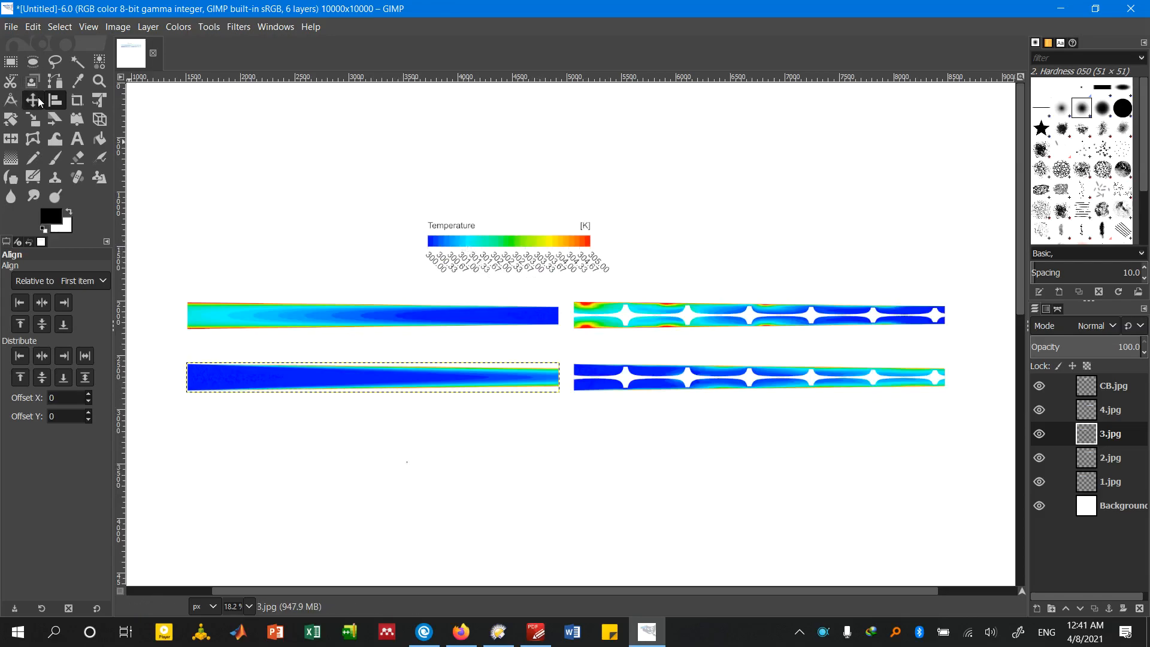
key("m")
left_click_drag(498, 248, 284, 270)
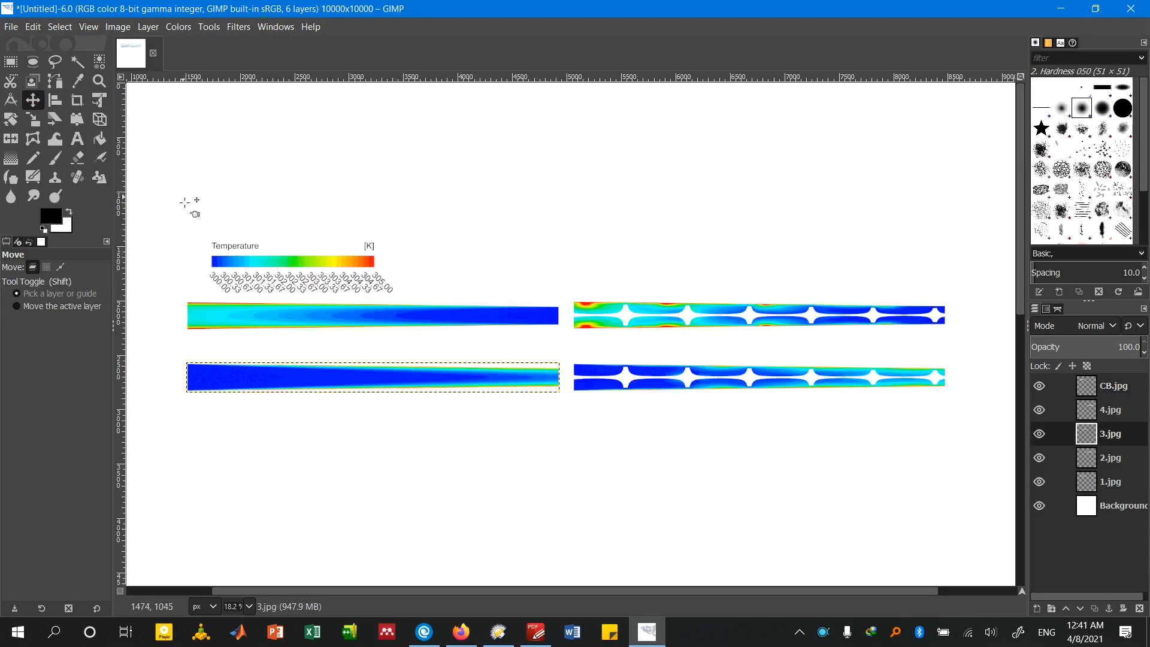
Align the colour bar's left edge to the upper plain contour, using the contour as the first item
left_click(55, 109)
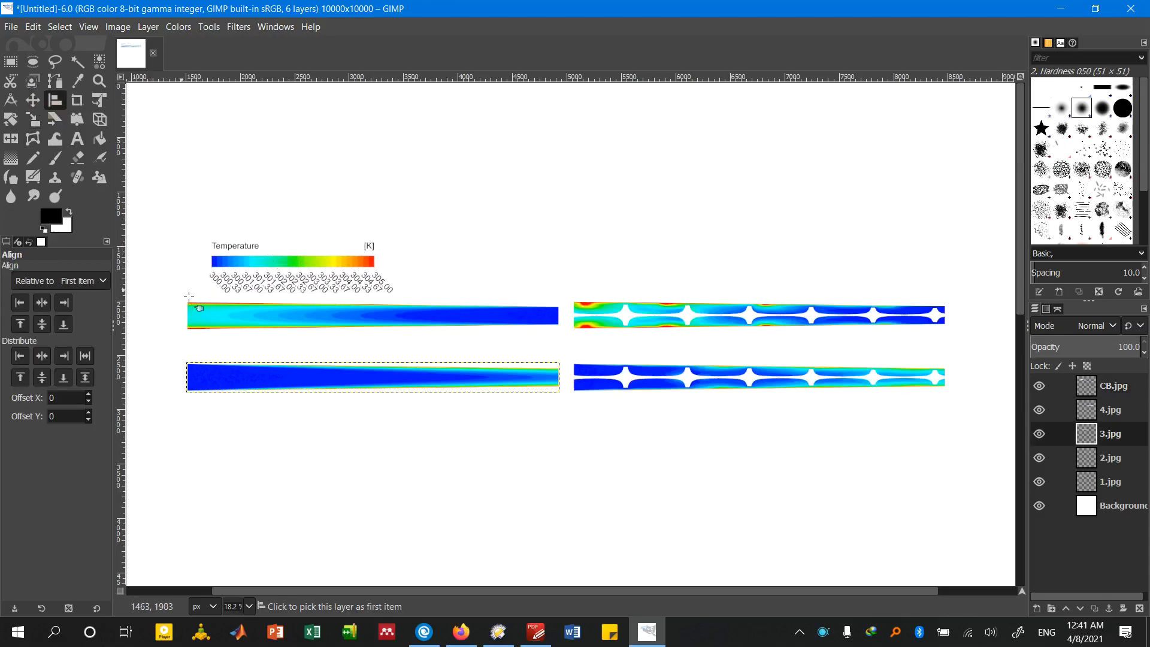
left_click(217, 316)
left_click(274, 248, "shift")
left_click(20, 304)
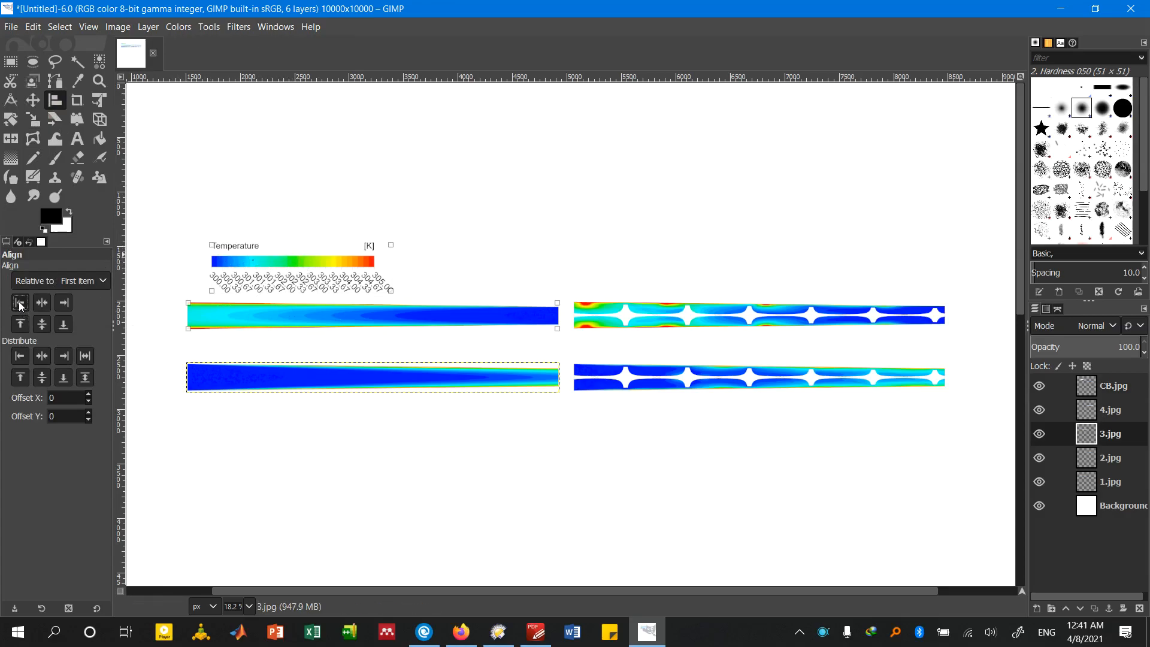
left_click(238, 437)
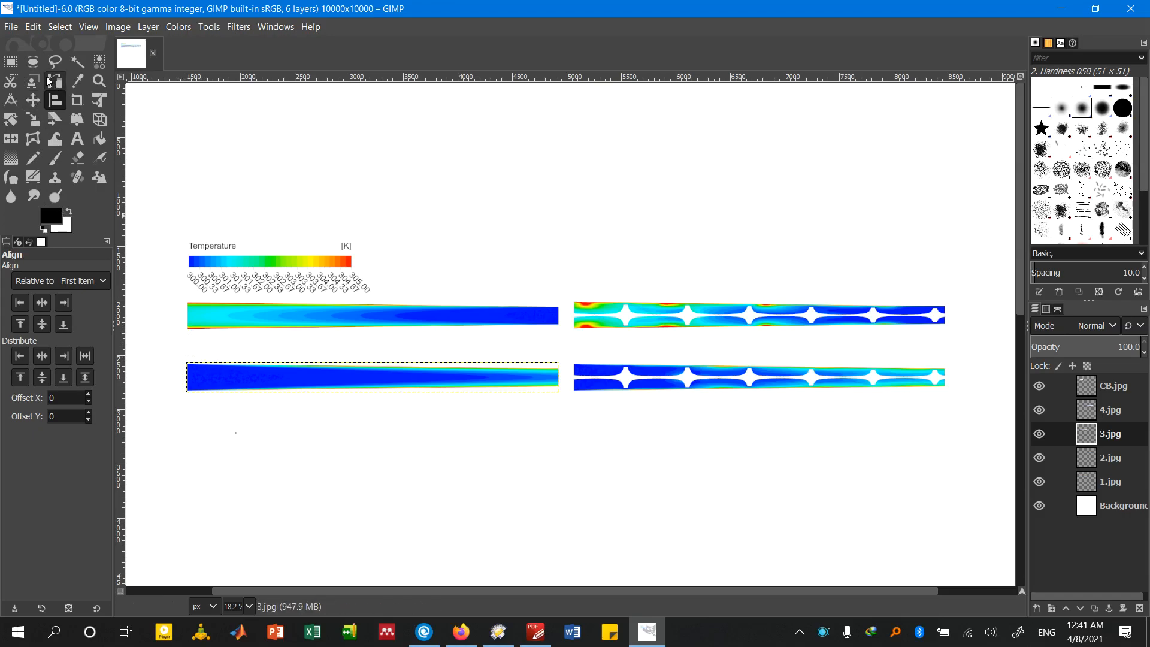
key("m")
left_click_drag(209, 375, 586, 389)
key("ctrl+z")
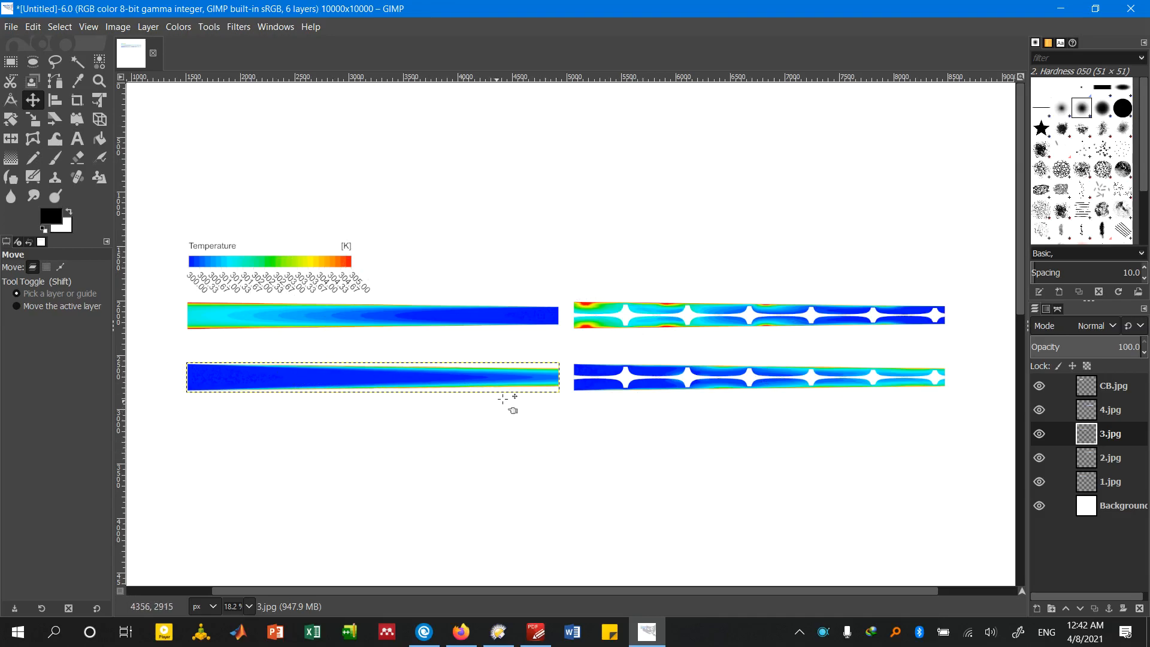
Merge the 1.jpg contour layer down into the Background layer
scroll(466, 399, "up", 4)
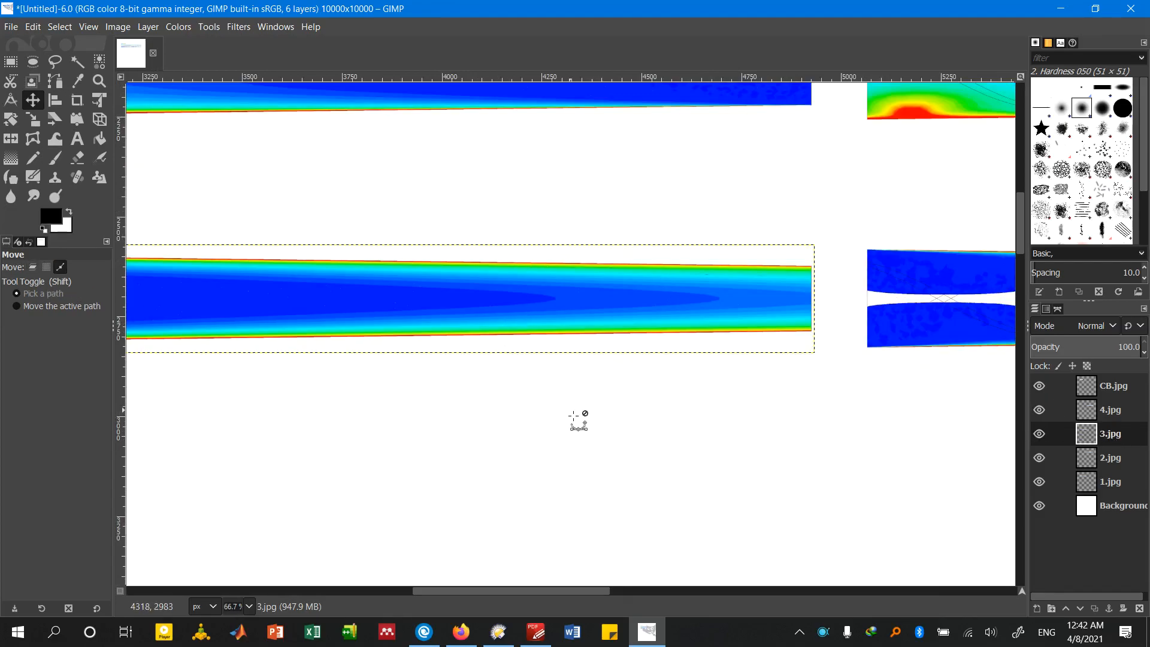
scroll(550, 428, "down", 4)
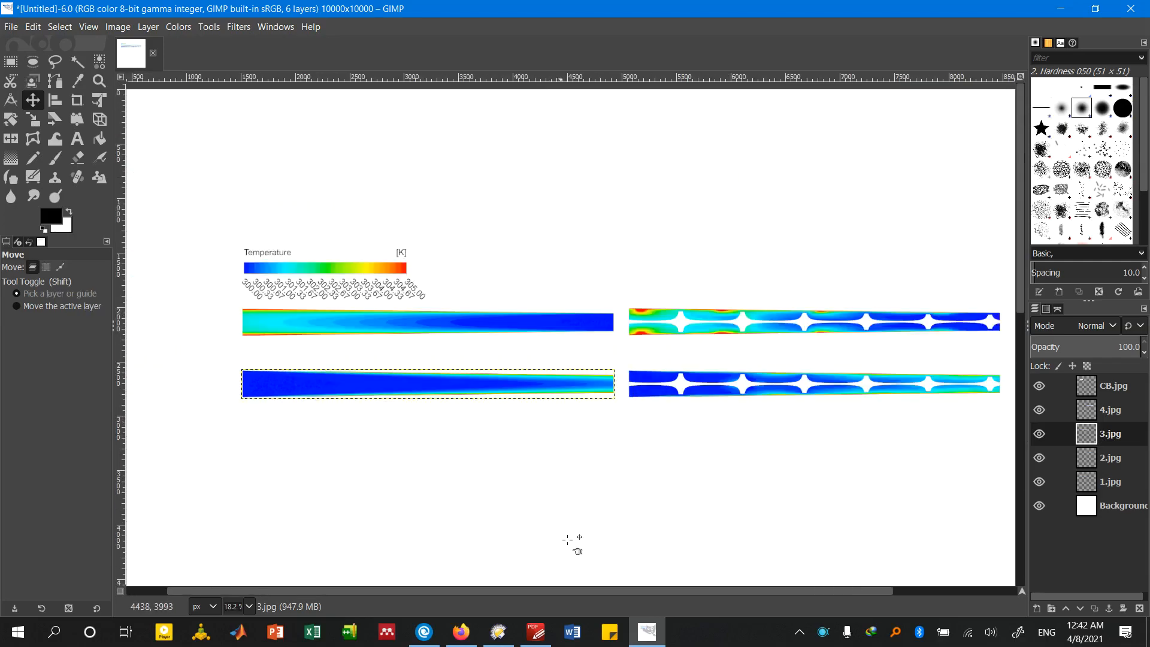
left_click_drag(581, 590, 606, 590)
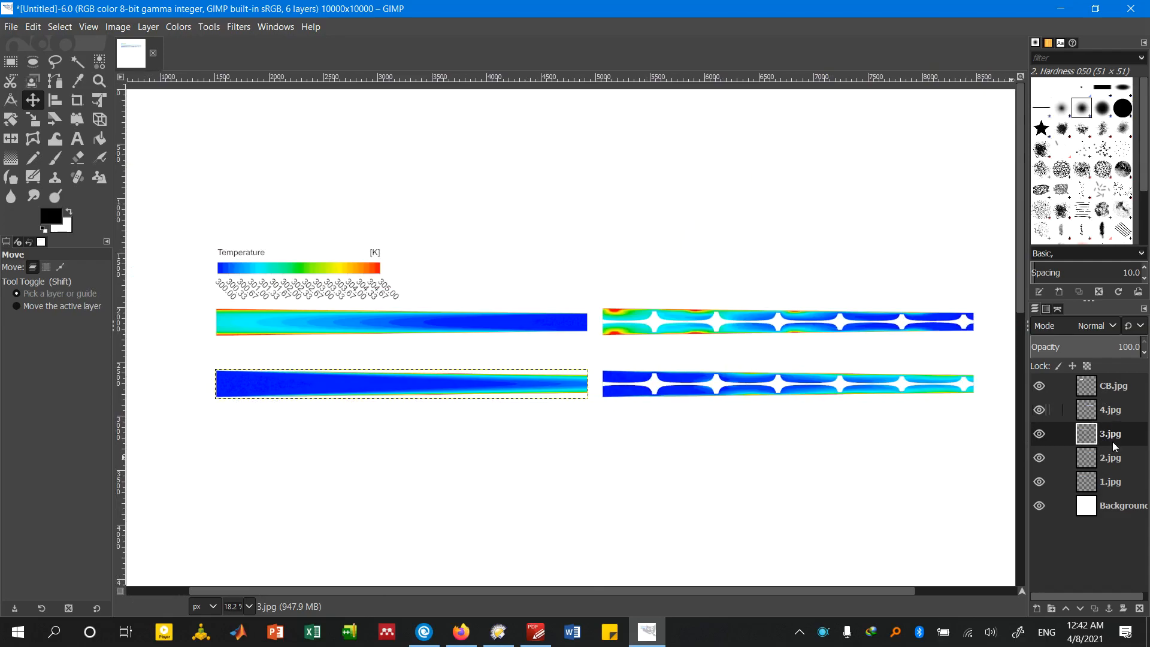
left_click(1111, 461)
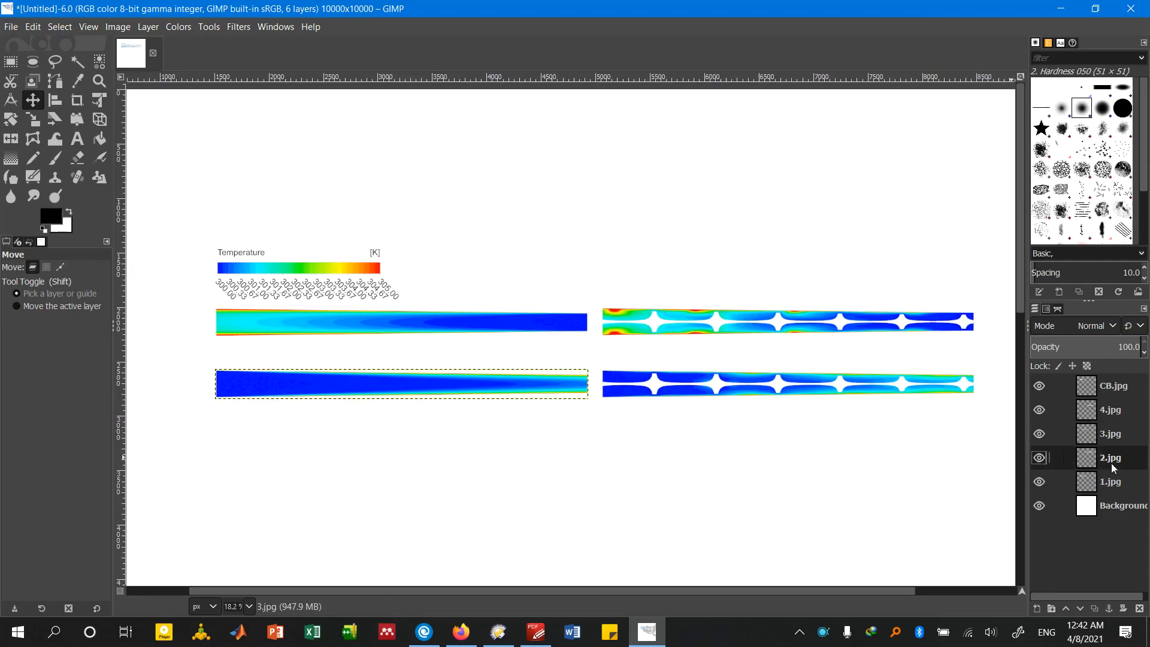
right_click(1111, 462)
key("Escape")
left_click(1118, 483)
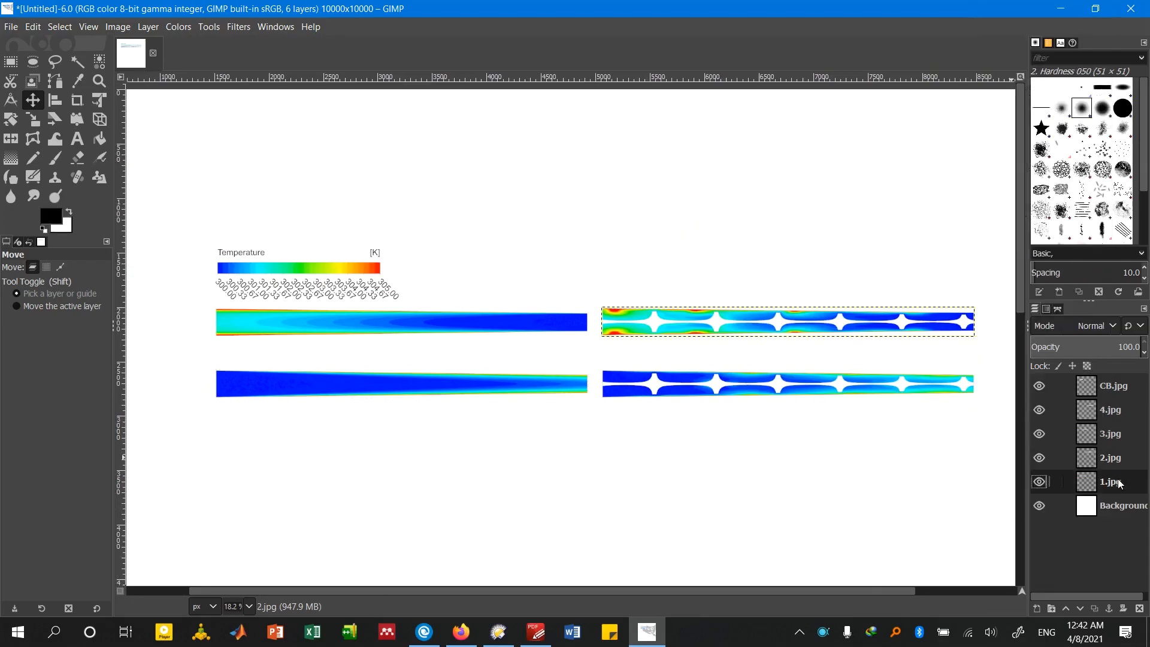
right_click(1118, 483)
key("Escape")
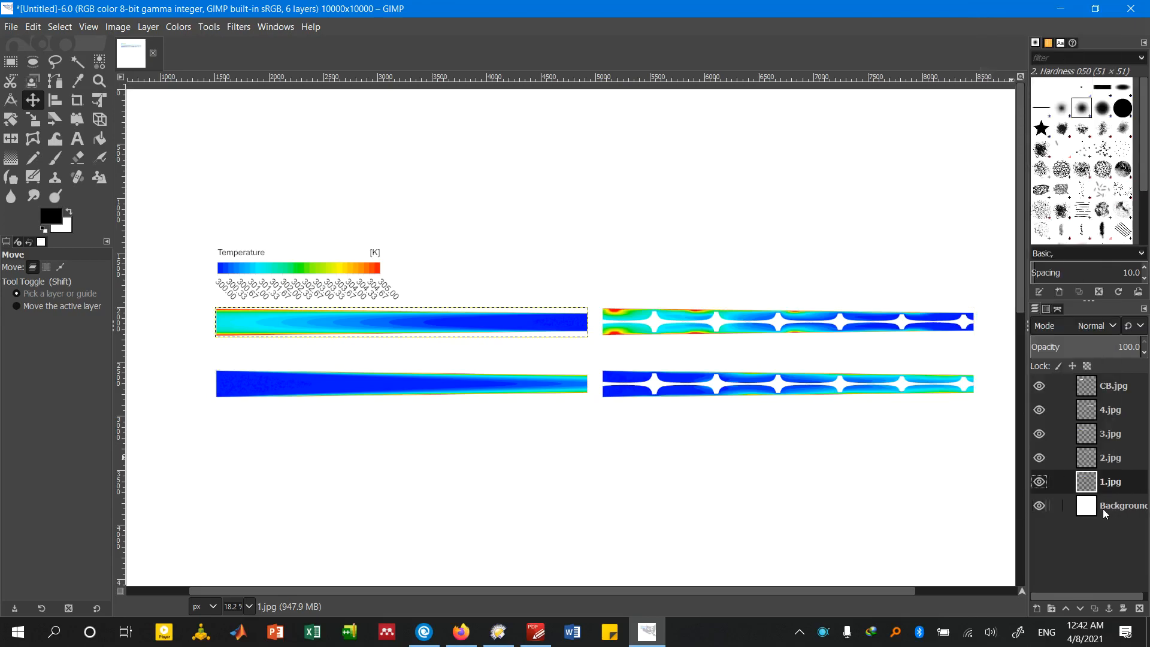
right_click(1114, 486)
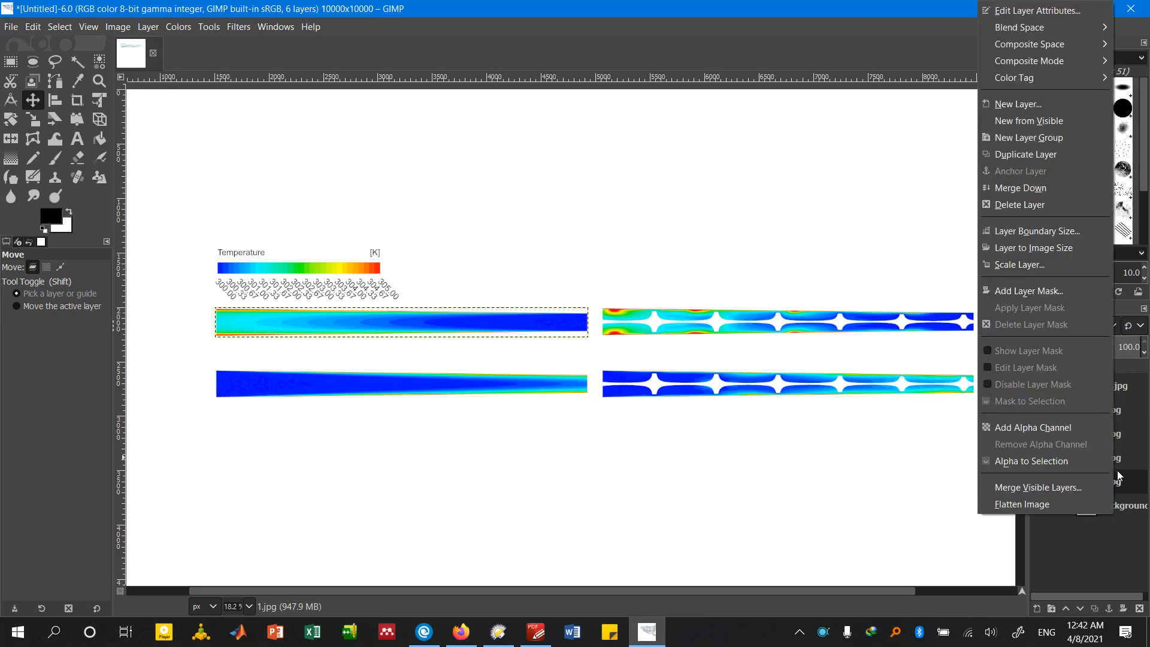
left_click(1040, 190)
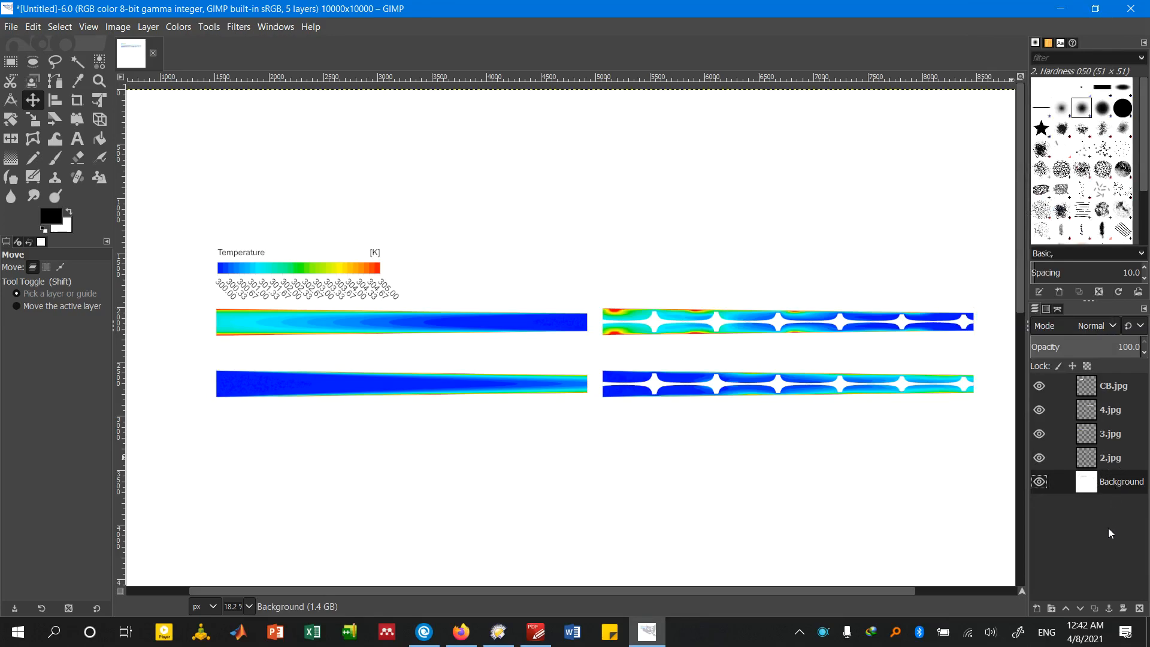
Merge the remaining layers 2.jpg, CB.jpg, 4.jpg and 3.jpg down until only the Background layer is left
right_click(1111, 458)
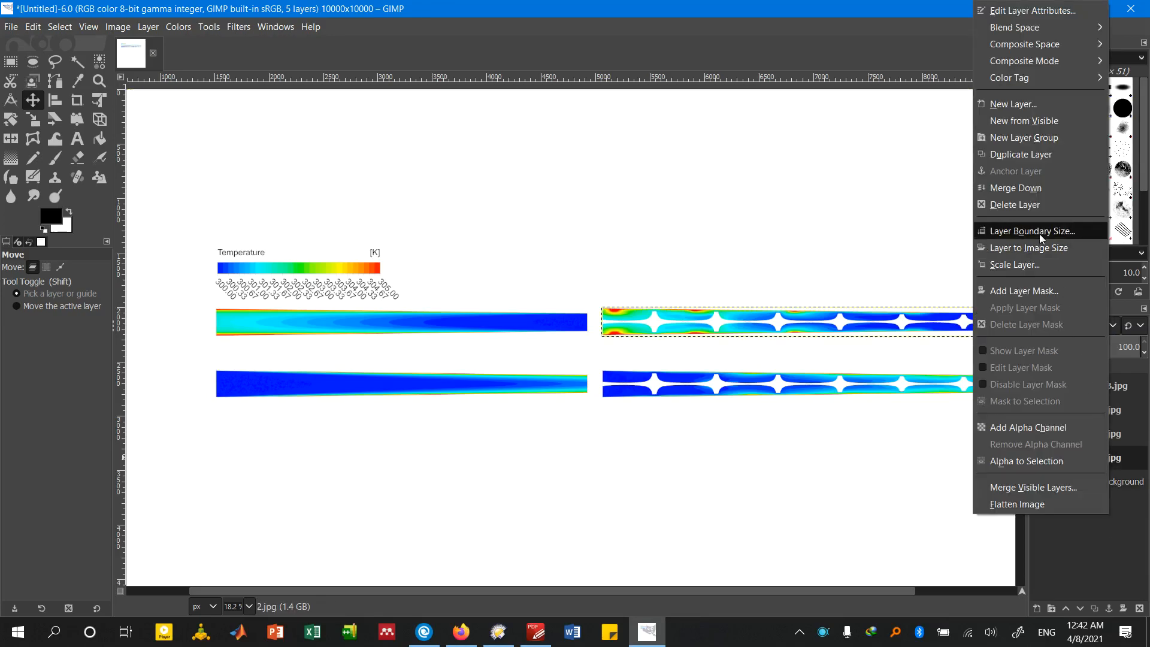
left_click(1029, 194)
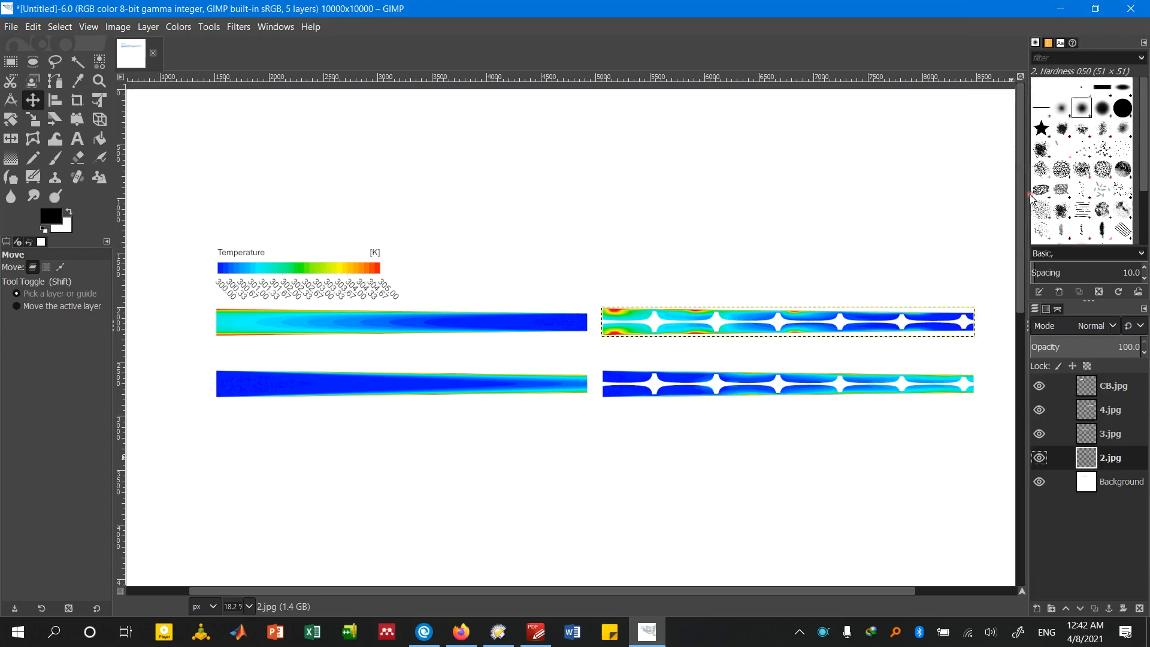
right_click(1124, 388)
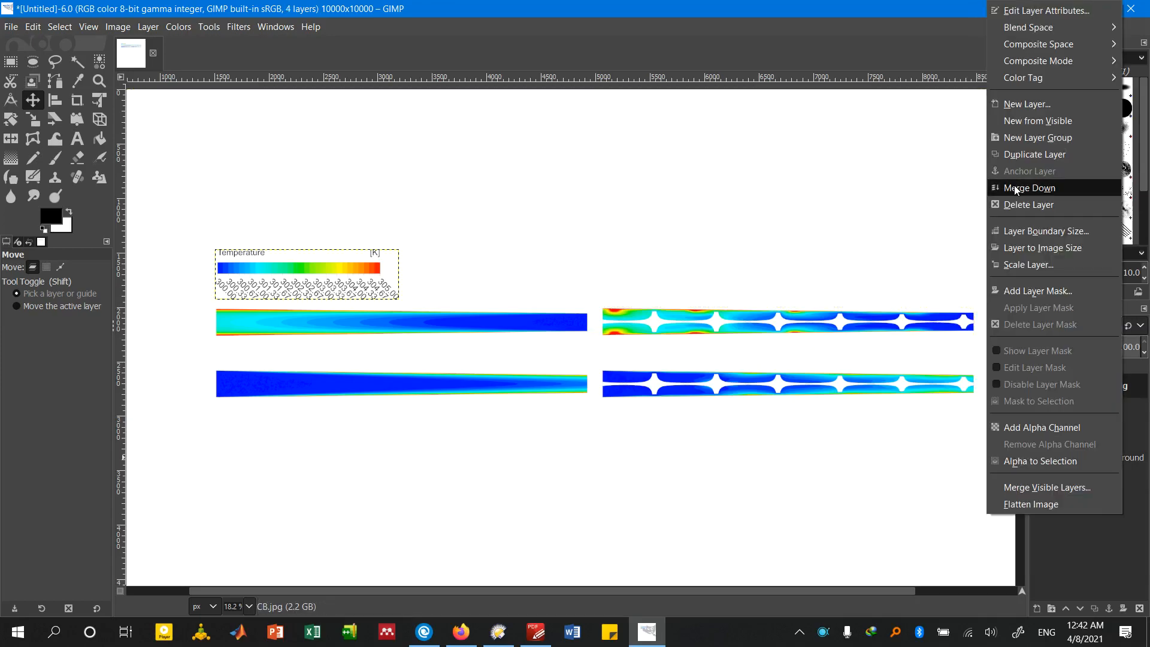
left_click(1014, 185)
right_click(1117, 386)
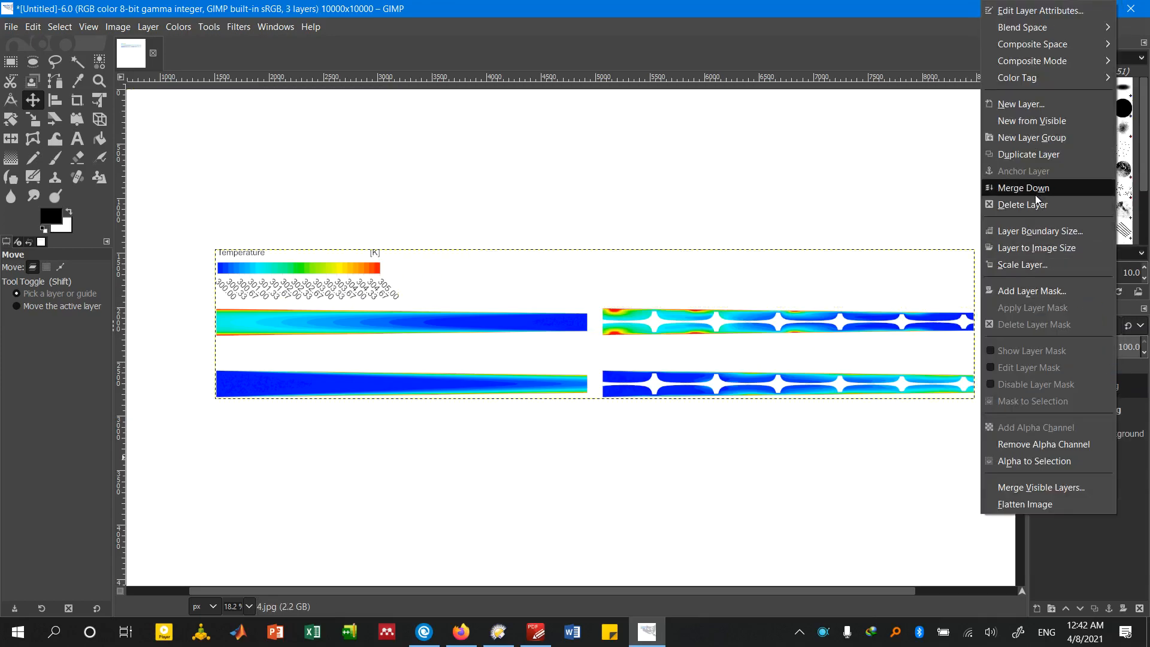
left_click(1036, 197)
right_click(1114, 384)
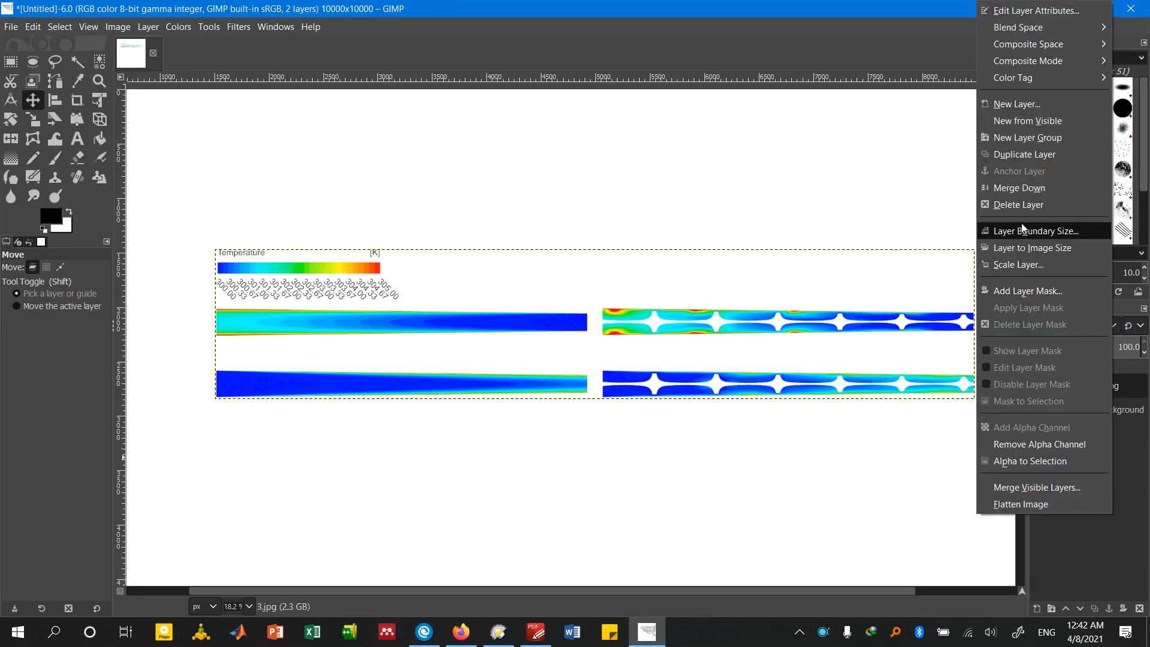
left_click(1019, 190)
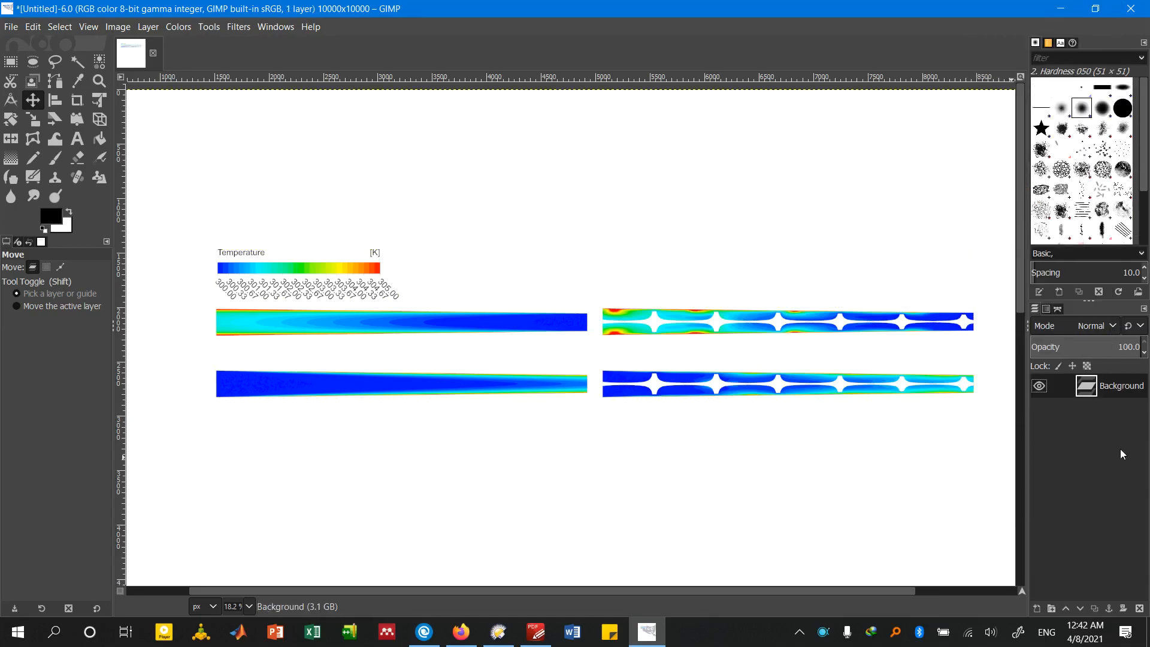
Crop the canvas to its content so the empty white margins around the contours and colour bar are removed
scroll(661, 455, "down", 1)
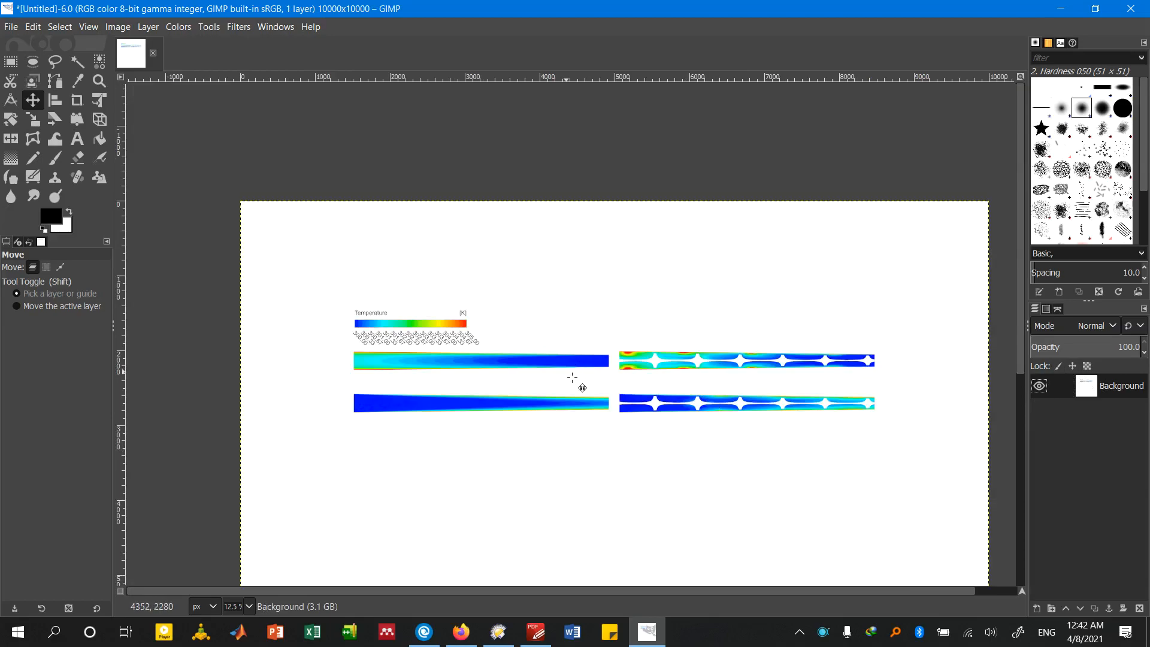
scroll(607, 435, "up", 1)
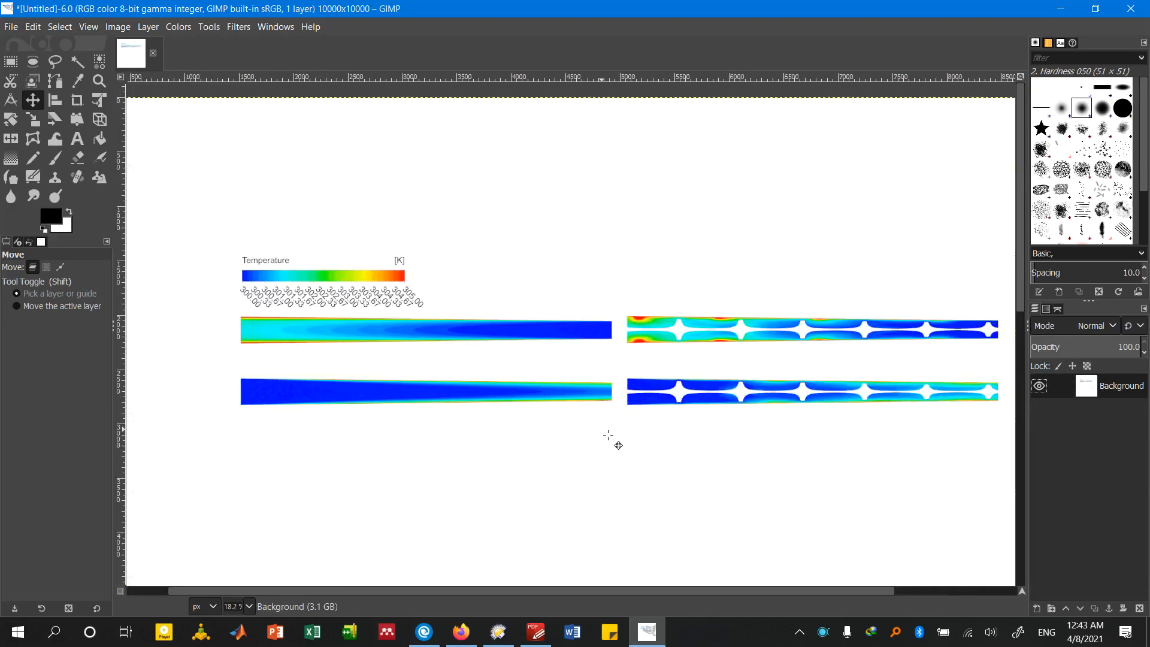
scroll(607, 440, "down", 1)
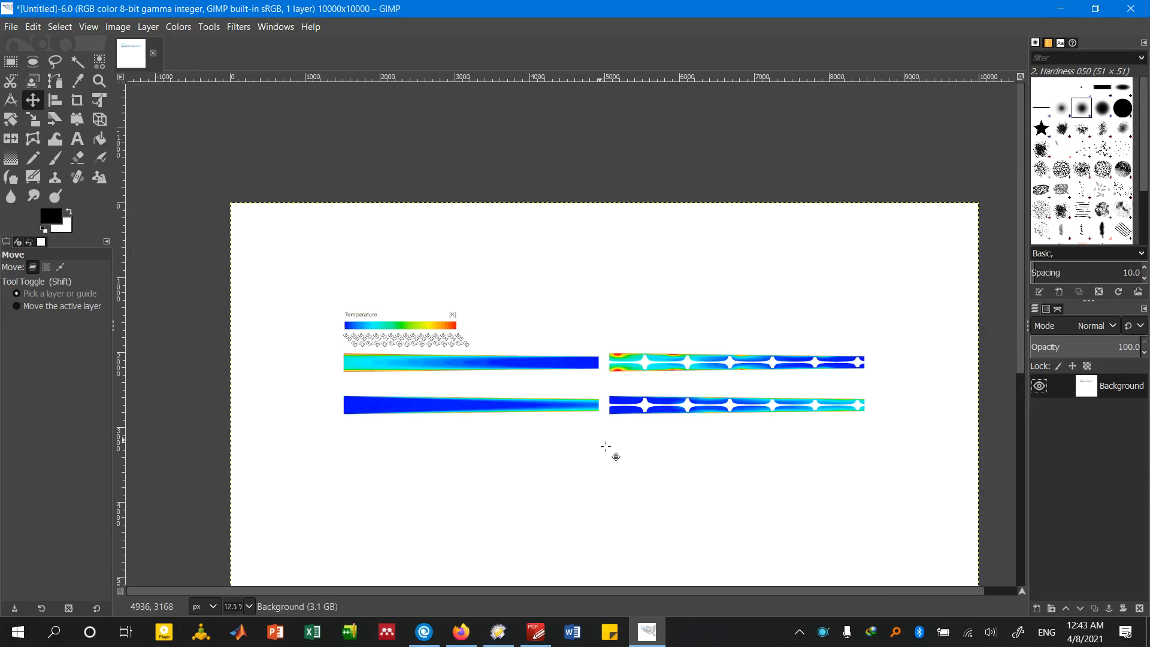
scroll(609, 446, "up", 1)
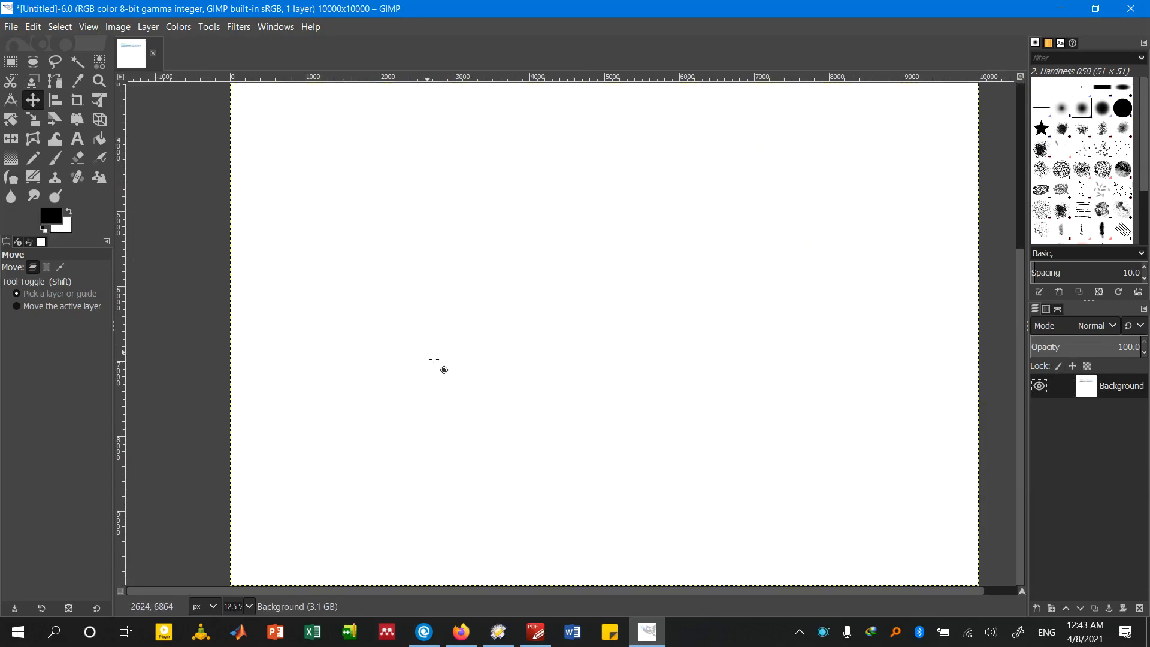
scroll(448, 377, "down", 1)
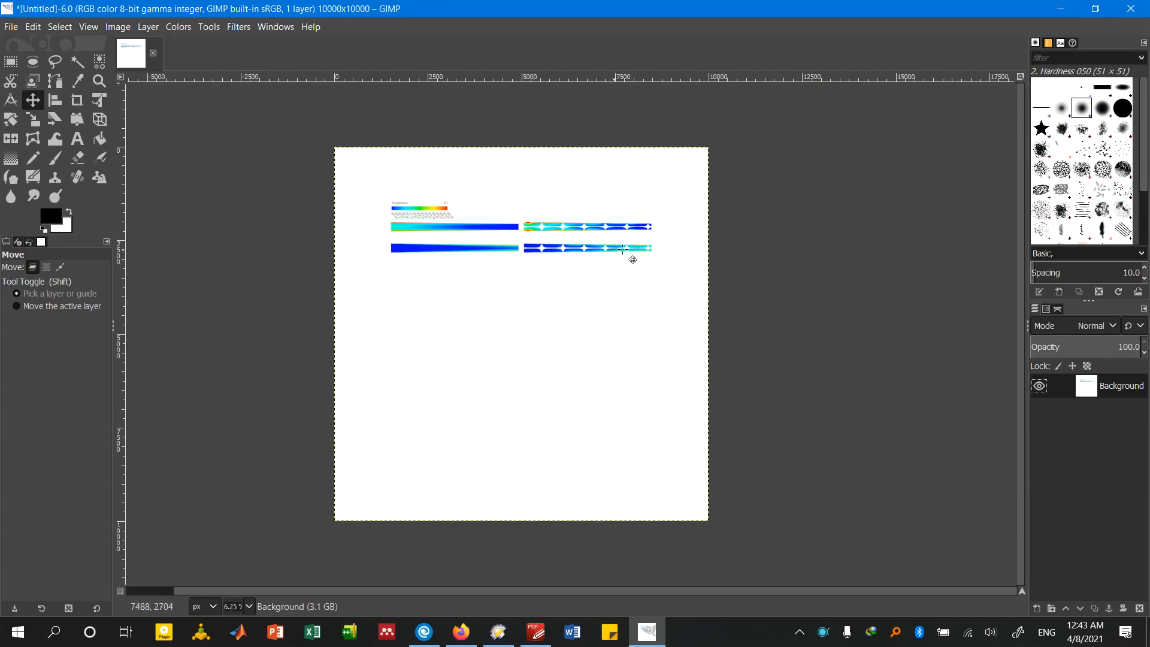
scroll(545, 198, "up", 1)
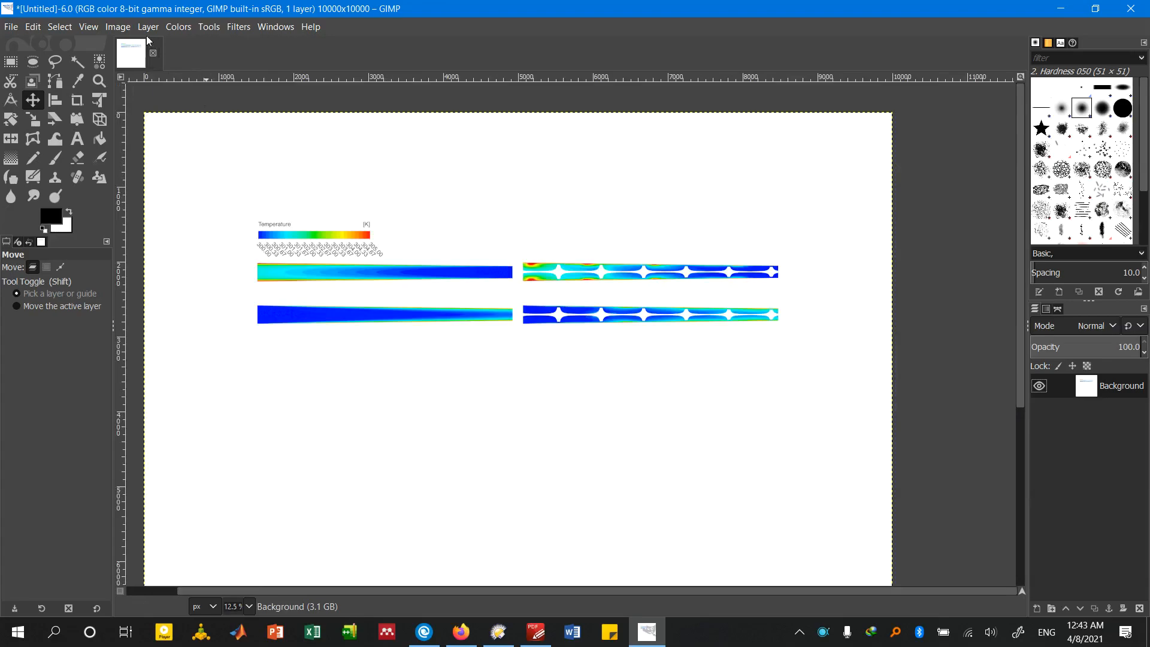
left_click(118, 27)
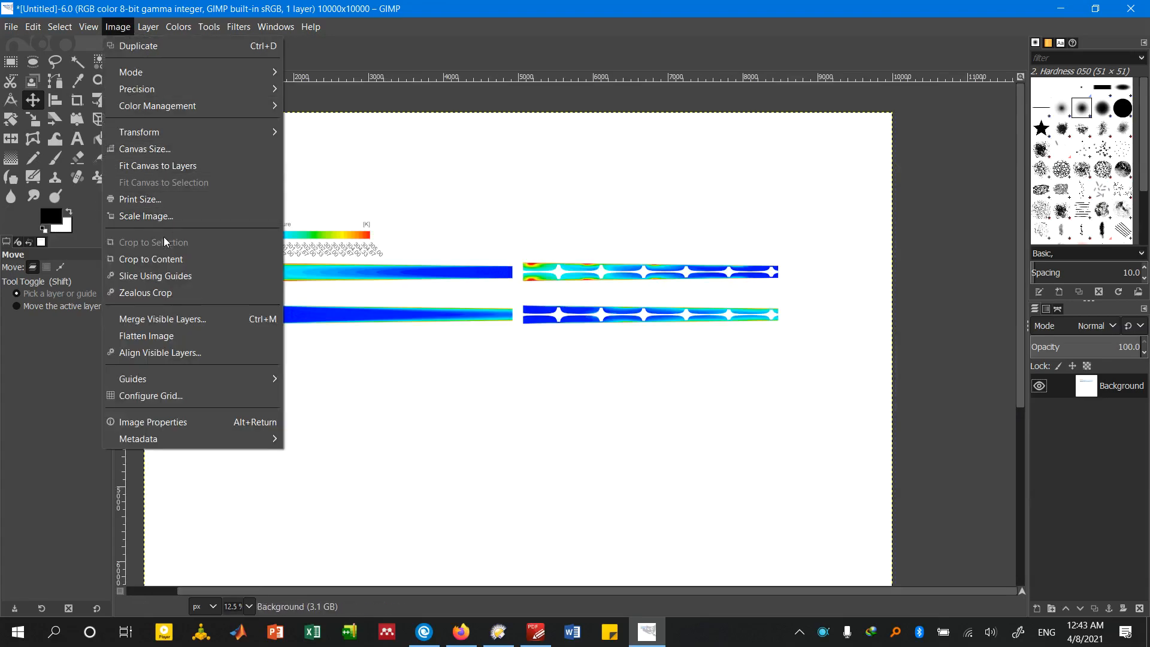
left_click(171, 258)
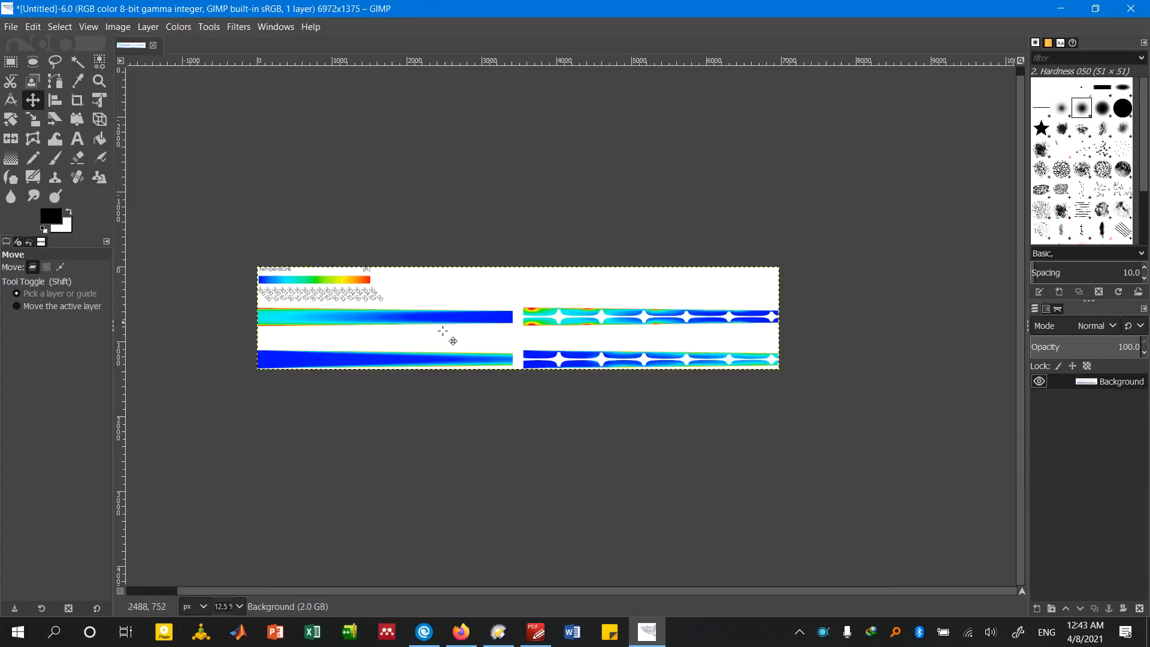
Start scaling the image and set its width to 6000 px with the aspect ratio kept
scroll(389, 343, "up", 1)
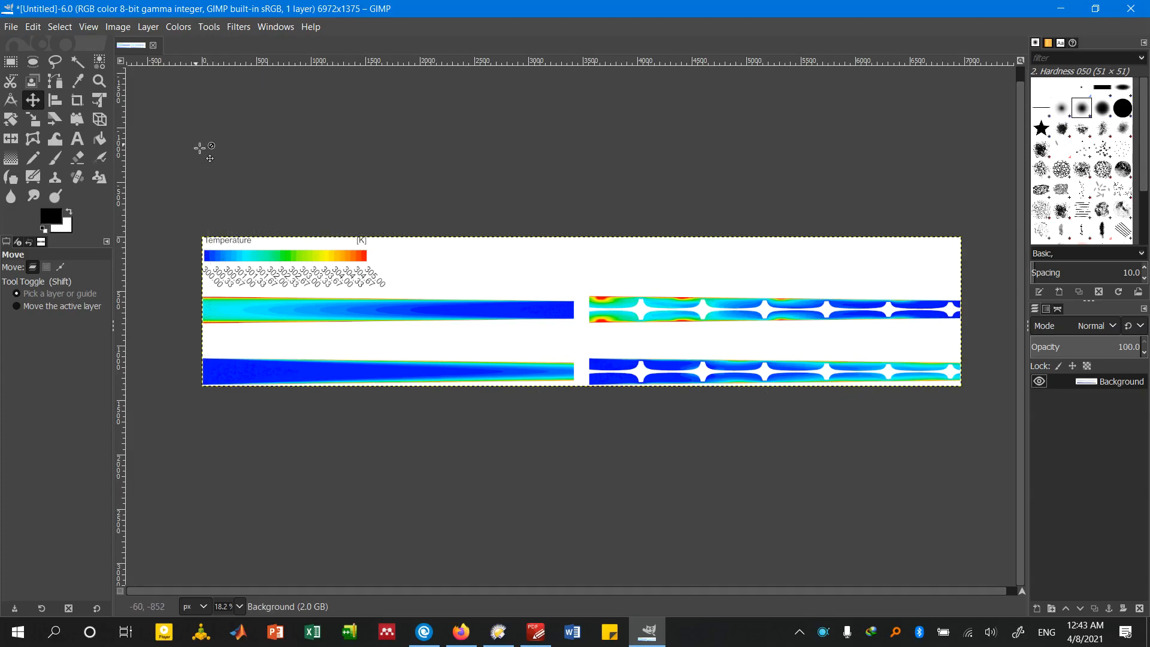
left_click(118, 27)
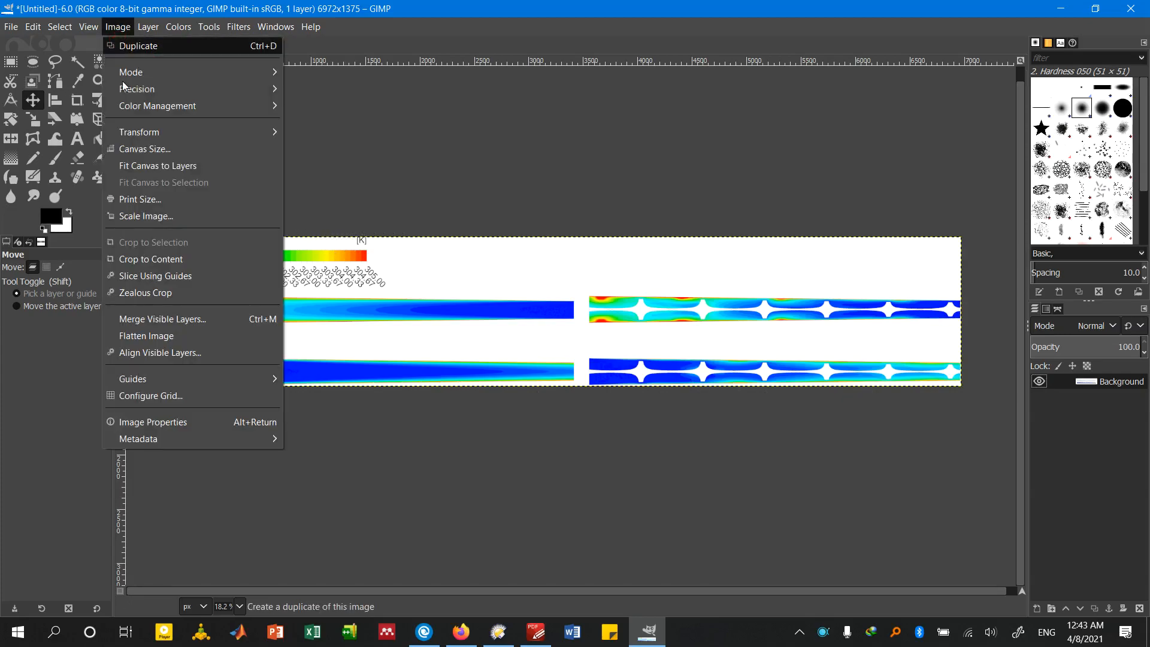
left_click(160, 220)
left_click_drag(558, 220, 544, 349)
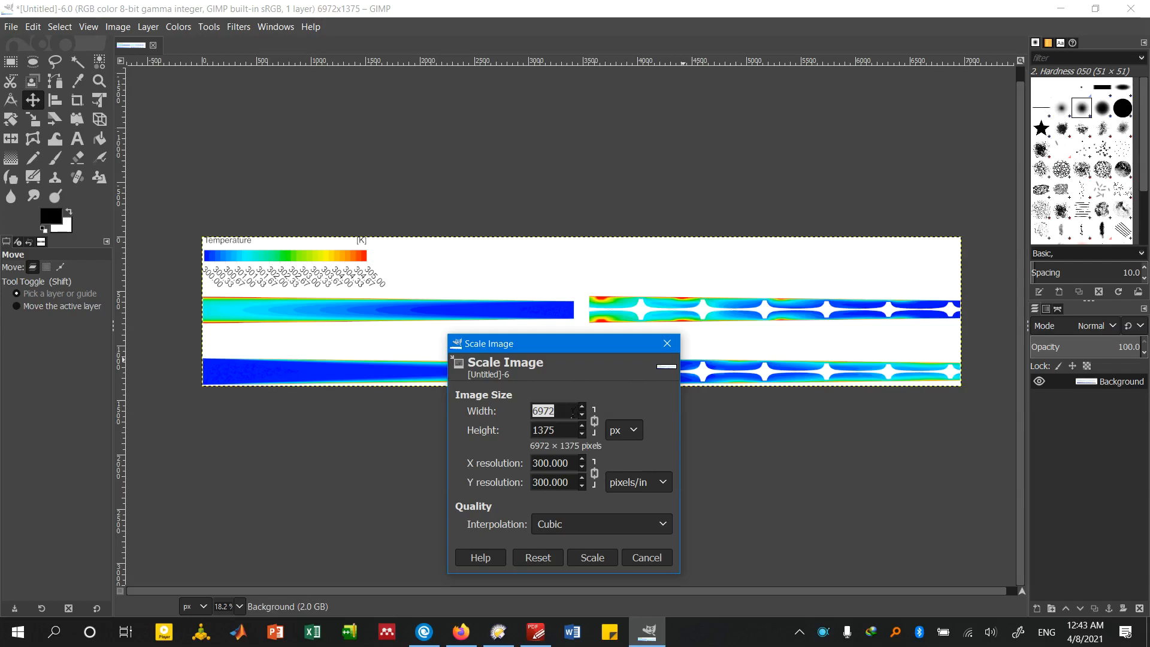
left_click(573, 412)
left_click_drag(557, 412, 530, 413)
left_click(554, 414)
left_click(550, 412)
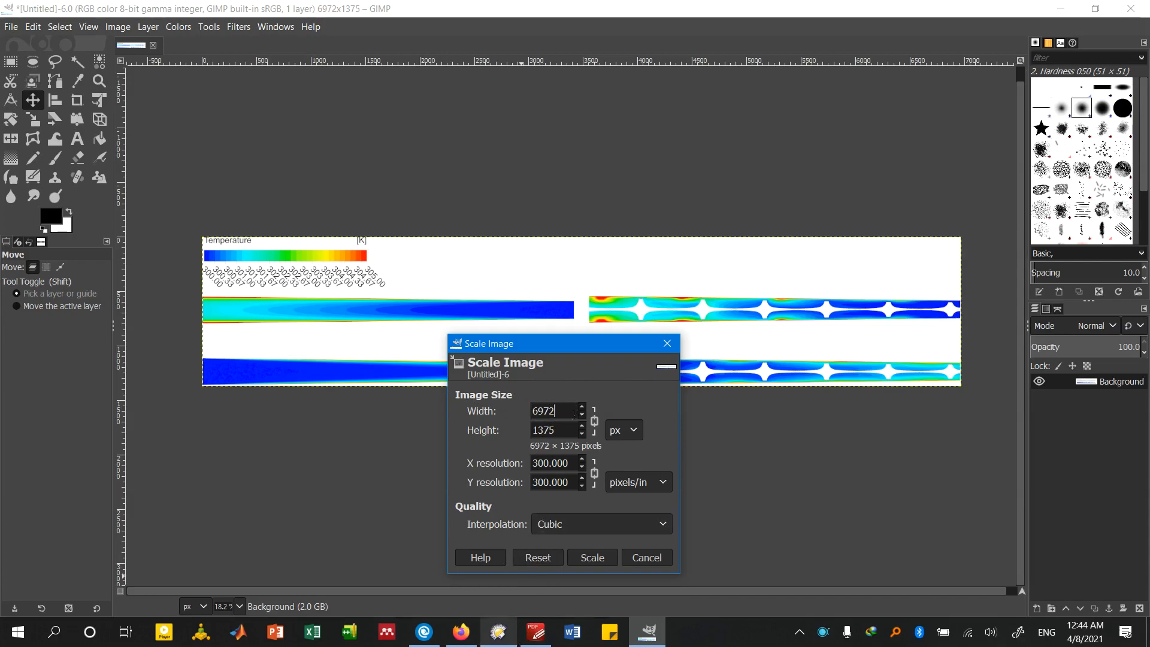
left_click_drag(573, 412, 513, 405)
type("6000")
left_click(572, 422)
left_click_drag(548, 342, 631, 265)
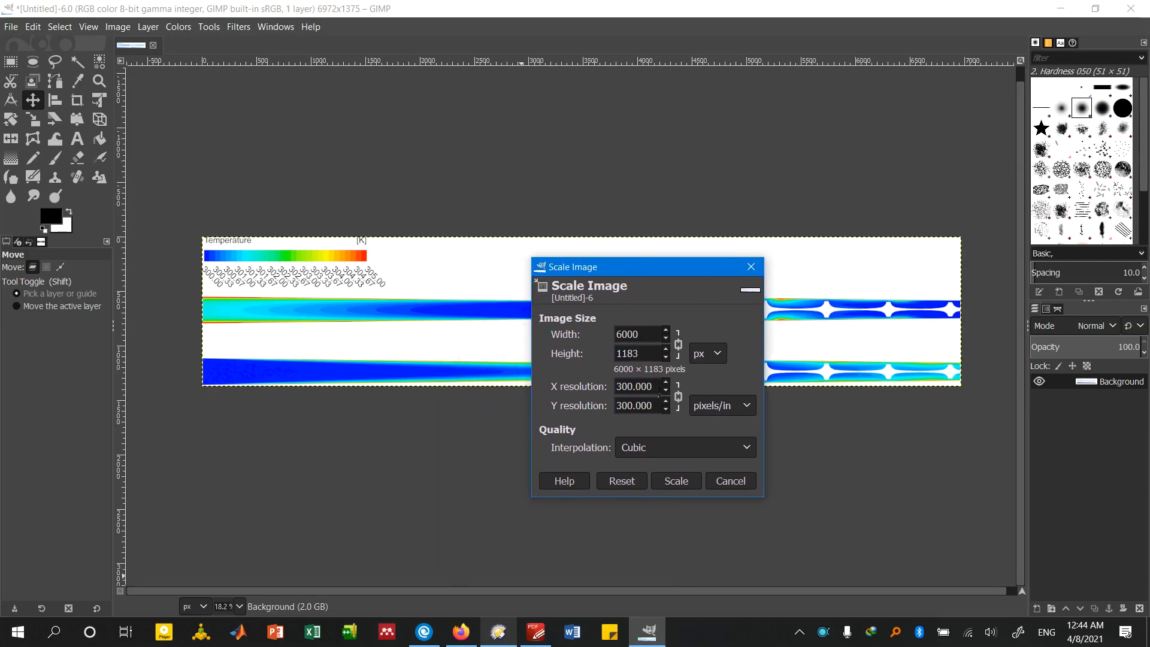
Set the X and Y resolution to 600 pixels/in and apply the scaling with cubic interpolation
left_click(629, 387)
left_click_drag(655, 390, 612, 386)
type("600")
left_click(629, 405)
left_click(675, 481)
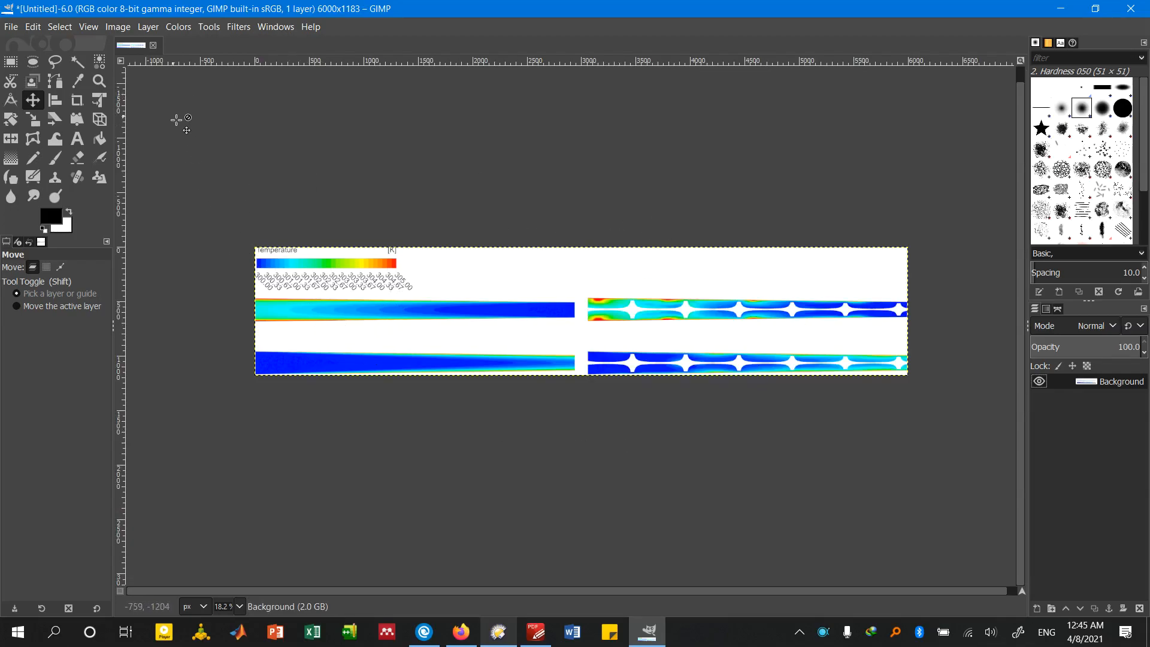
Export the image to New Folder as Merged Figure.tiff with no compression
left_click(11, 27)
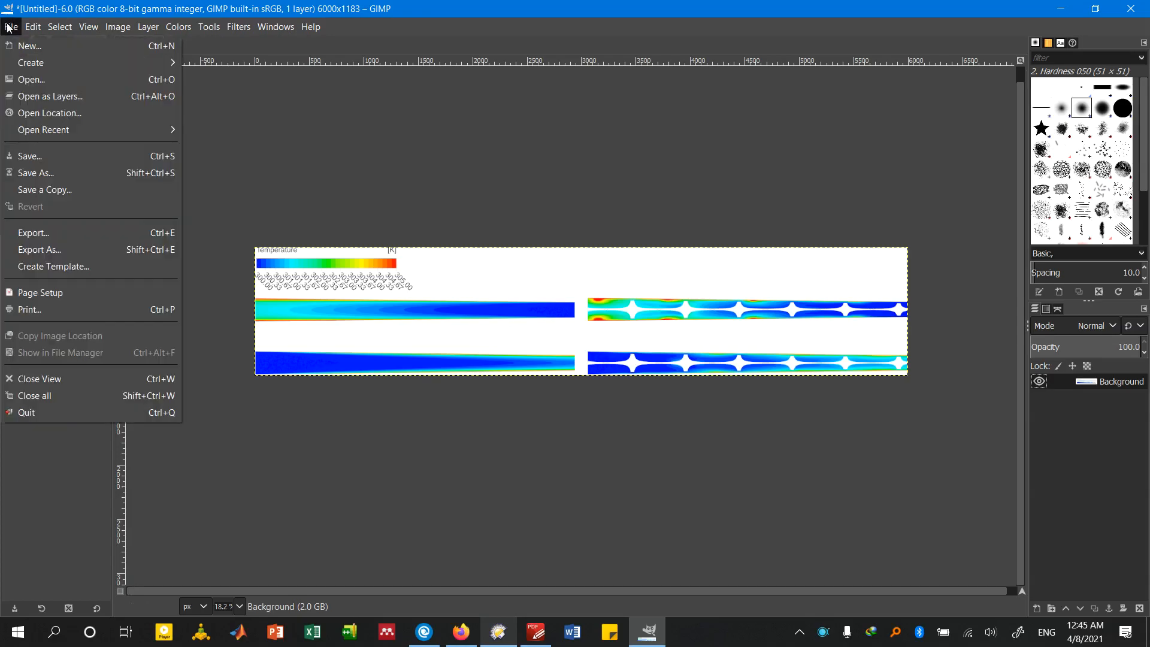
left_click(121, 247)
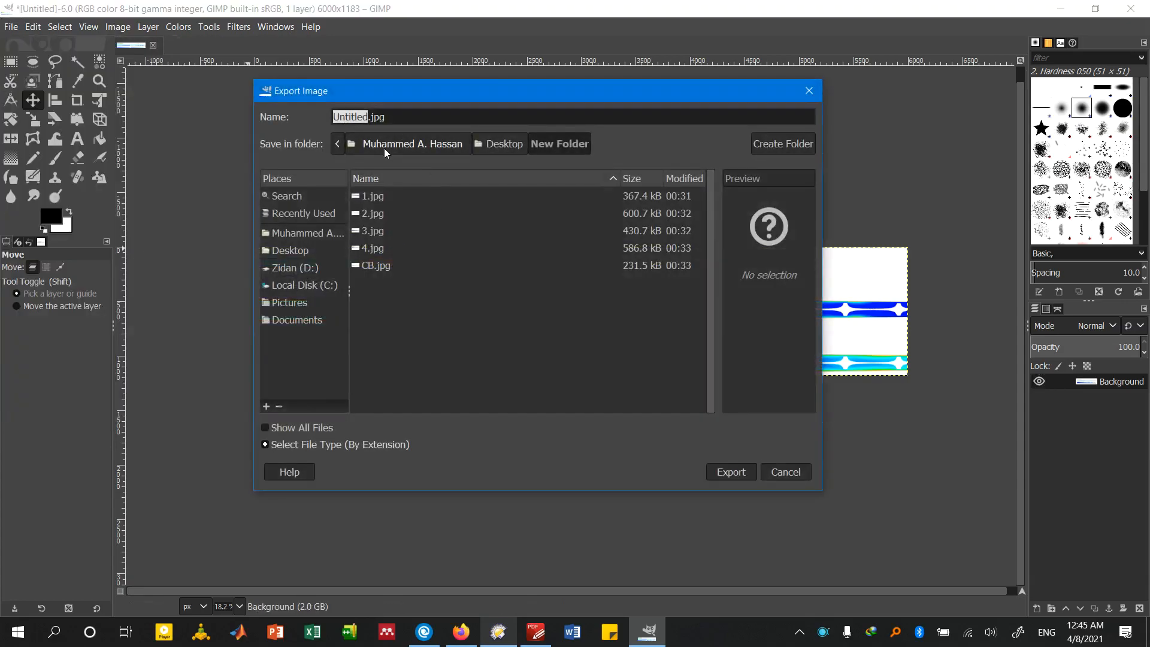
type("Merged Figure")
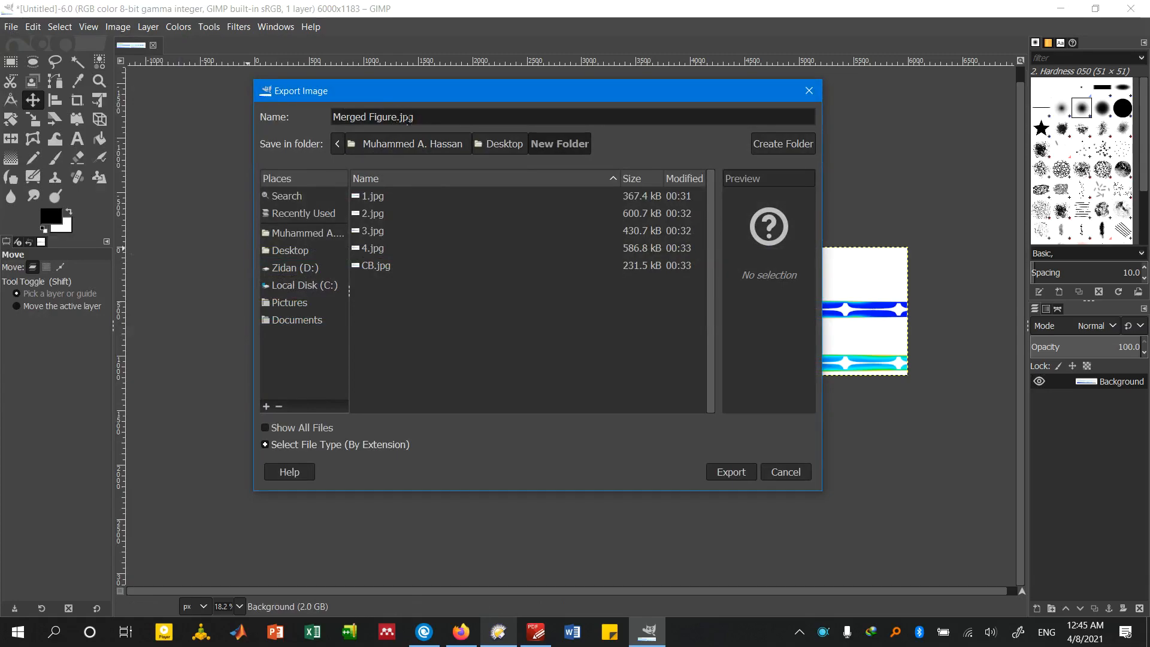
double_click(406, 117)
type("tiff")
left_click(731, 471)
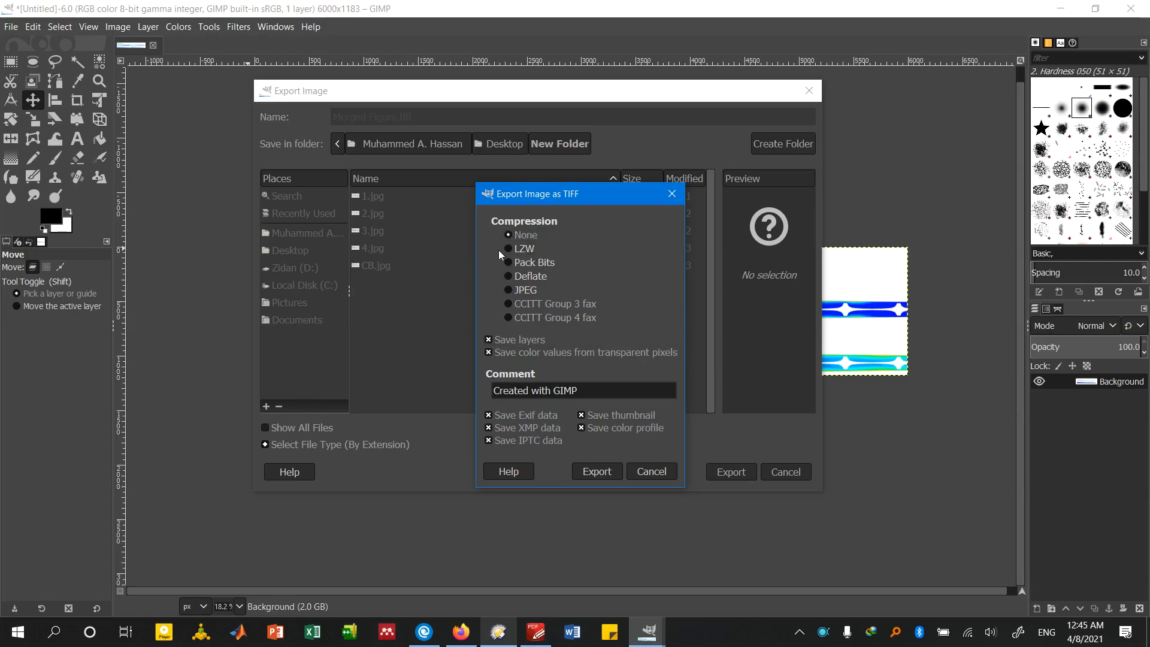
left_click(588, 472)
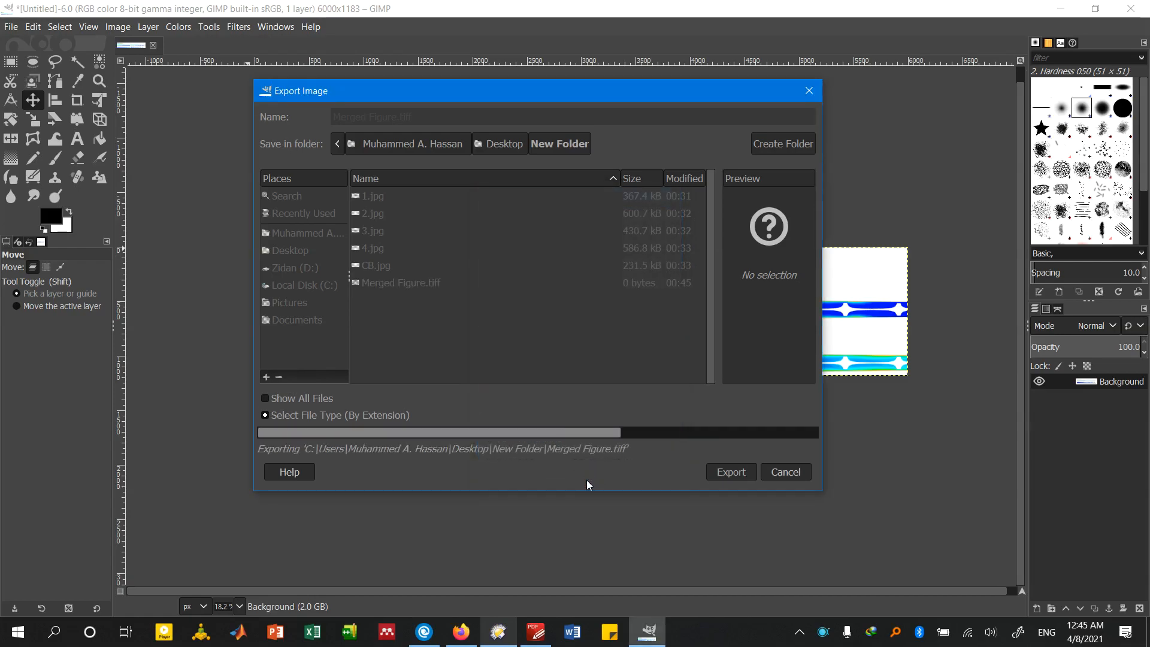
Switch to the file manager and open Merged Figure.tiff in Picasa Photo Viewer, making that viewer the default for .tiff files
left_click(506, 626)
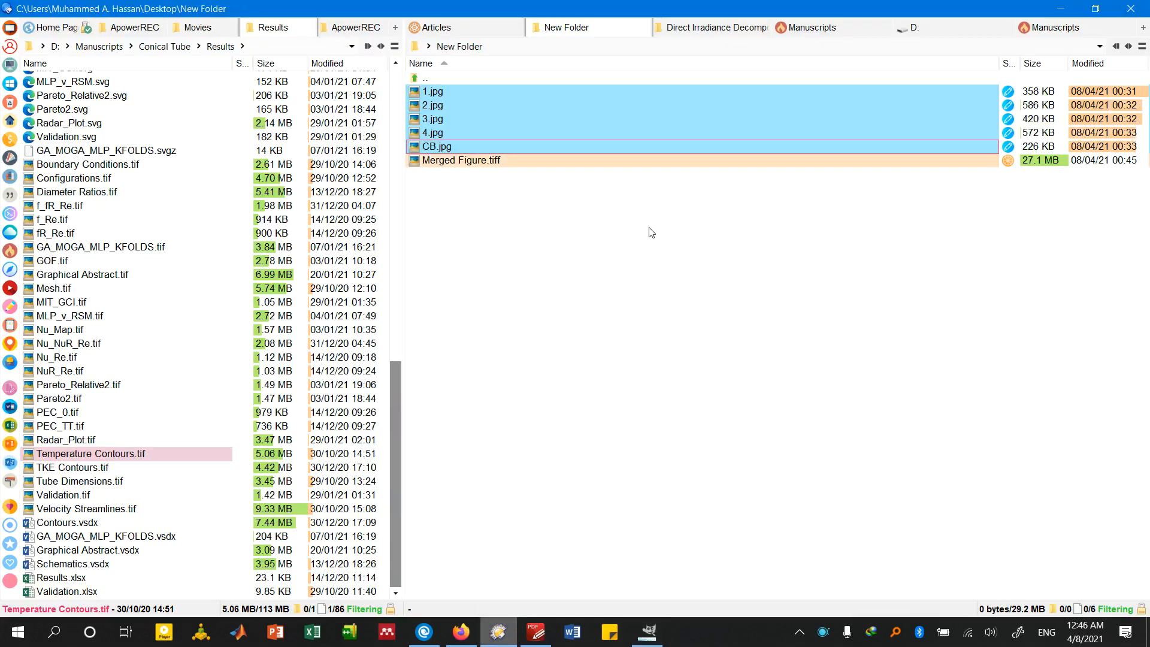
left_click(633, 161)
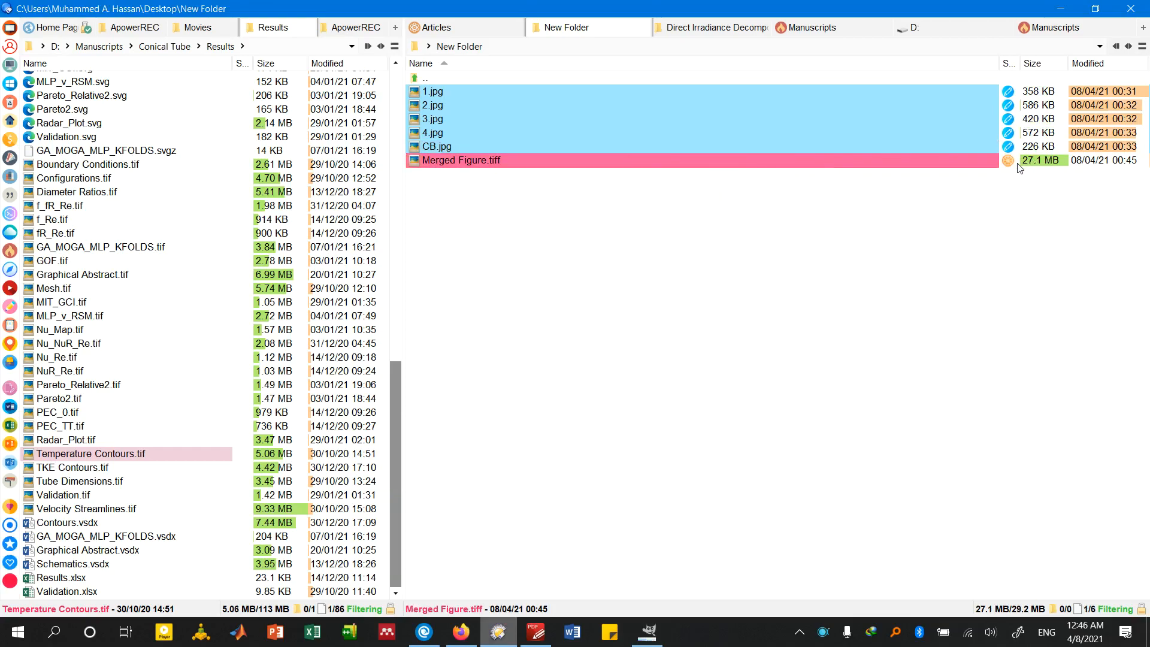
left_click(646, 638)
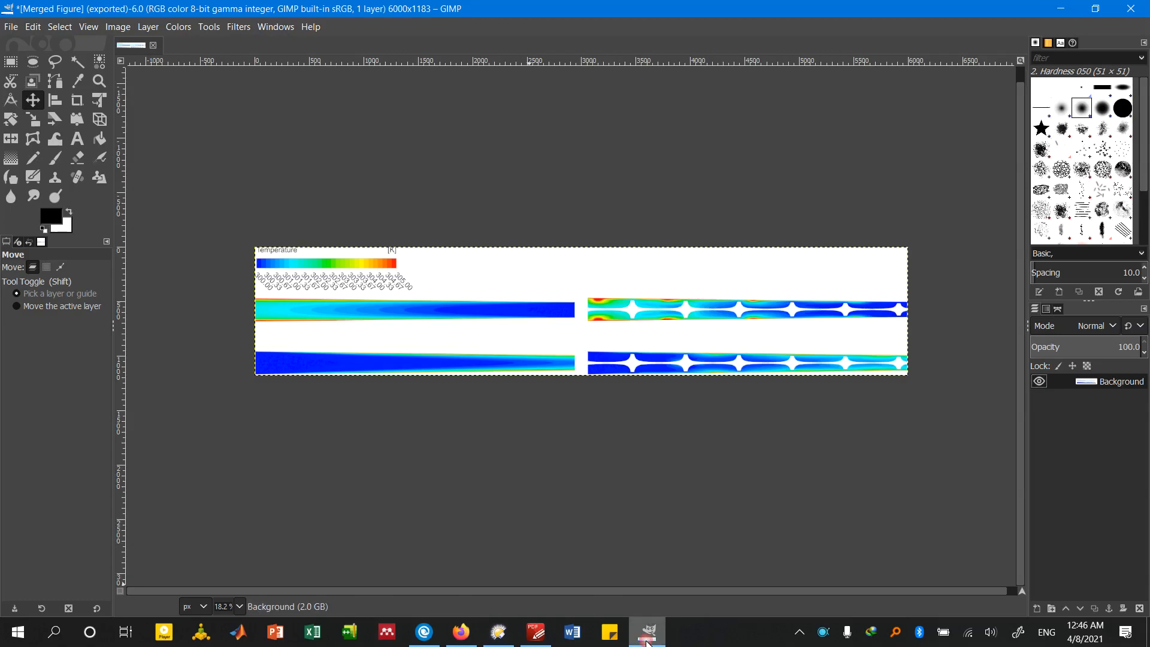
left_click(646, 639)
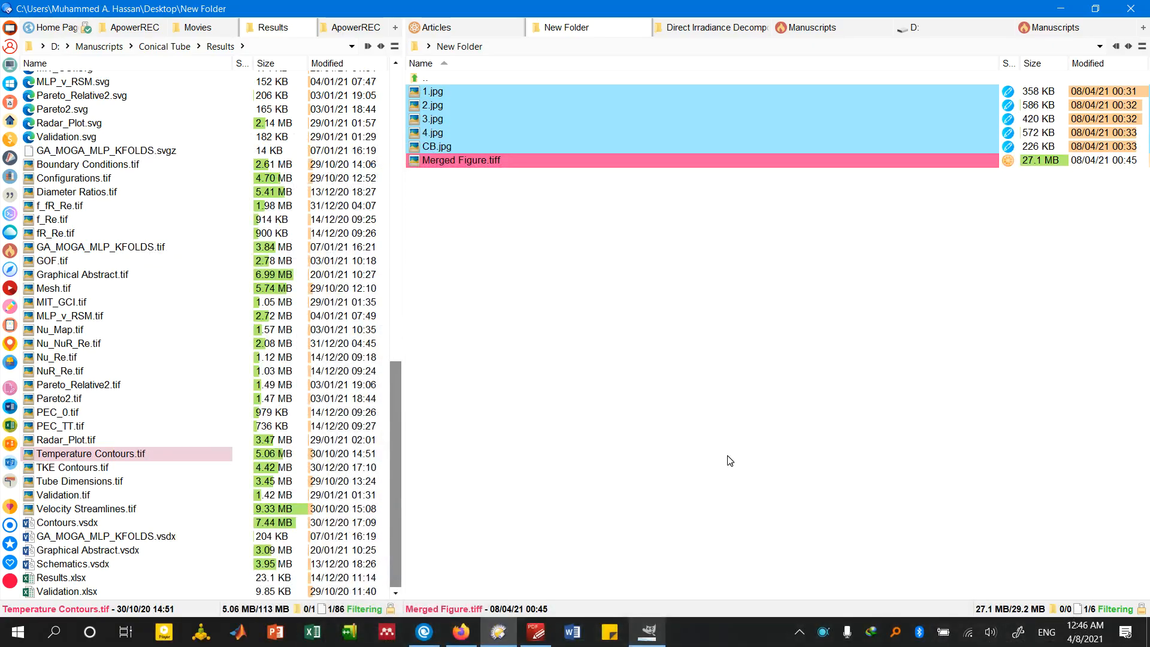
key("Return")
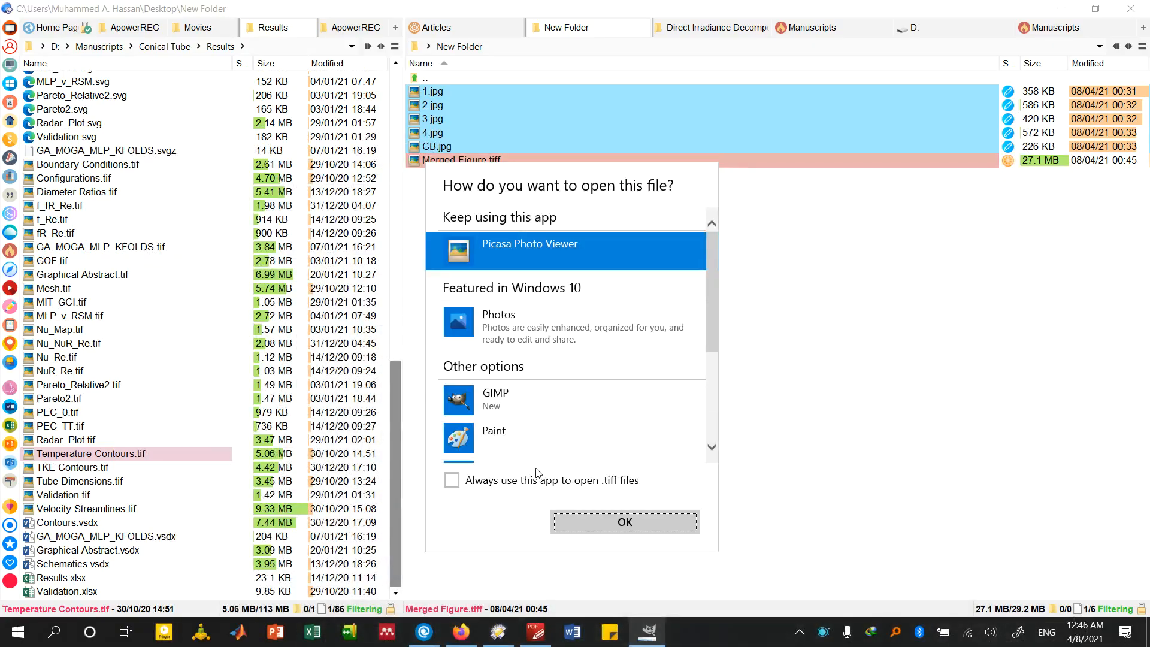
left_click(531, 478)
left_click(605, 521)
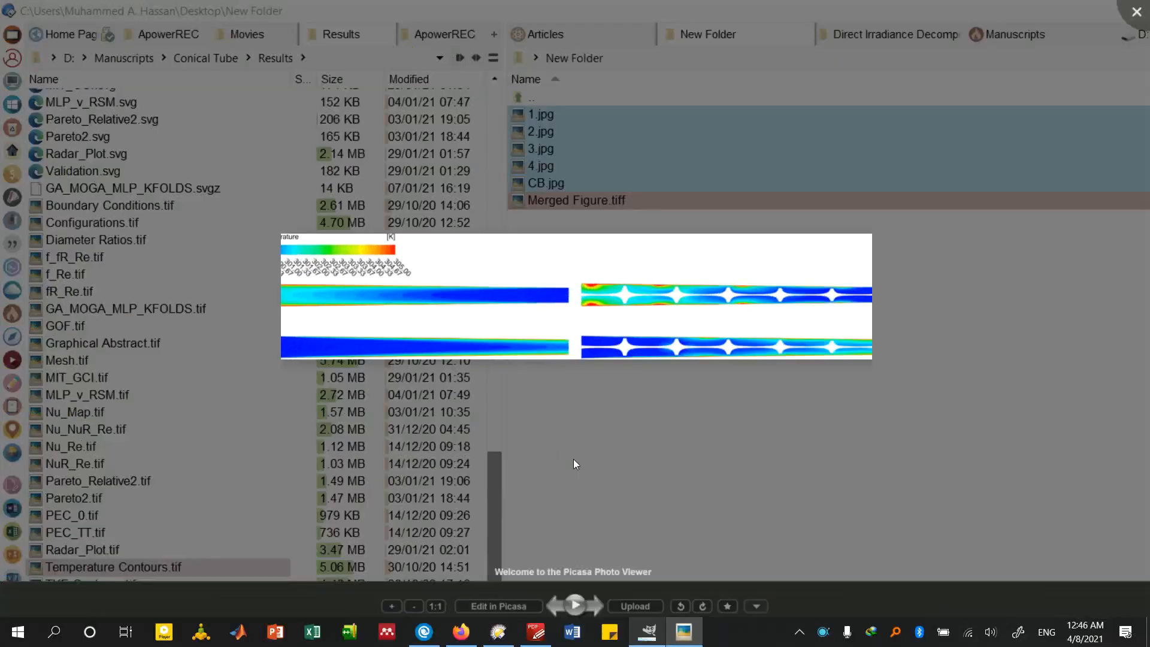
Inspect the sharpness of the exported contours and colour bar labels up close, then close the viewer
scroll(398, 271, "up", 5)
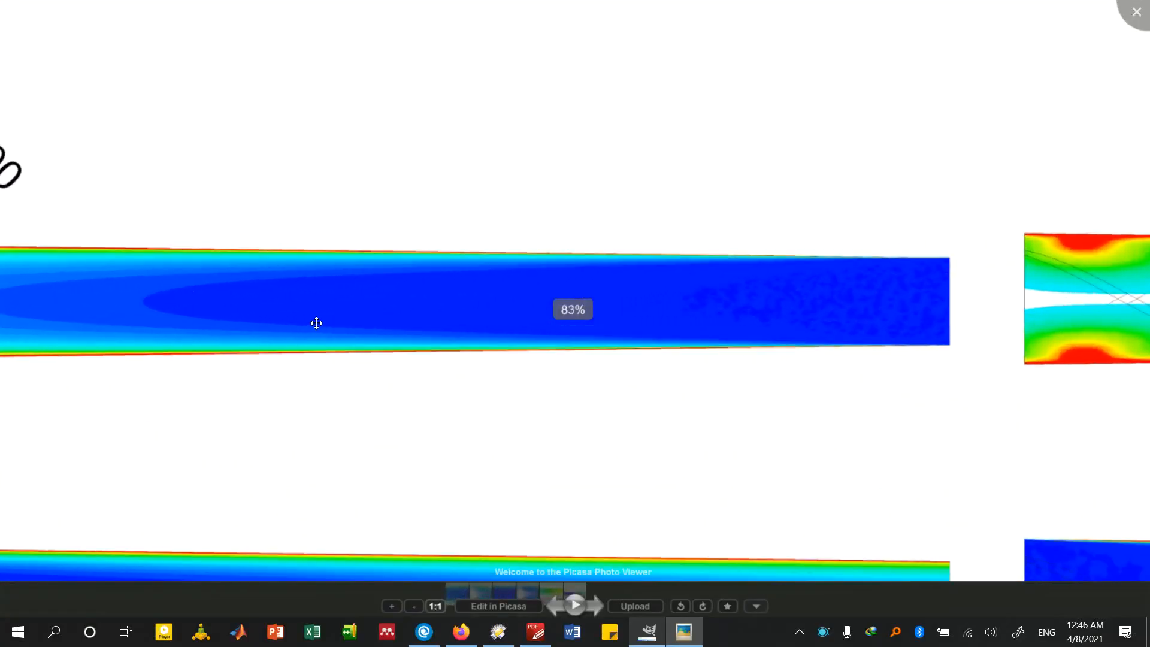
left_click_drag(632, 340, 777, 393)
left_click_drag(379, 324, 709, 359)
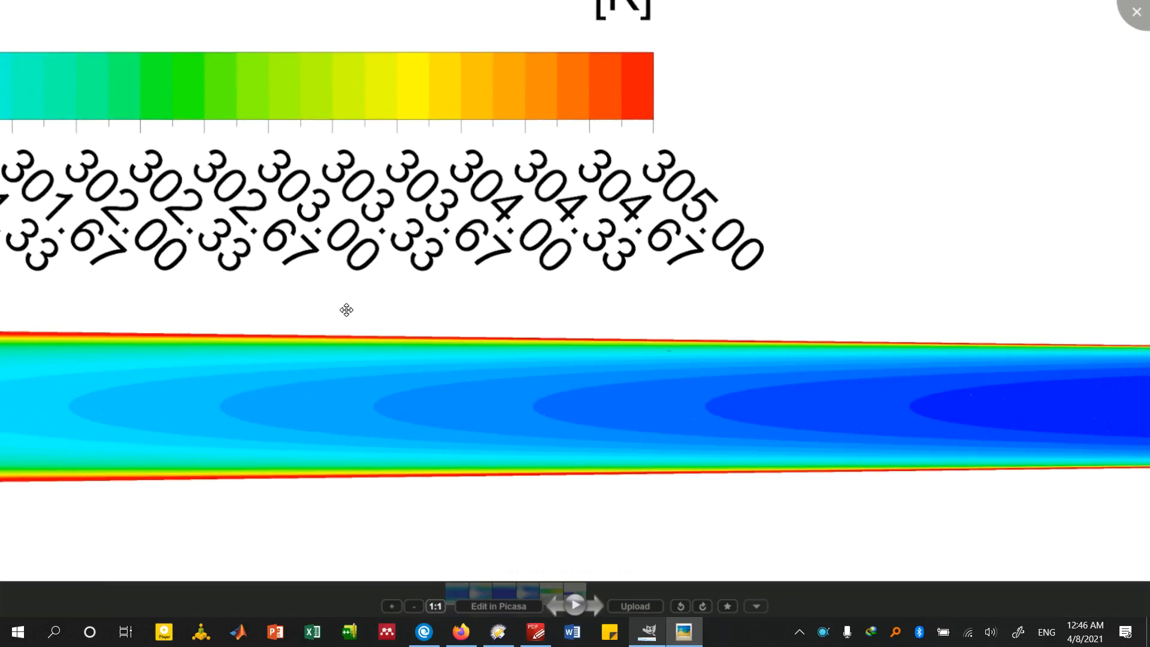
left_click_drag(328, 303, 711, 328)
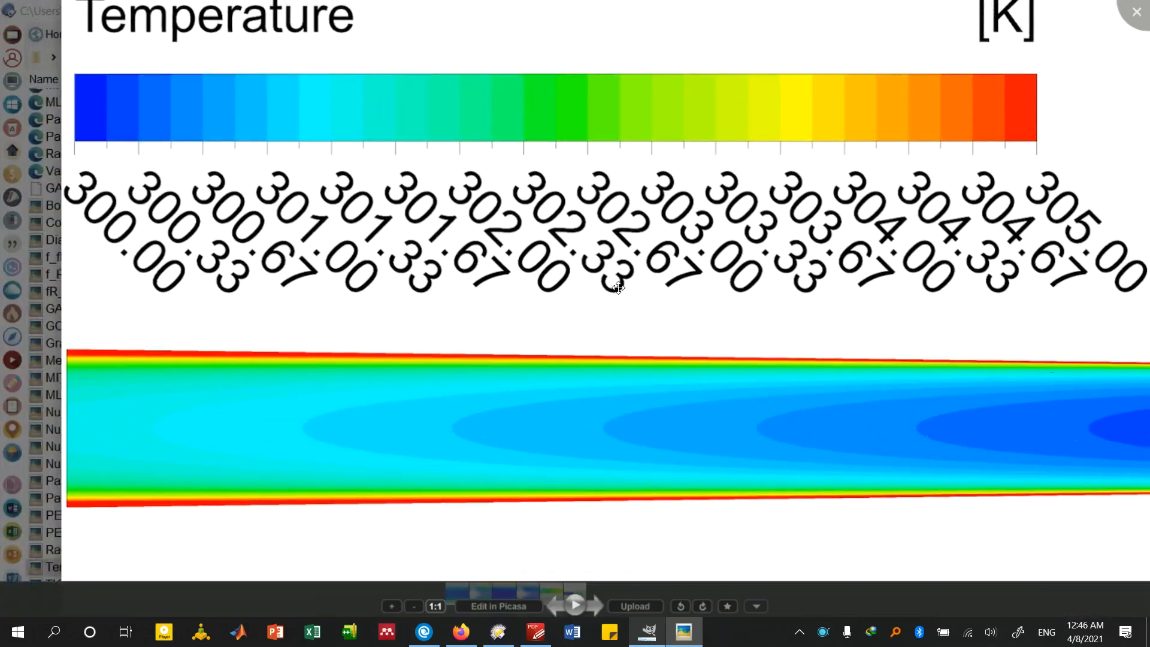
key("Escape")
Switch back to GIMP and export the image to the existing Merged Figure.tiff again
left_click(649, 632)
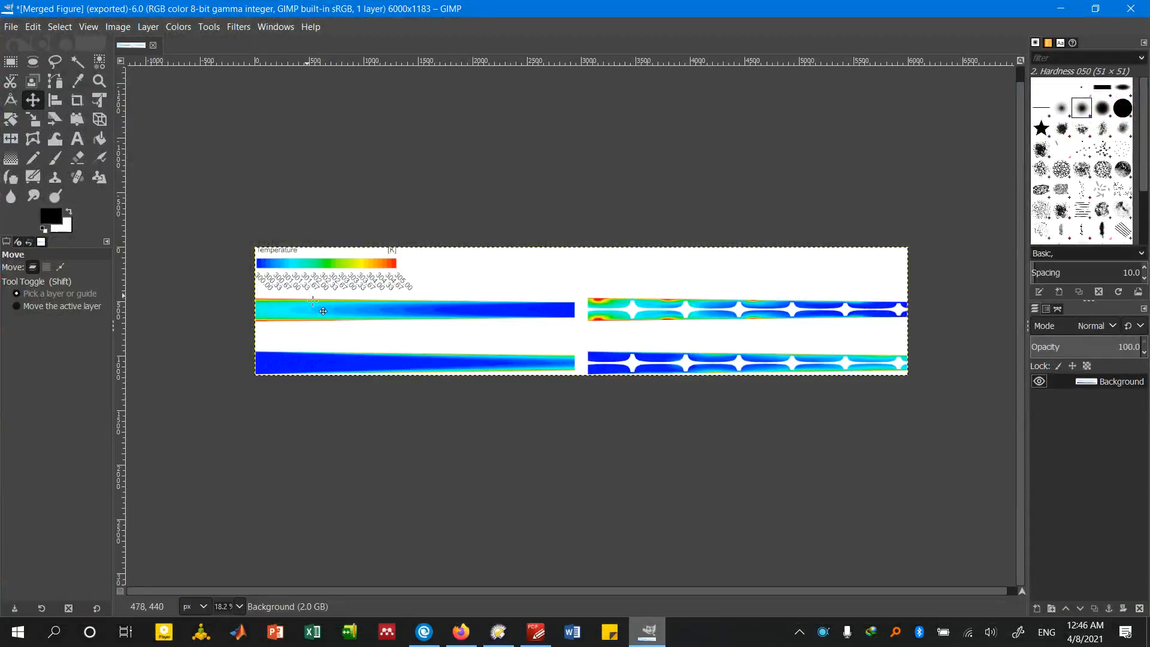
left_click(117, 26)
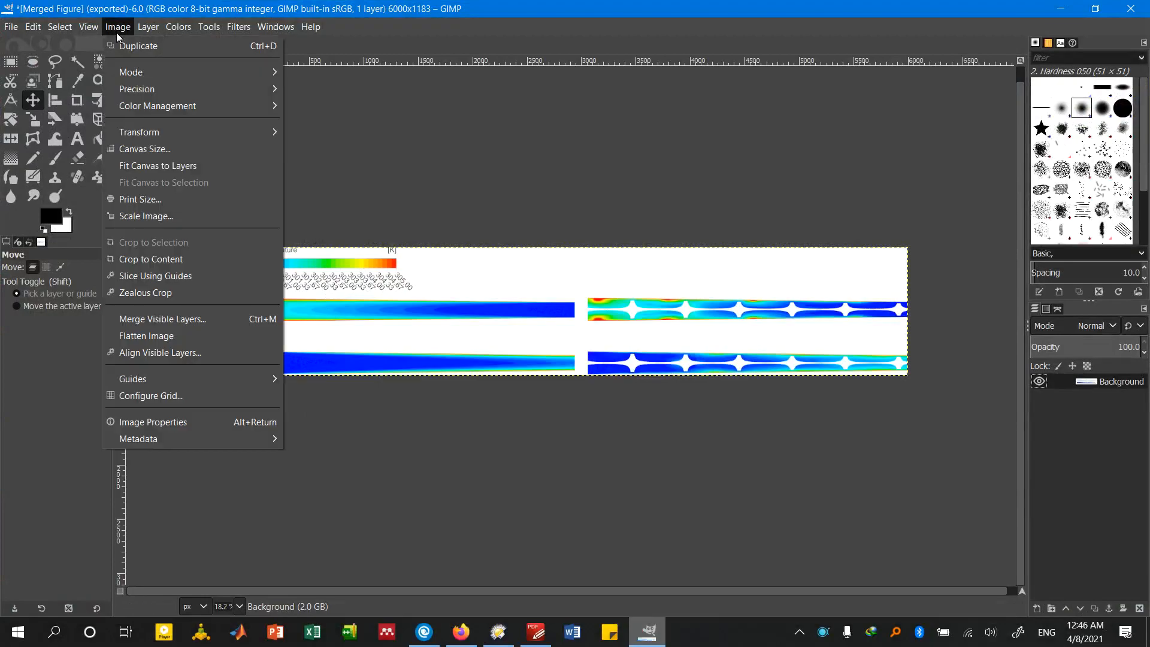
left_click(79, 102)
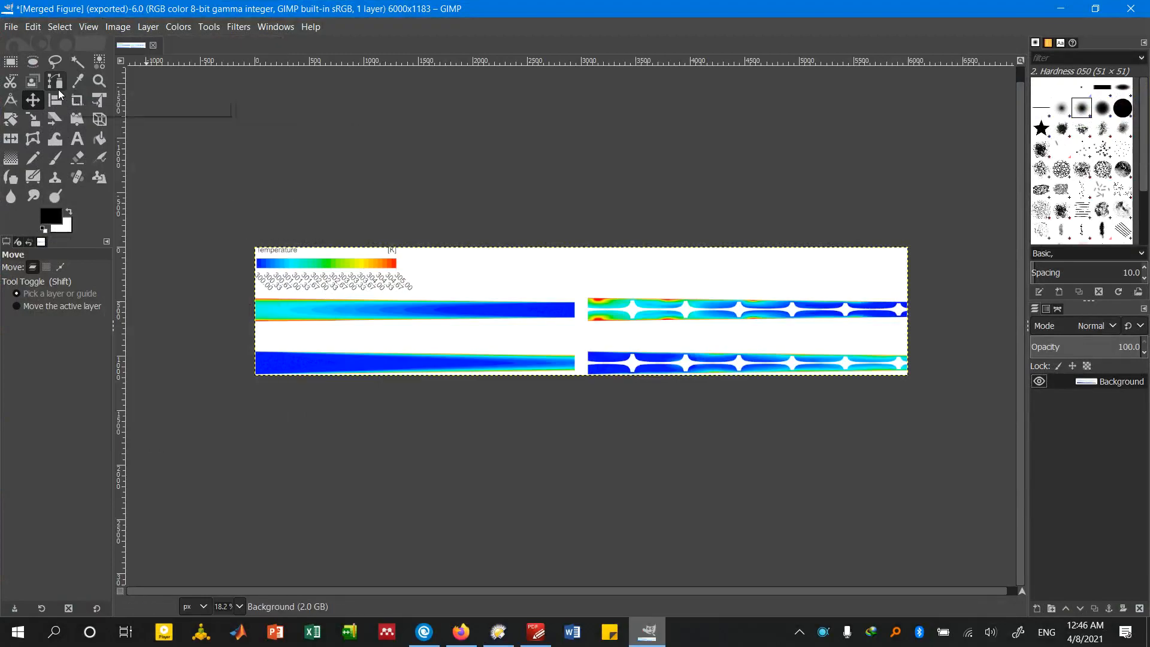
left_click(10, 26)
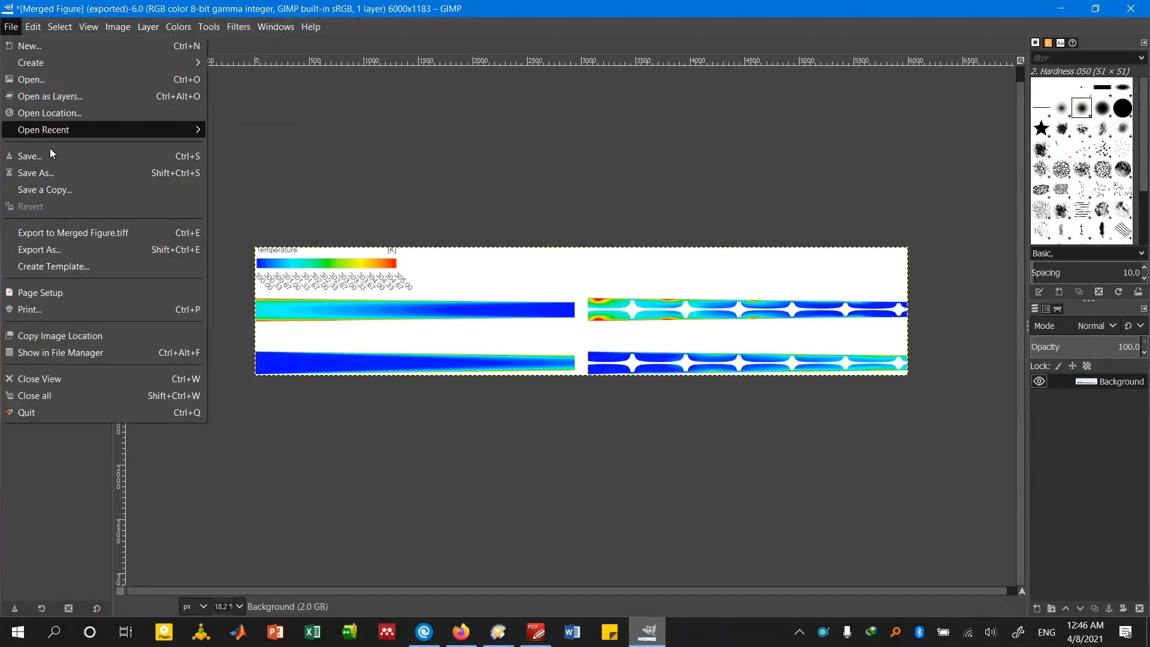
left_click(105, 233)
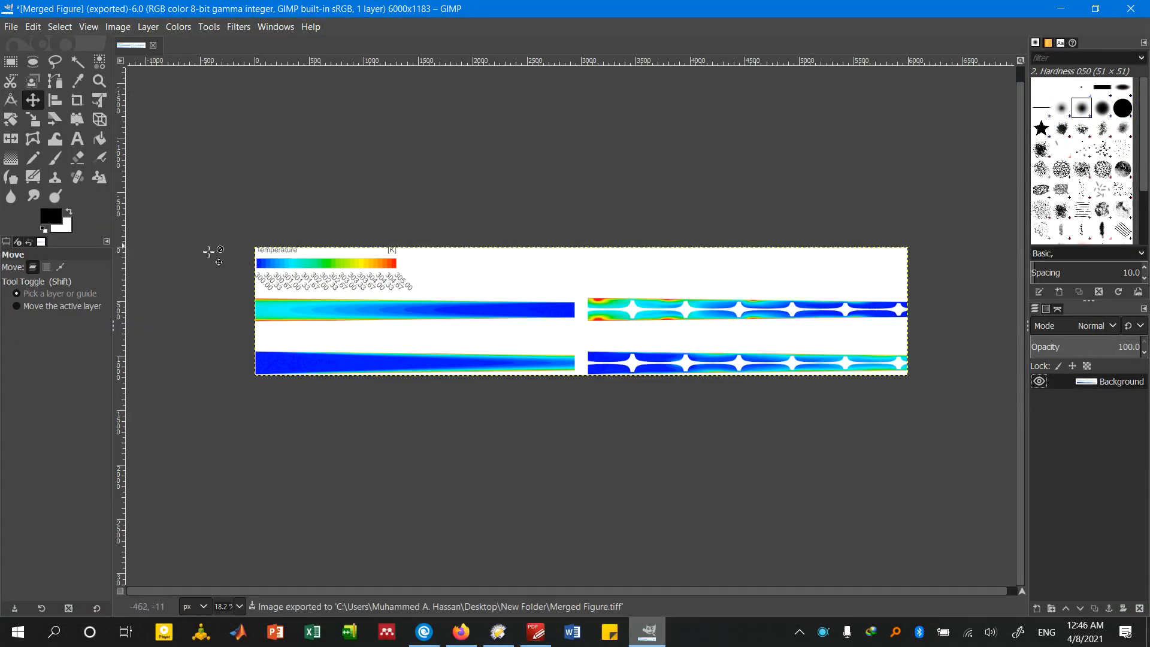
Export the image again as Merged Figure.tiff with LZW compression, replacing the existing file in New Folder
left_click(11, 26)
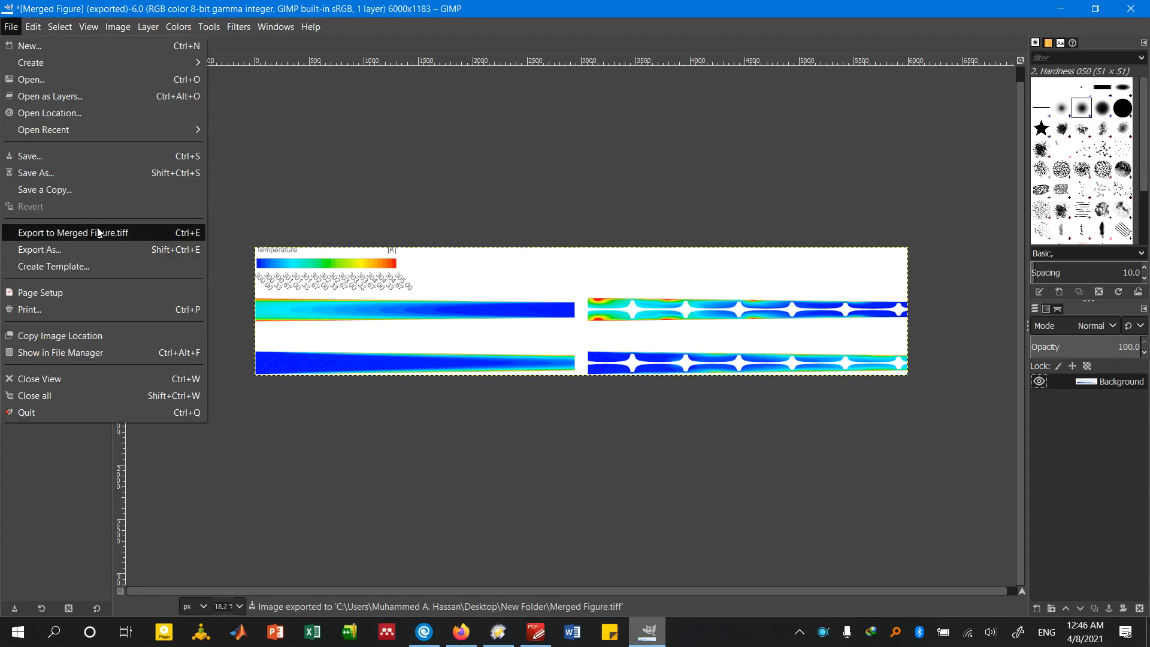
left_click(99, 249)
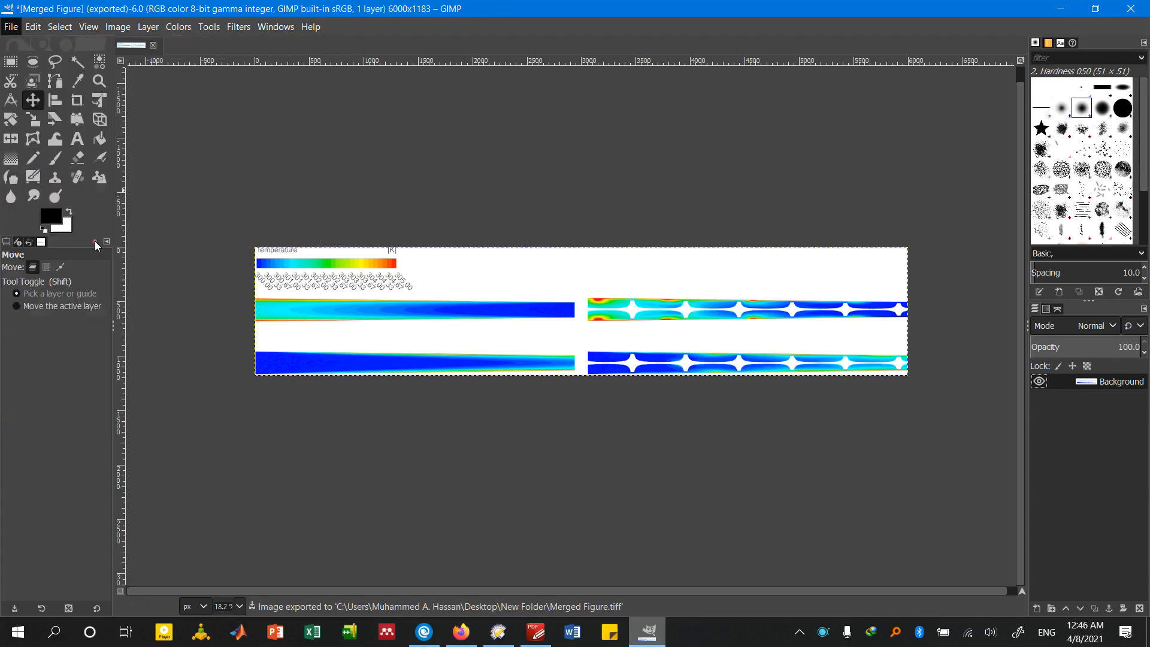
key("Return")
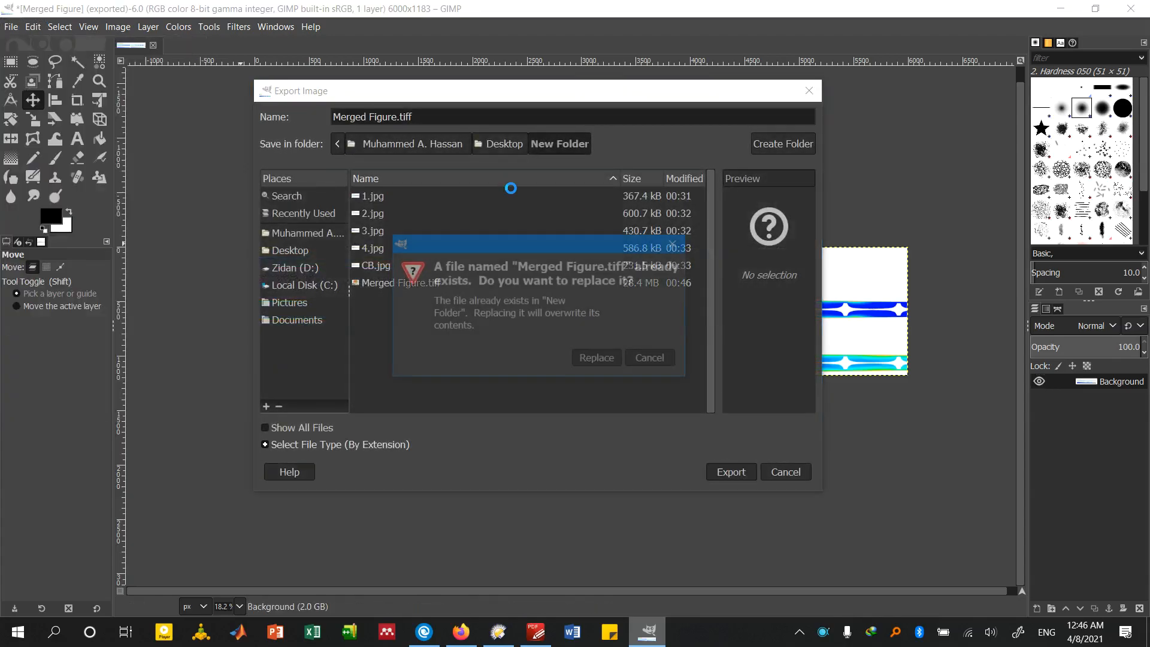
key("Return")
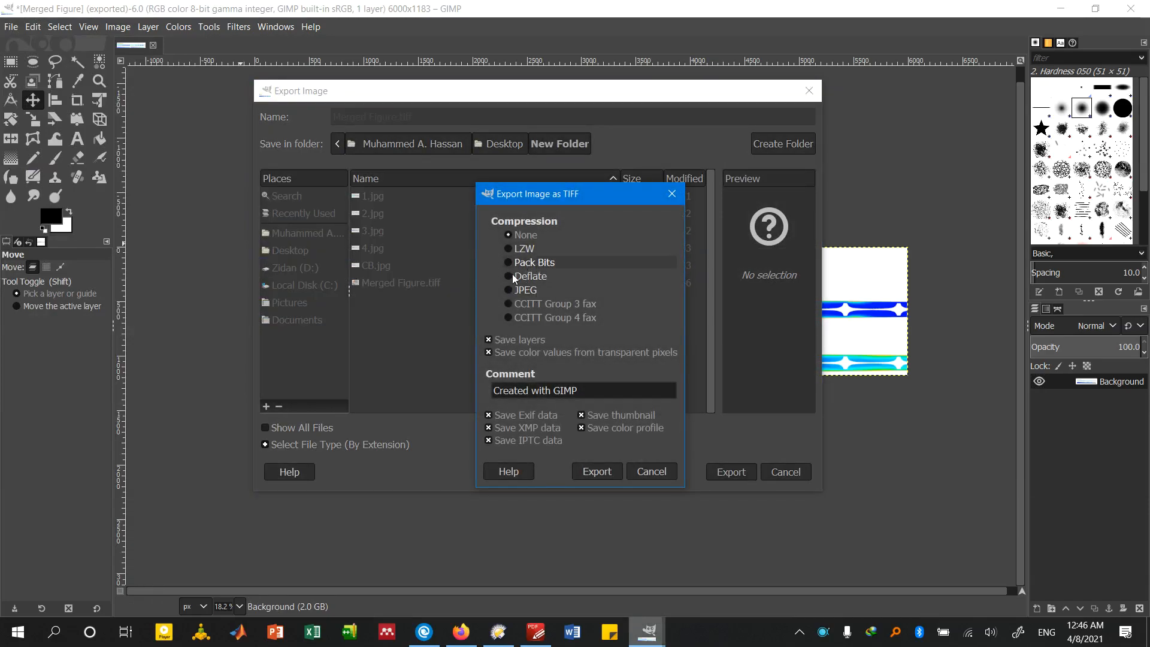
left_click(539, 249)
left_click(608, 471)
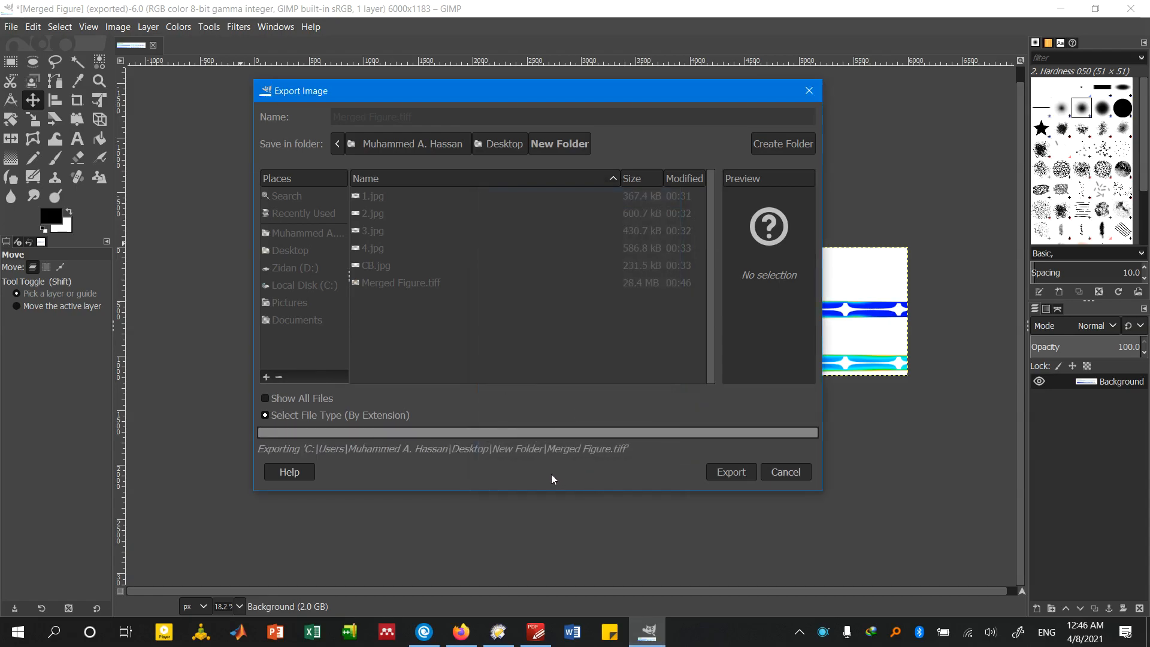
Switch to the file manager and open the LZW-compressed Merged Figure.tiff in Picasa Photo Viewer
left_click(498, 631)
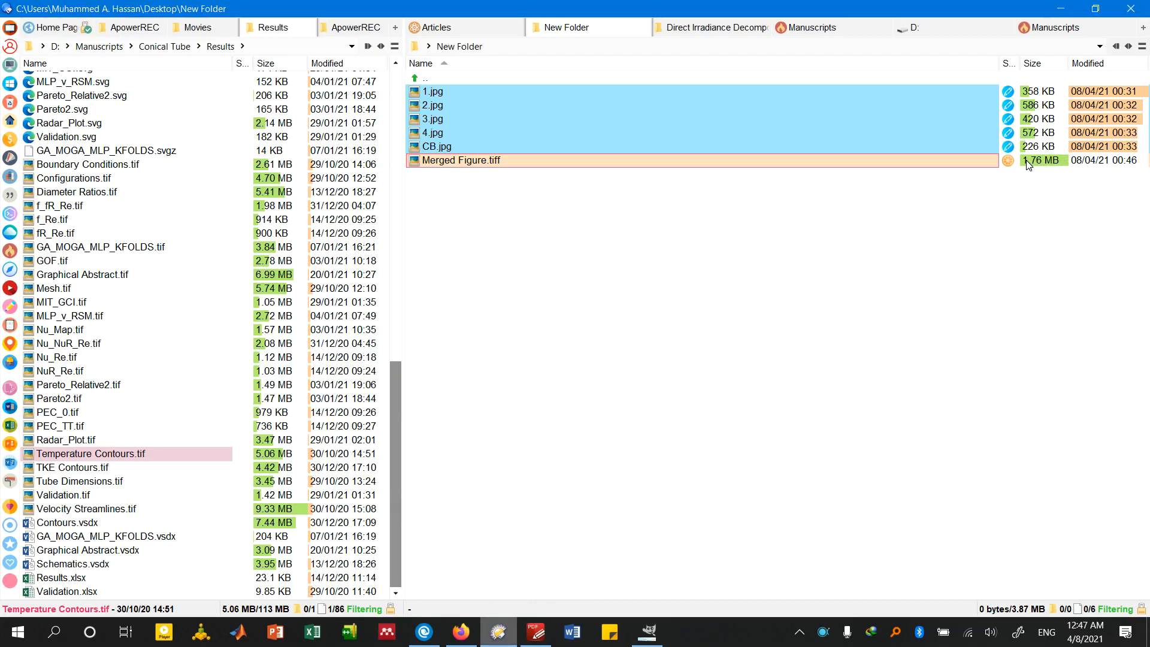
left_click(889, 161)
double_click(888, 160)
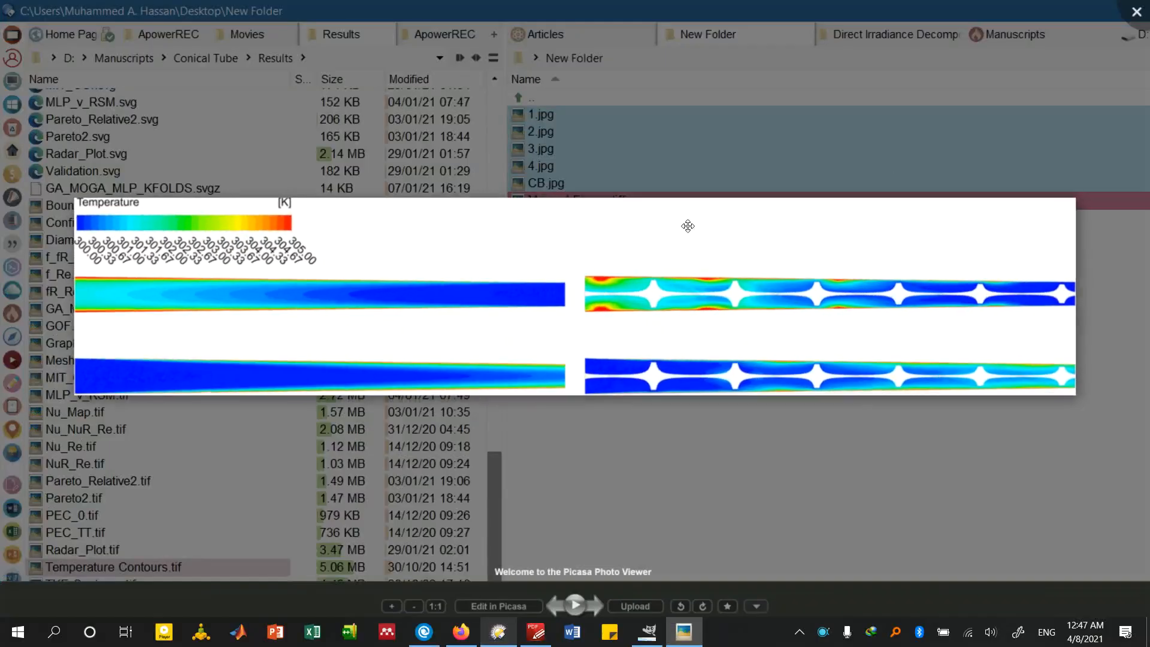
Examine the compressed figure's colour bar labels and contours up close for sharpness, then return to GIMP
scroll(249, 248, "up", 5)
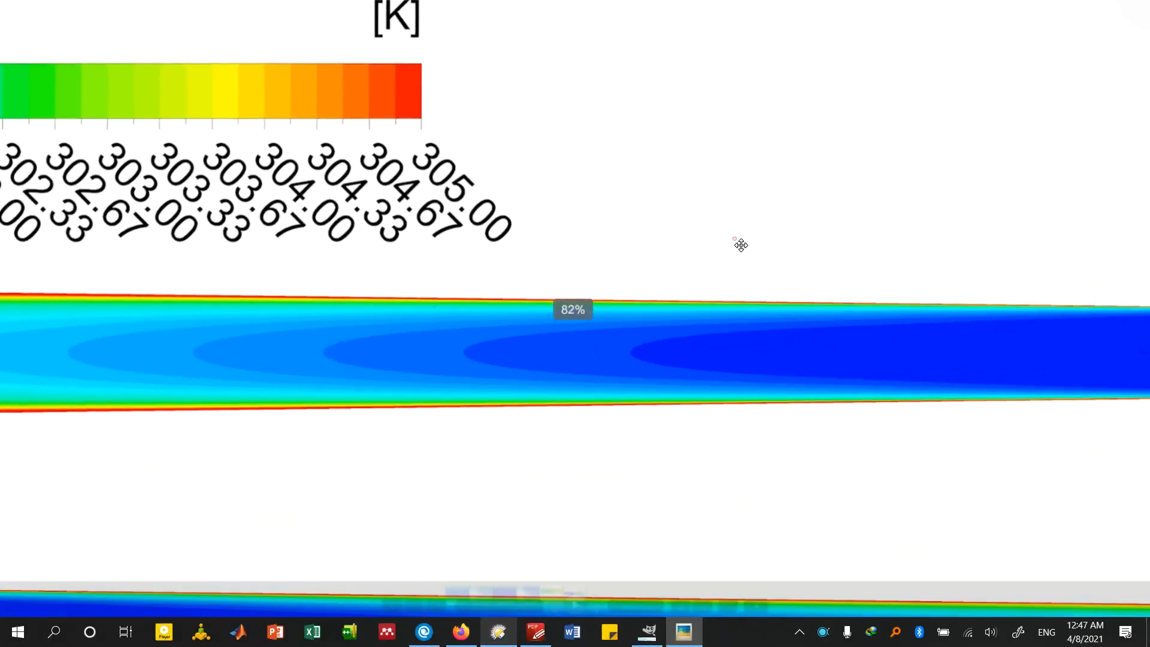
left_click_drag(482, 229, 691, 233)
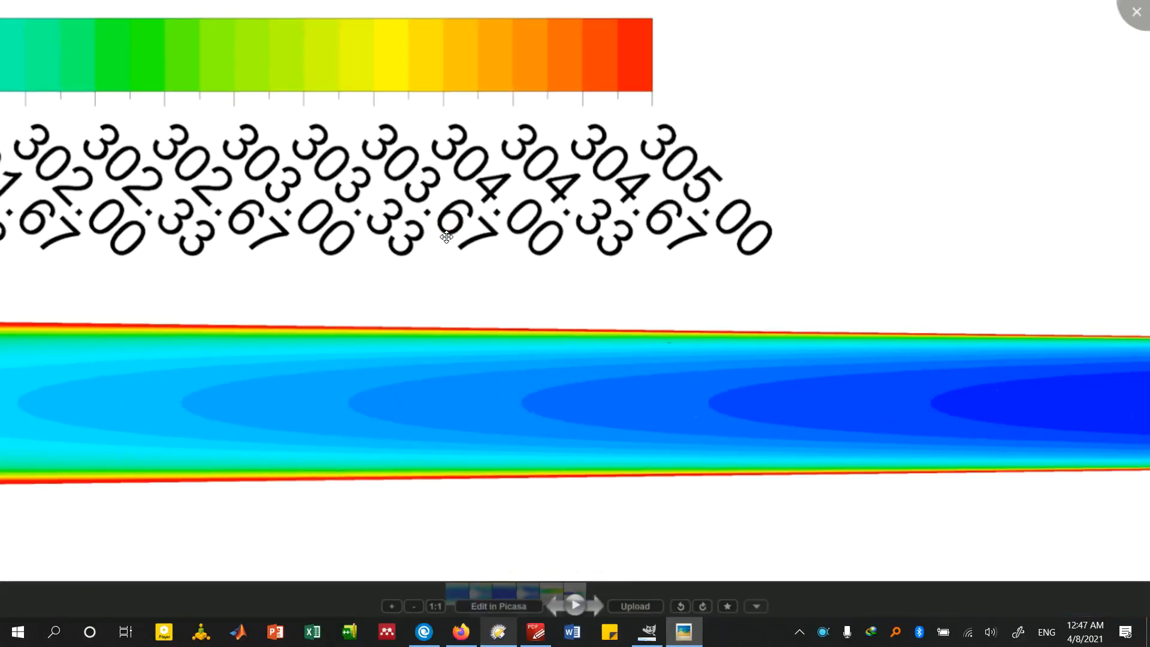
scroll(446, 237, "up", 3)
scroll(446, 237, "down", 3)
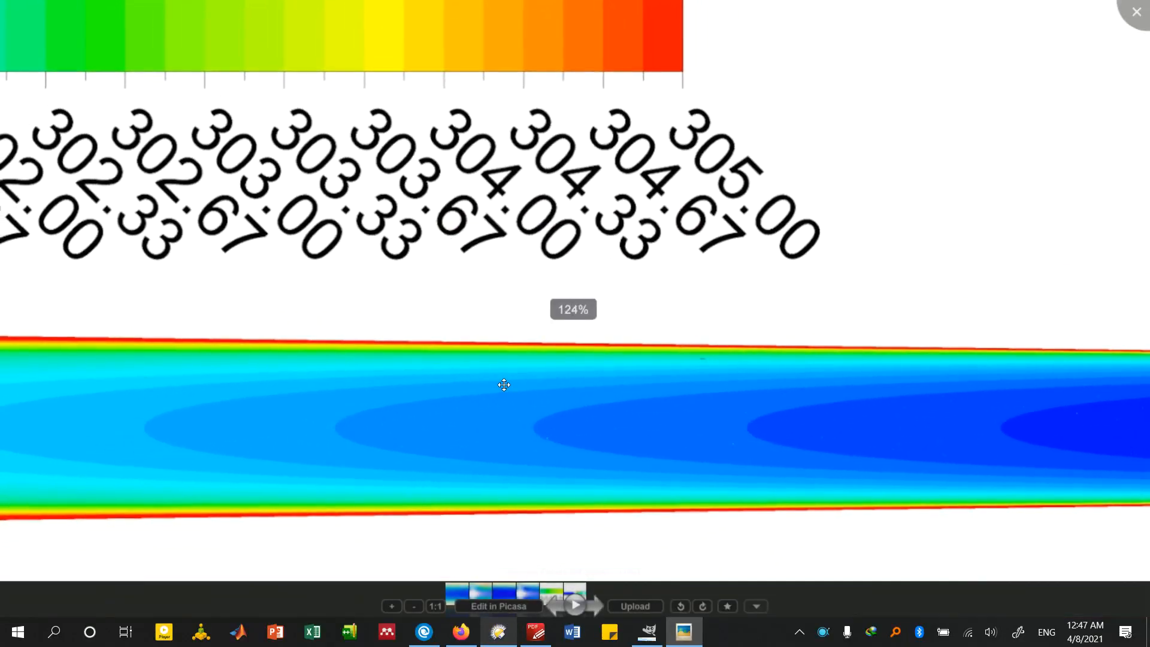
scroll(435, 354, "down", 2)
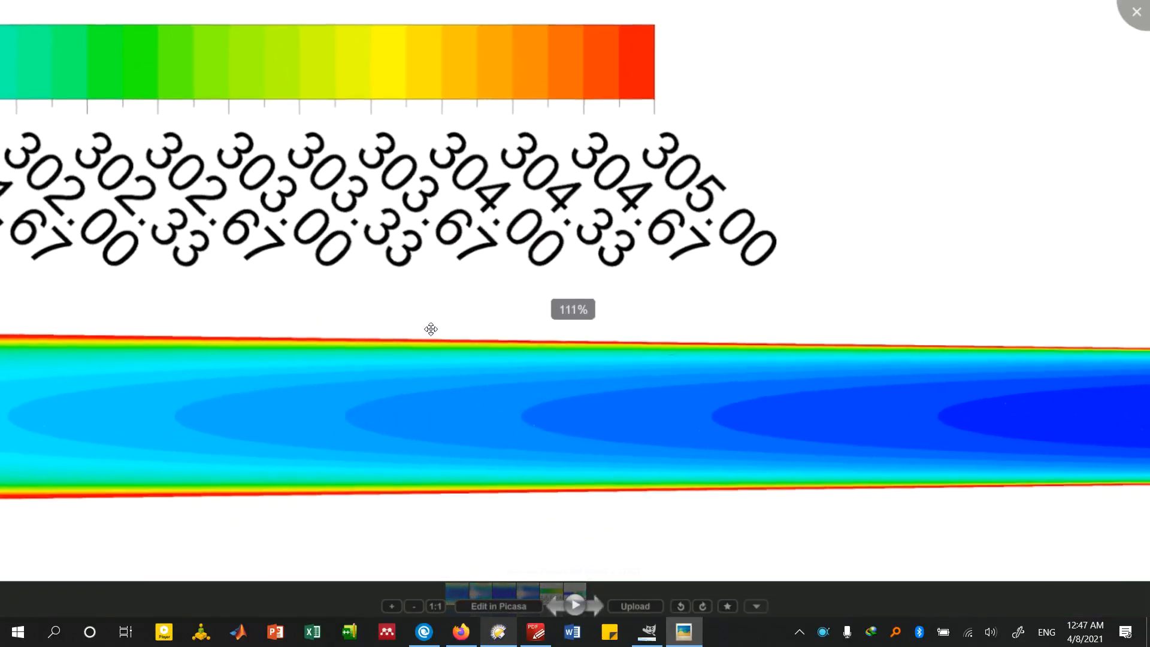
scroll(437, 322, "down", 8)
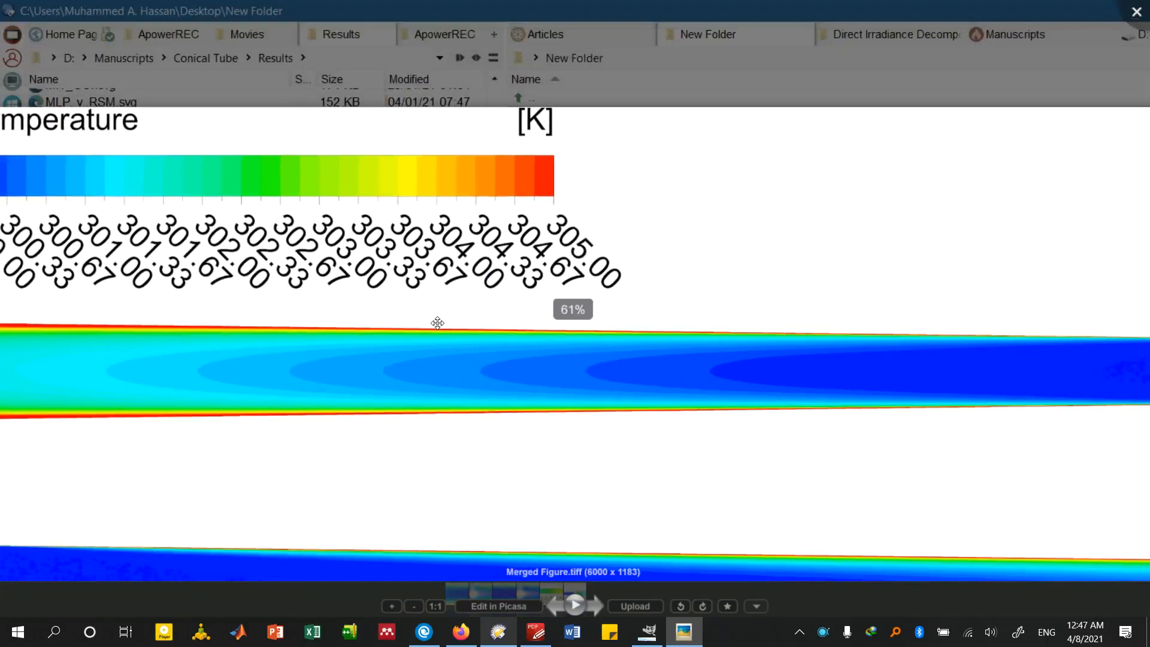
scroll(438, 324, "down", 2)
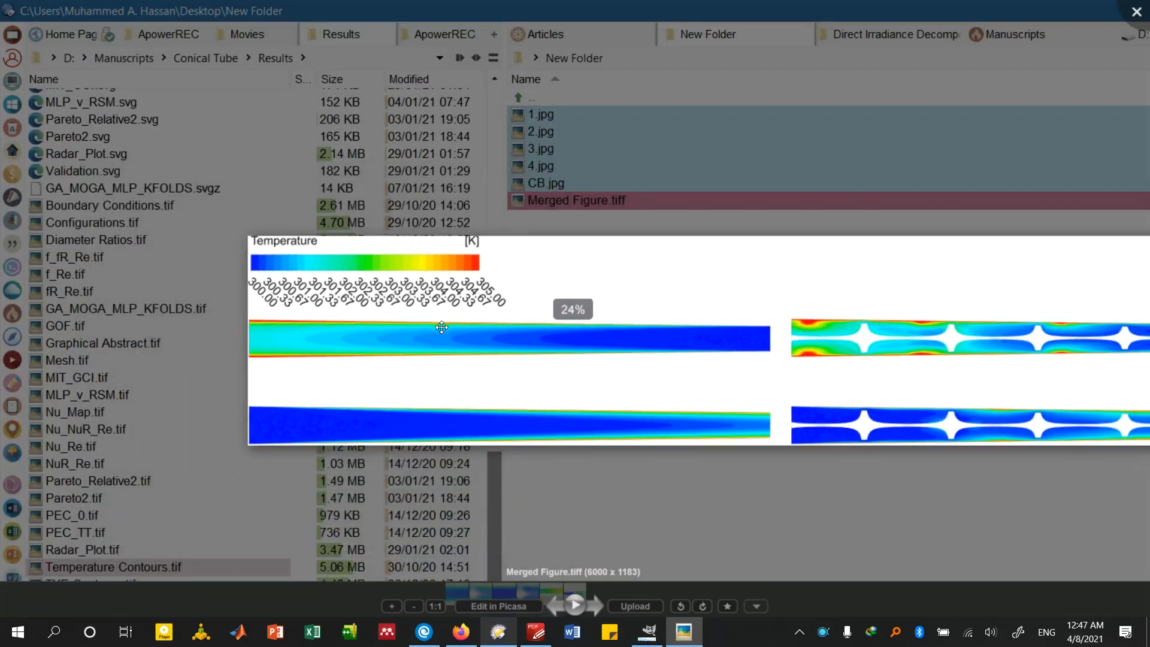
key("Escape")
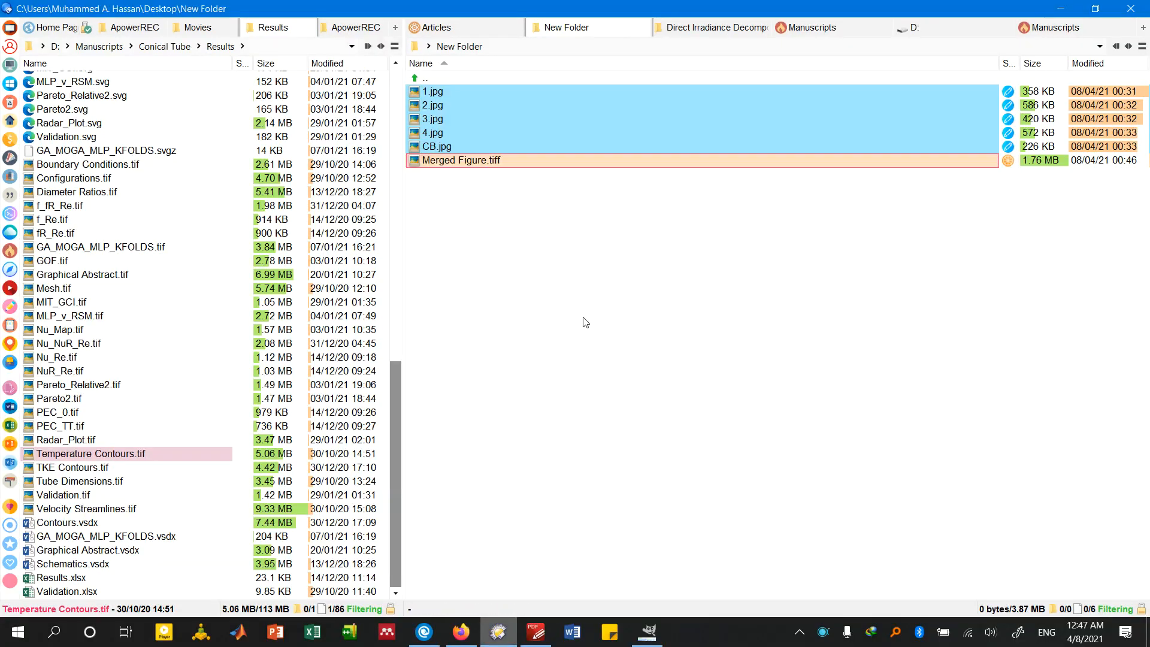
left_click(647, 630)
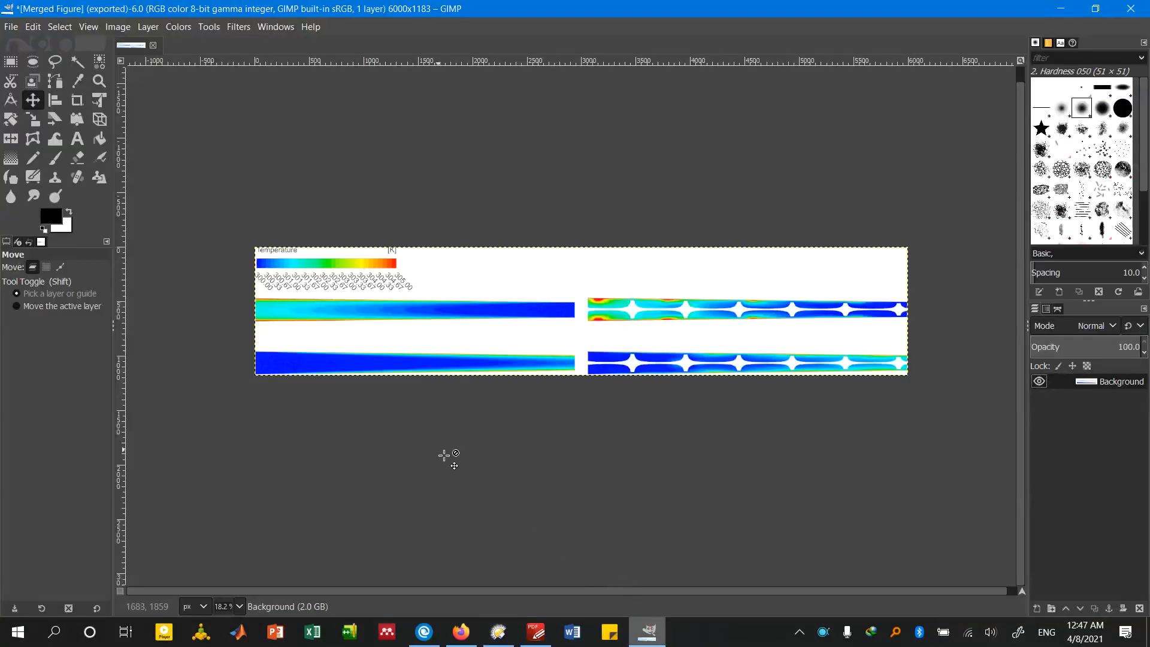